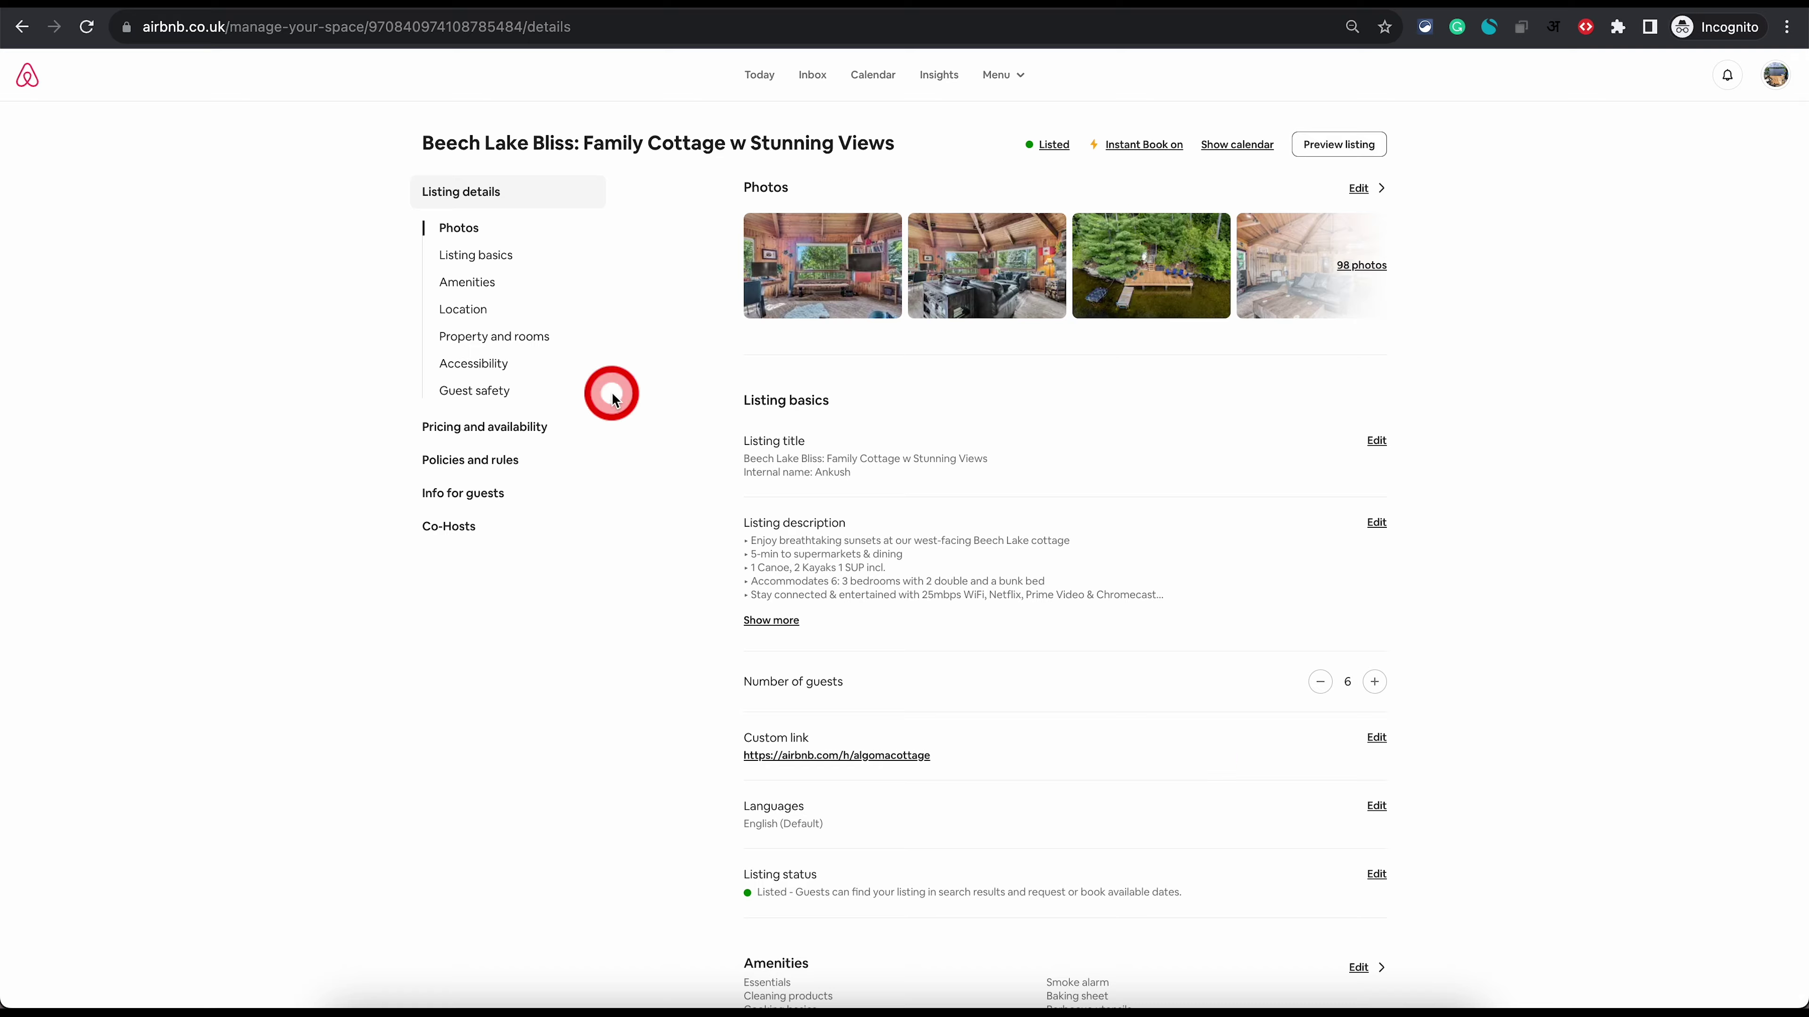
# Step: Go from the Beech Lake Bliss listing details to its Pricing and availability page
pyautogui.click(498, 429)
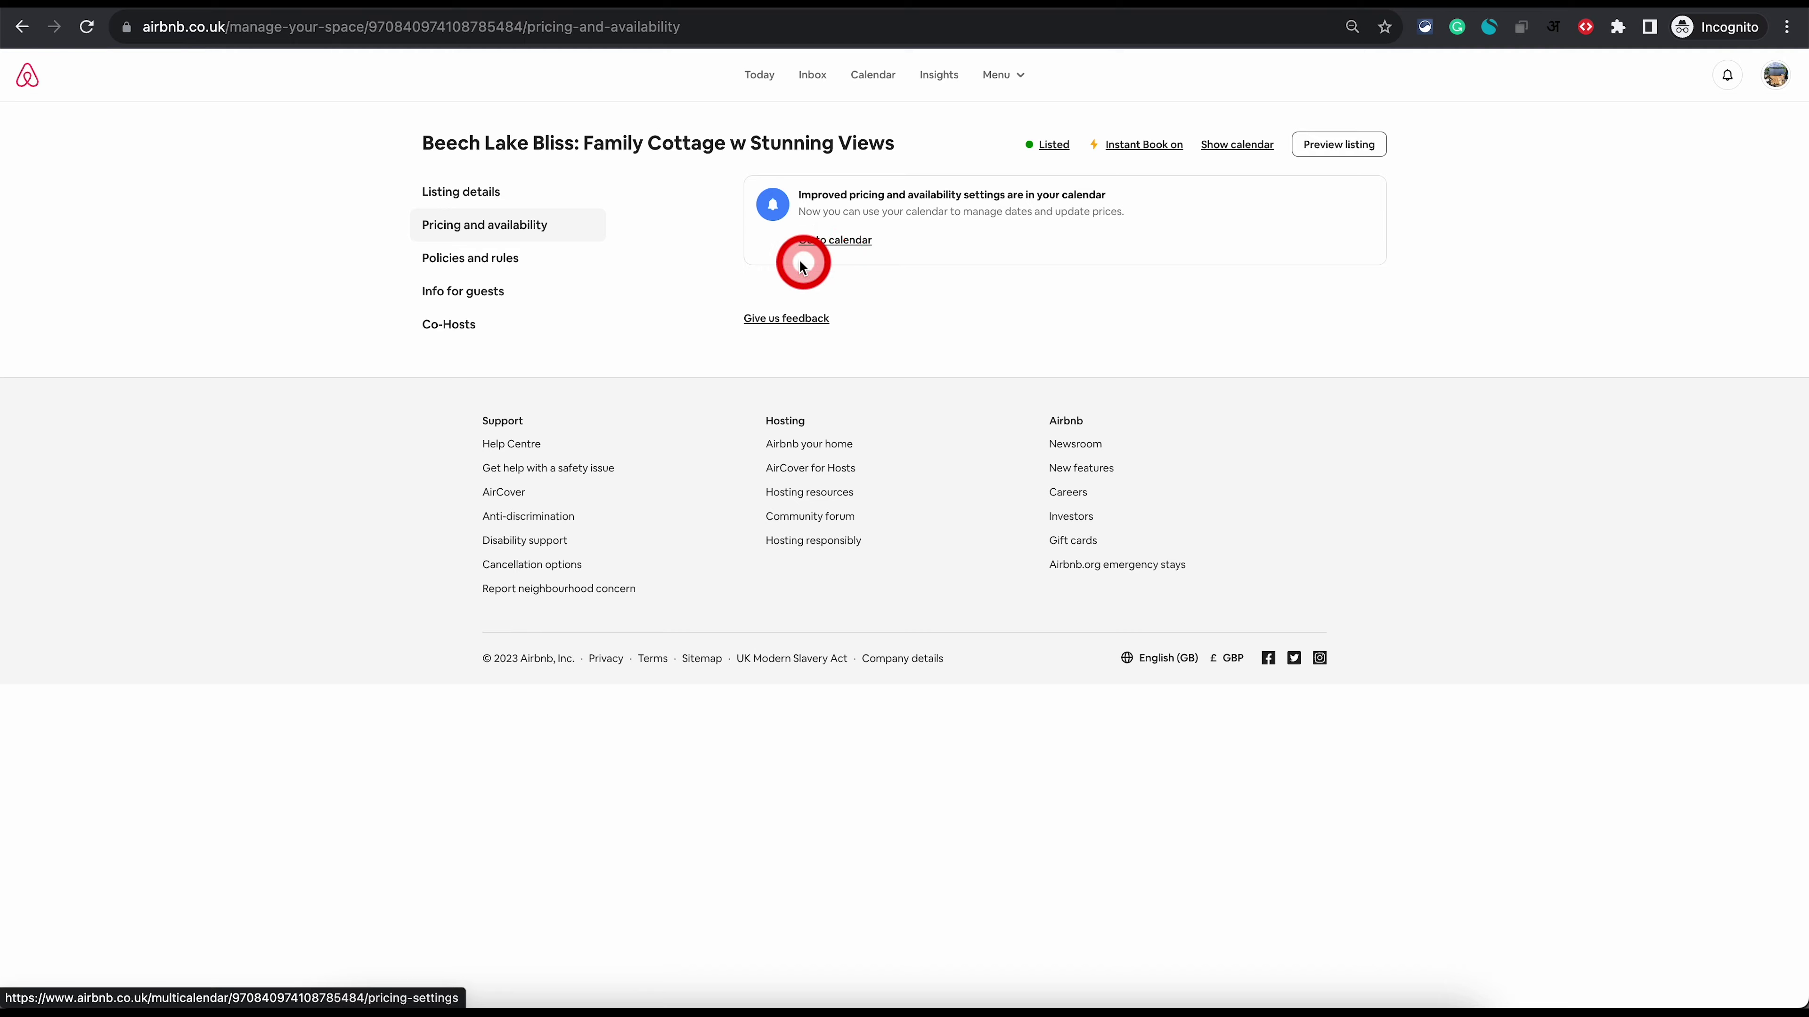
# Step: In the pricing calendar, select 26 September, block it, then reopen it at $375
pyautogui.click(836, 242)
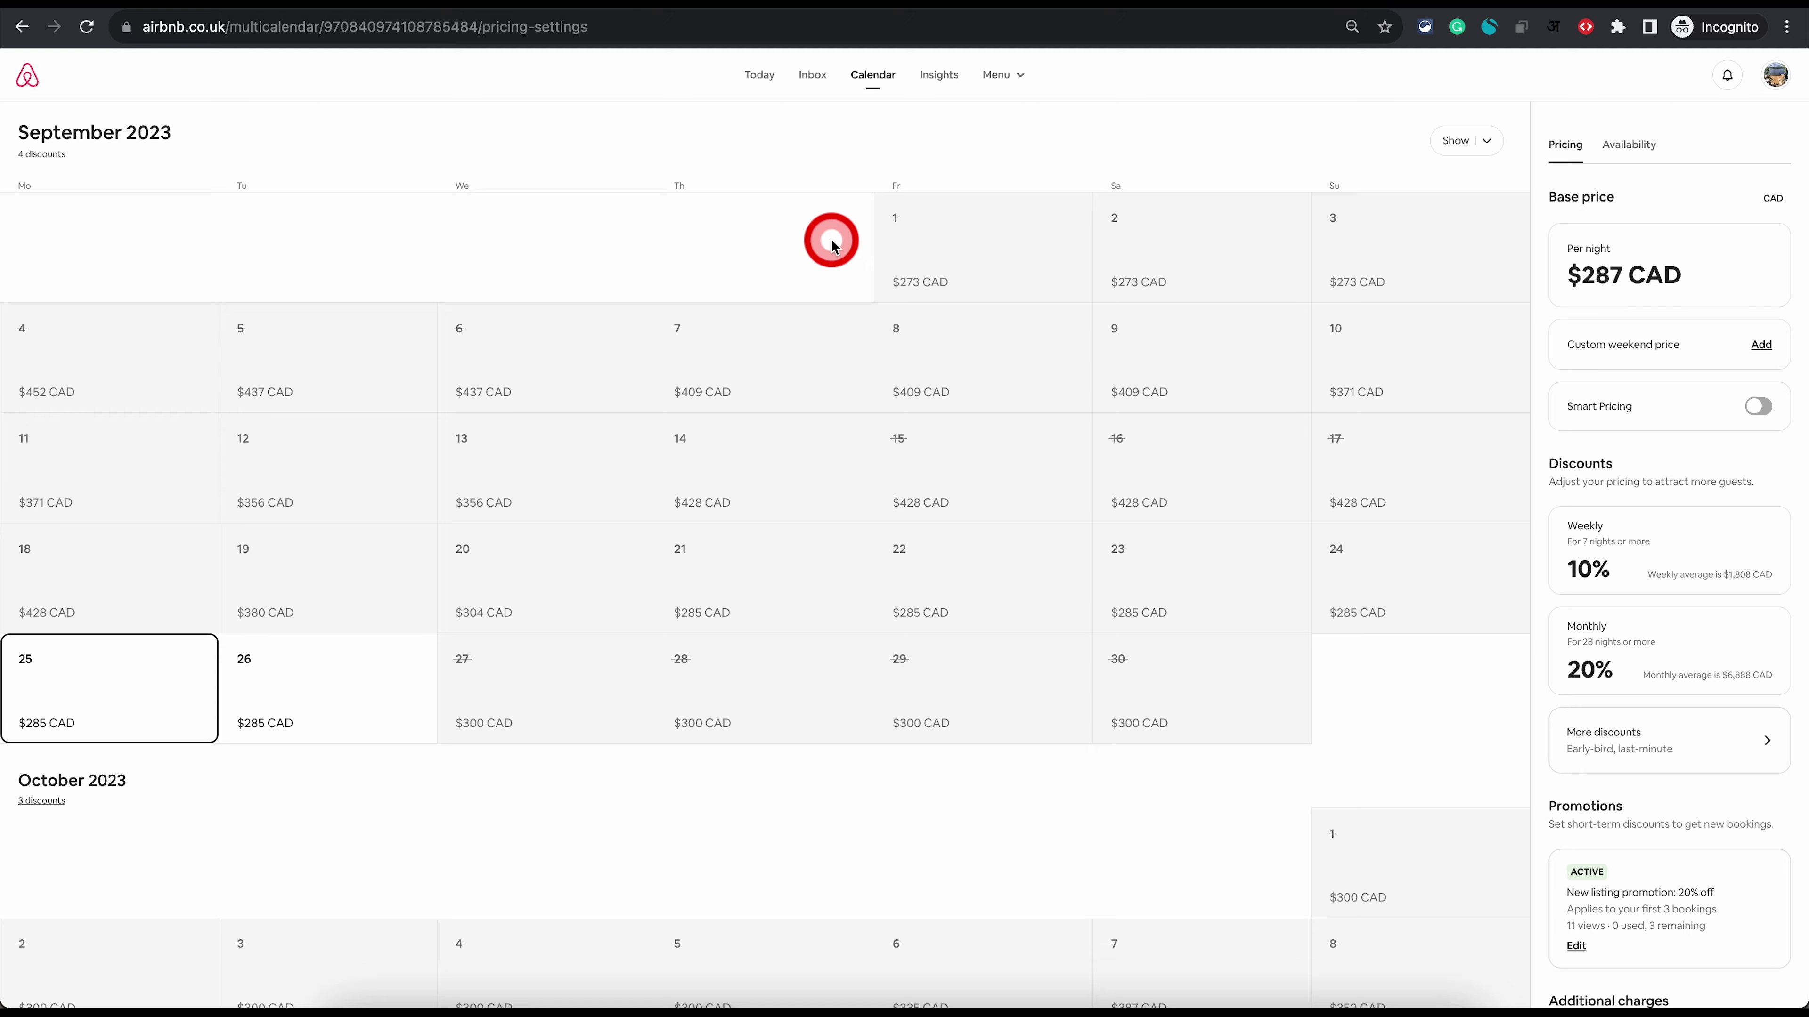
pyautogui.click(338, 696)
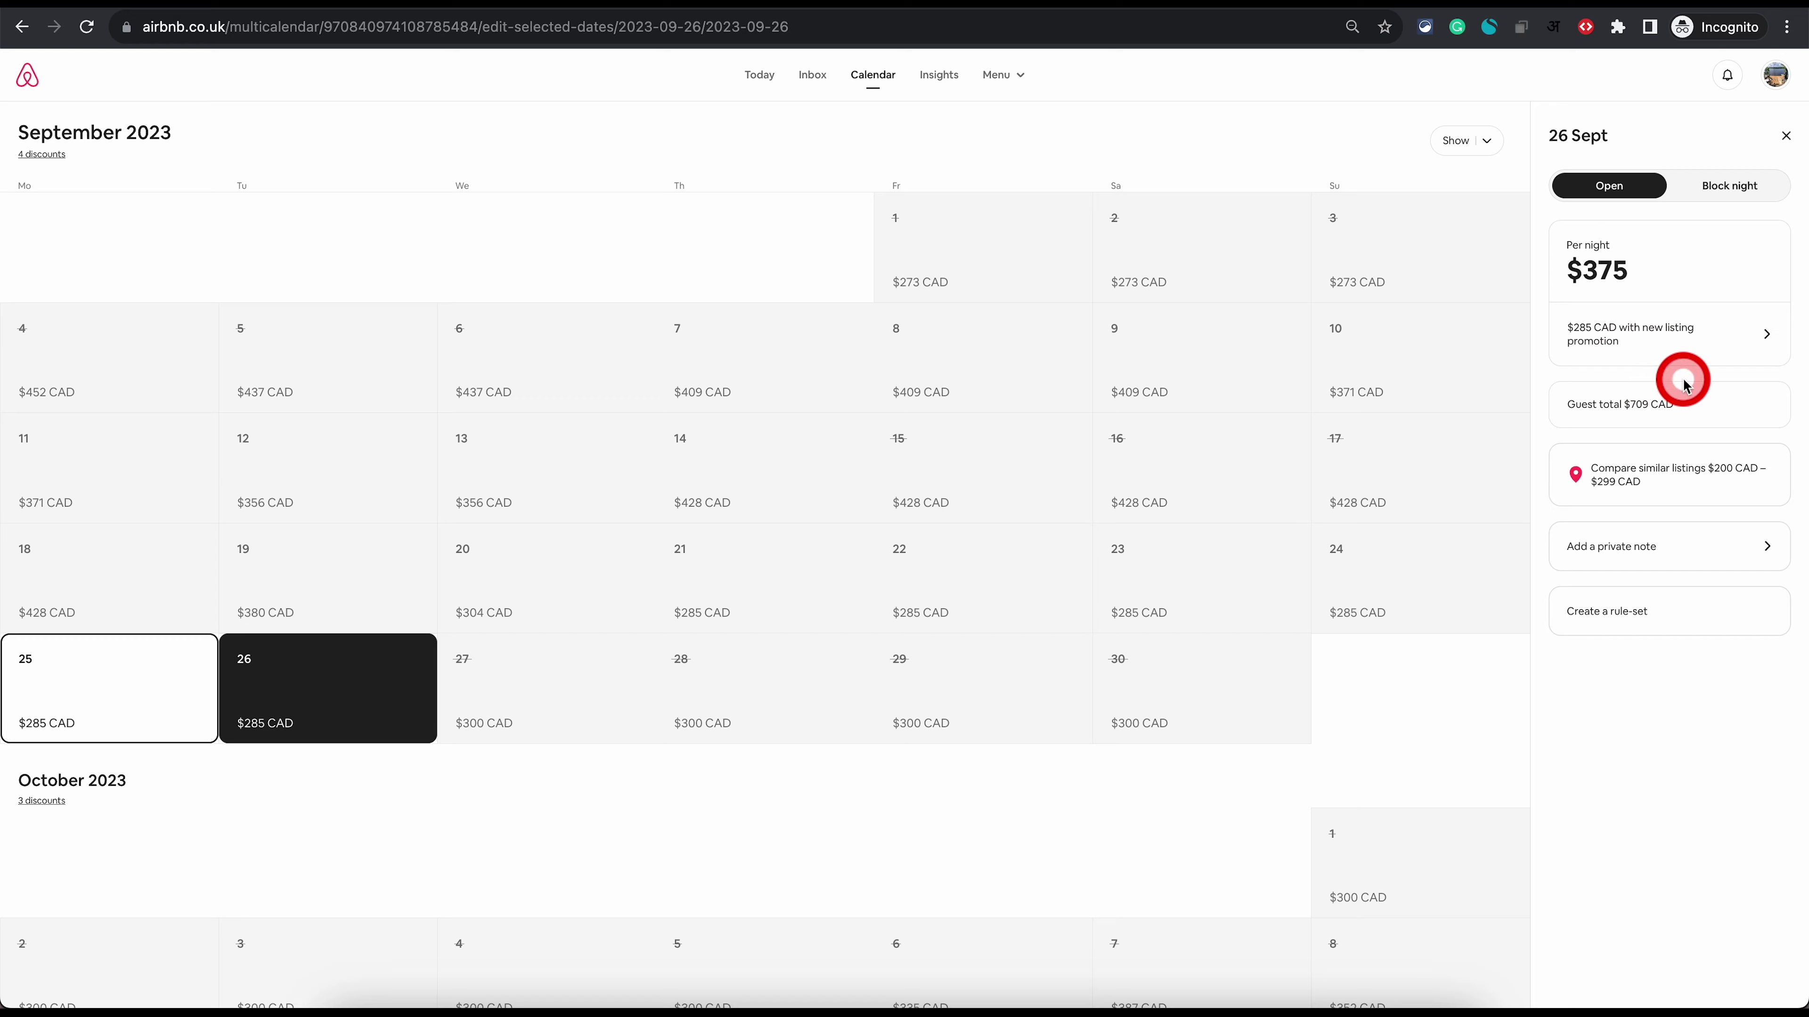
pyautogui.click(301, 696)
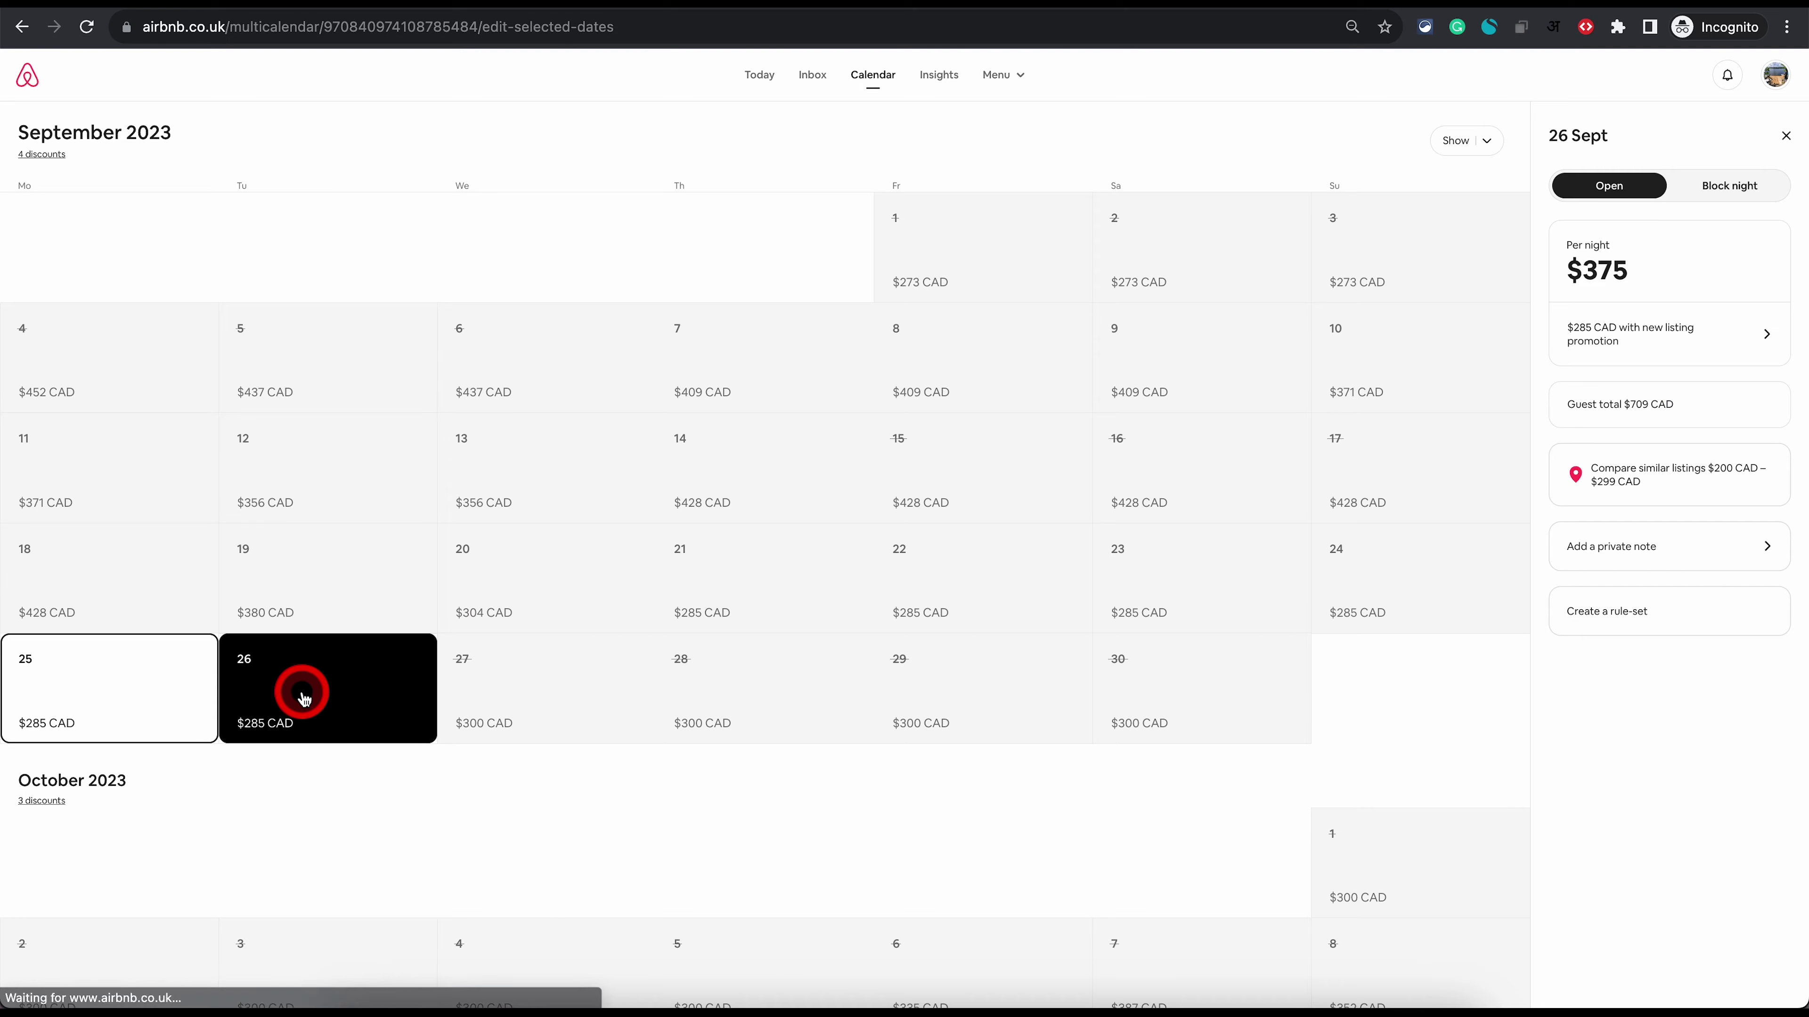
pyautogui.click(1742, 188)
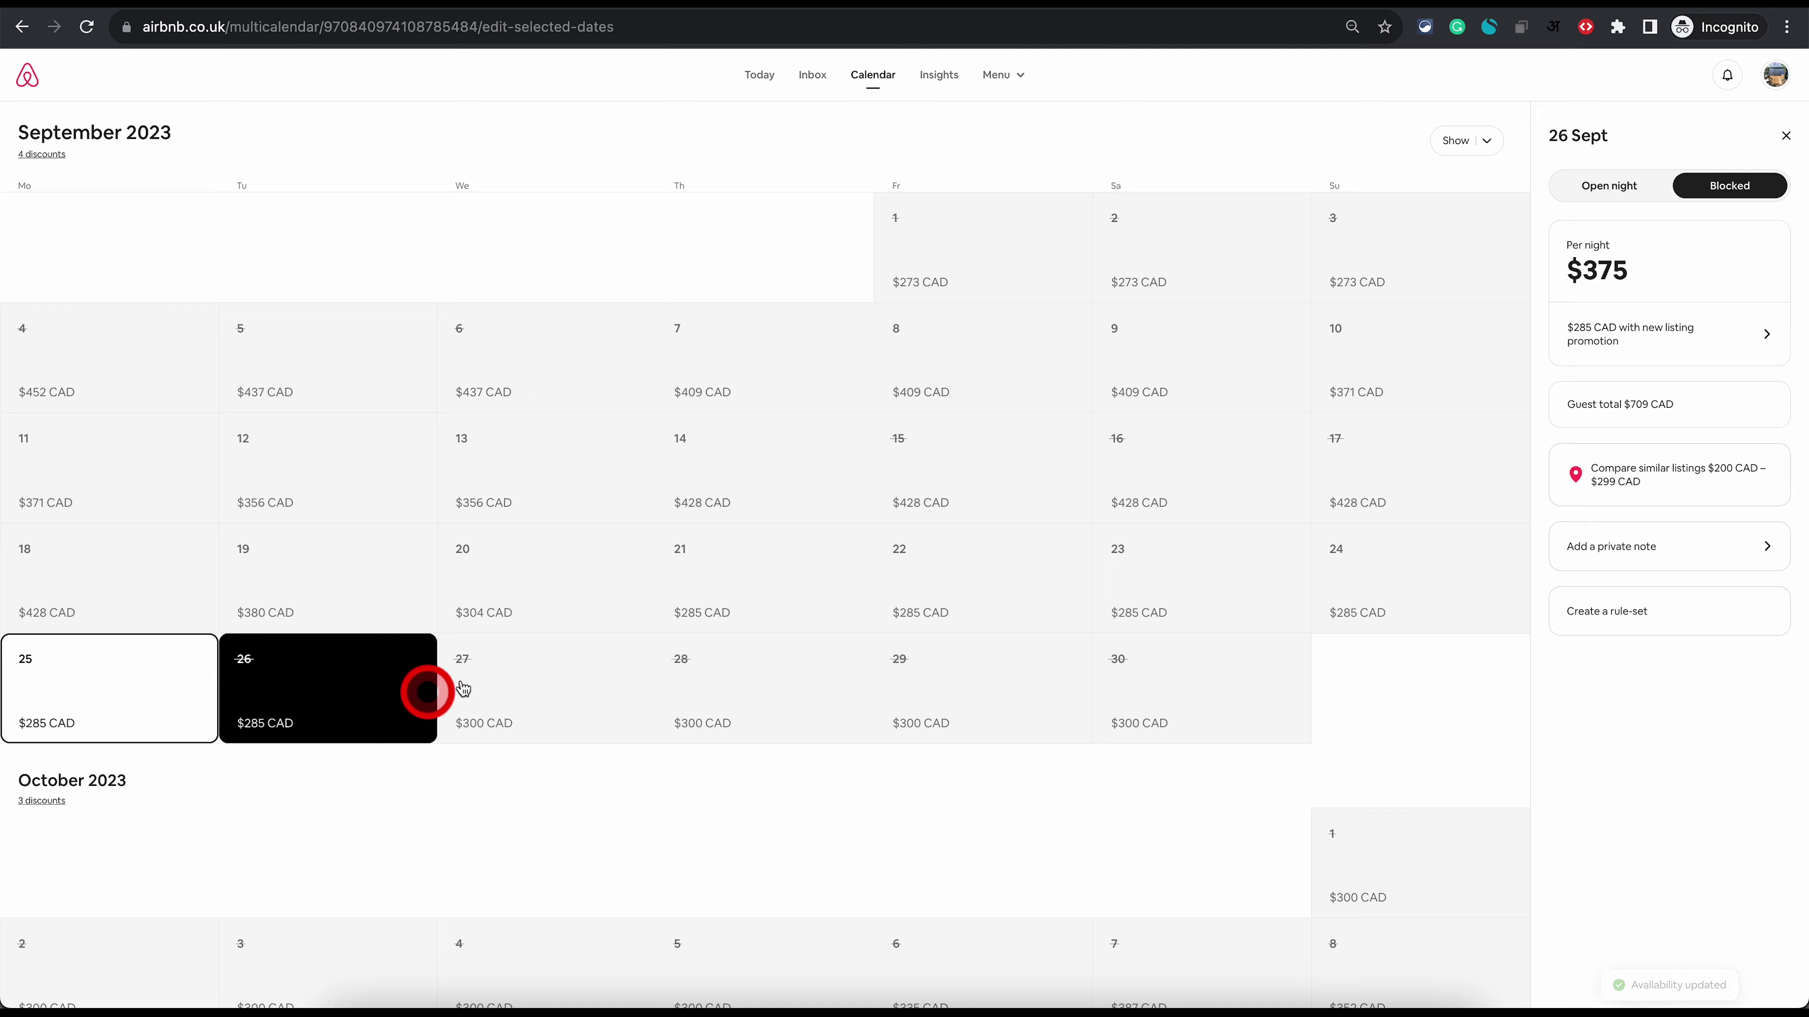
pyautogui.click(1612, 187)
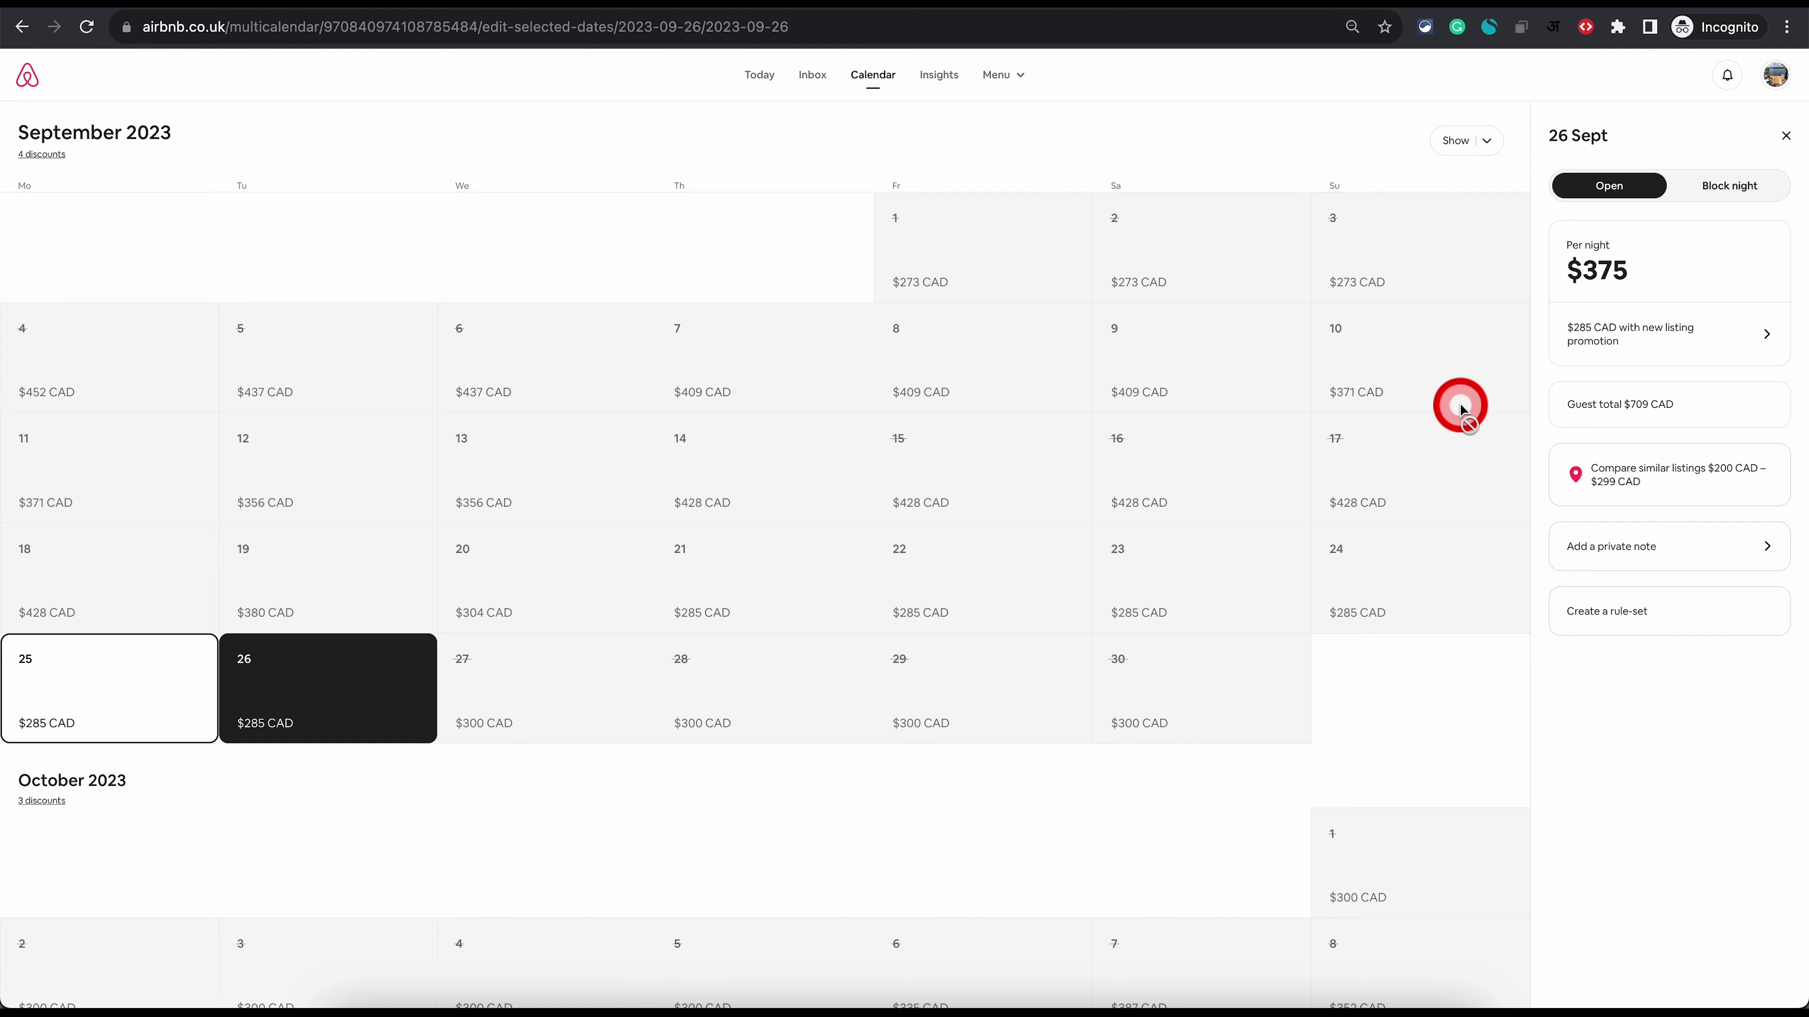
# Step: Add 25 September to the selection and change both nights' price from $375 to $370
pyautogui.click(79, 701)
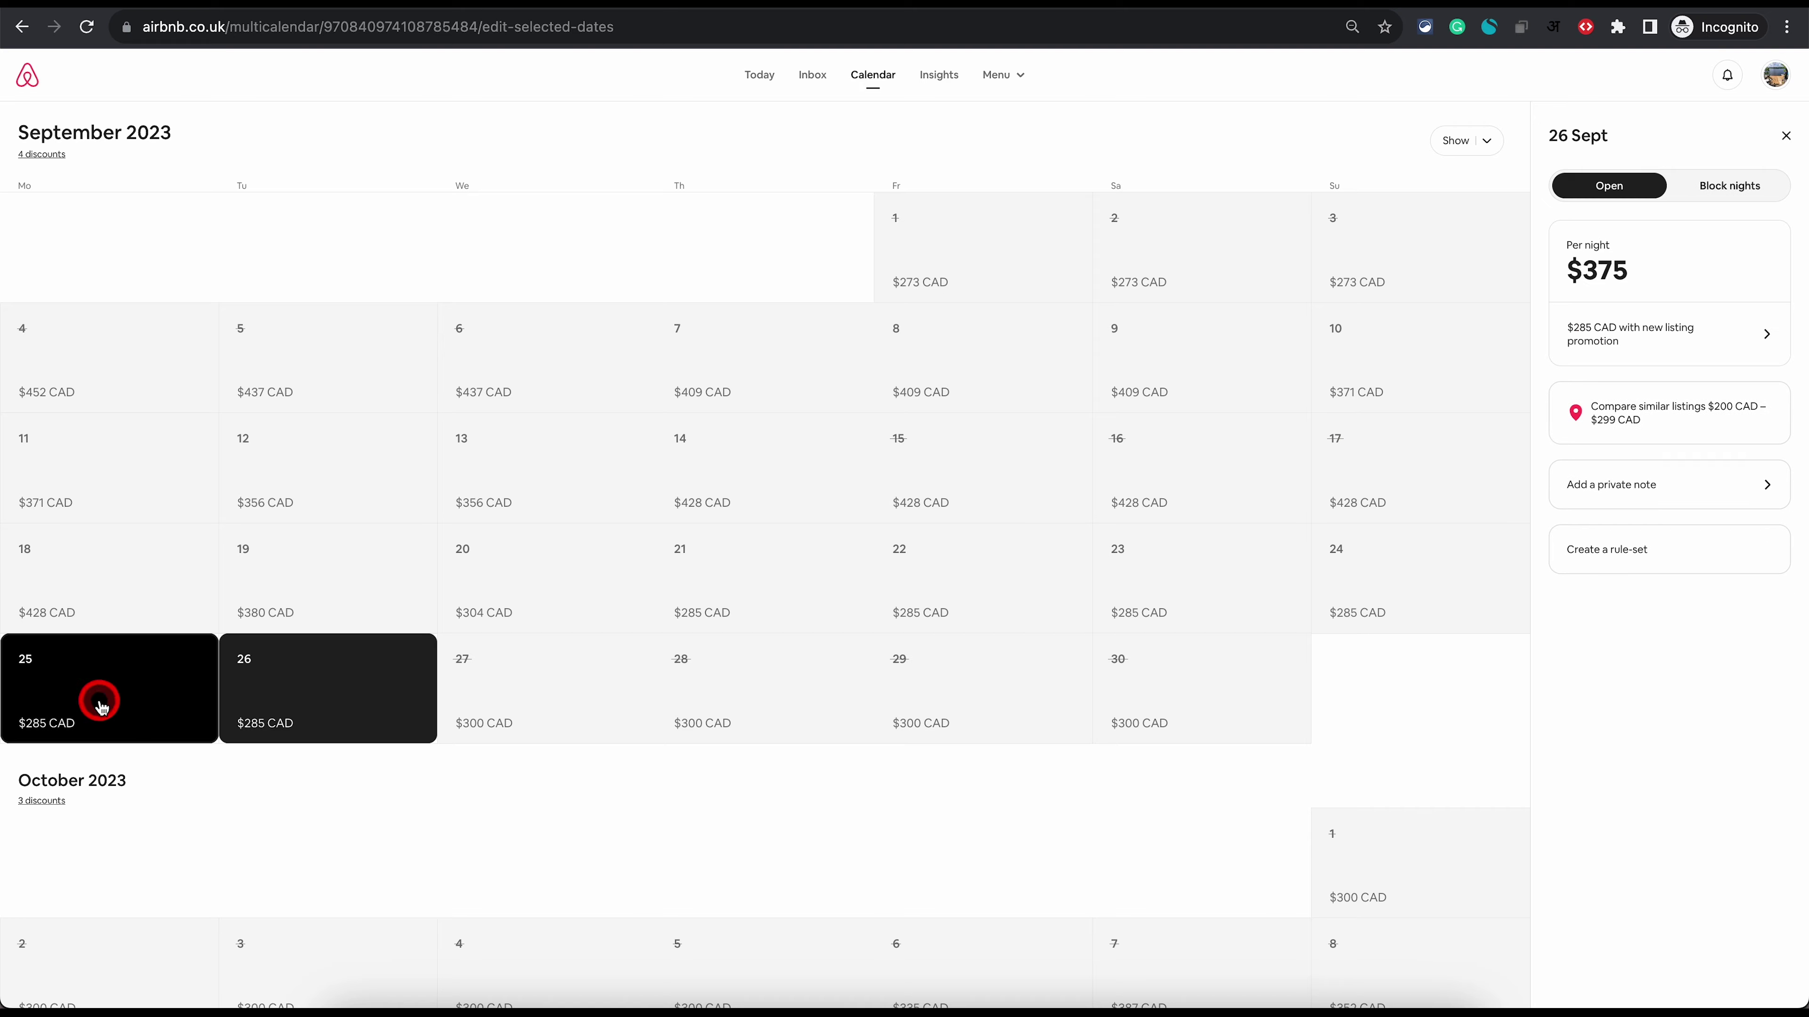
pyautogui.click(1630, 278)
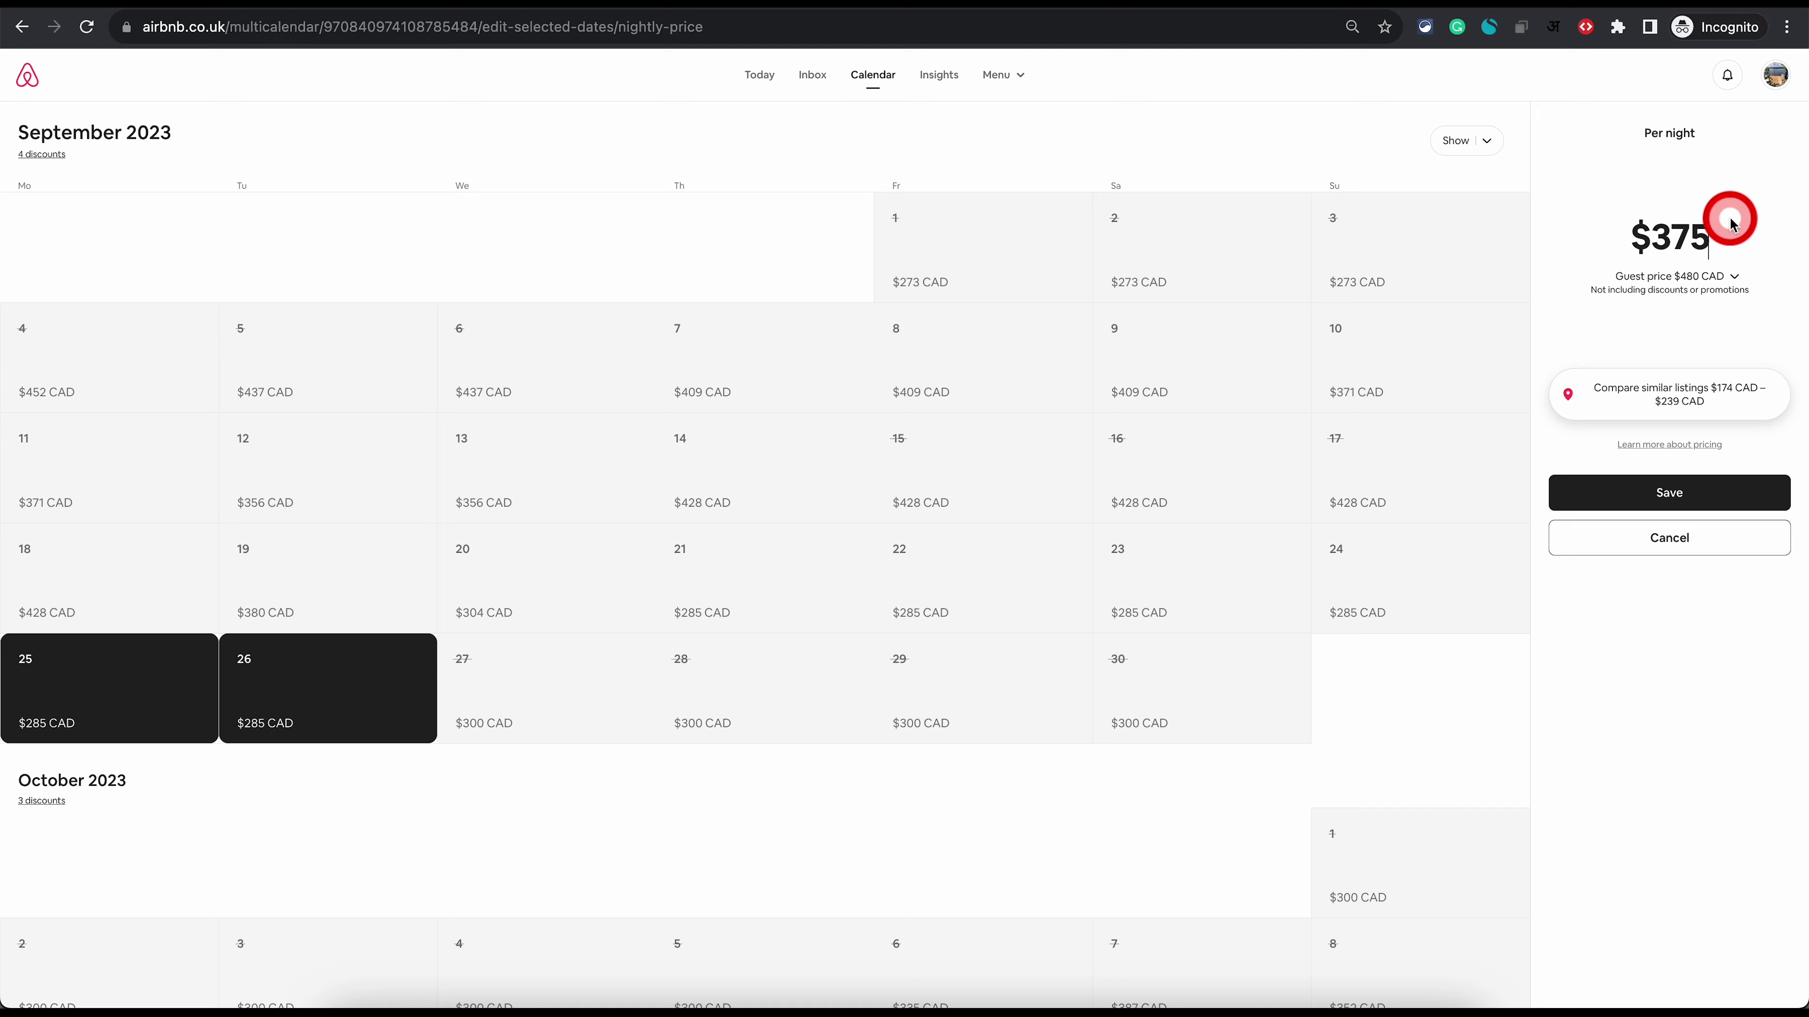
pyautogui.press('BackSpace')
pyautogui.write('0')
pyautogui.click(1672, 501)
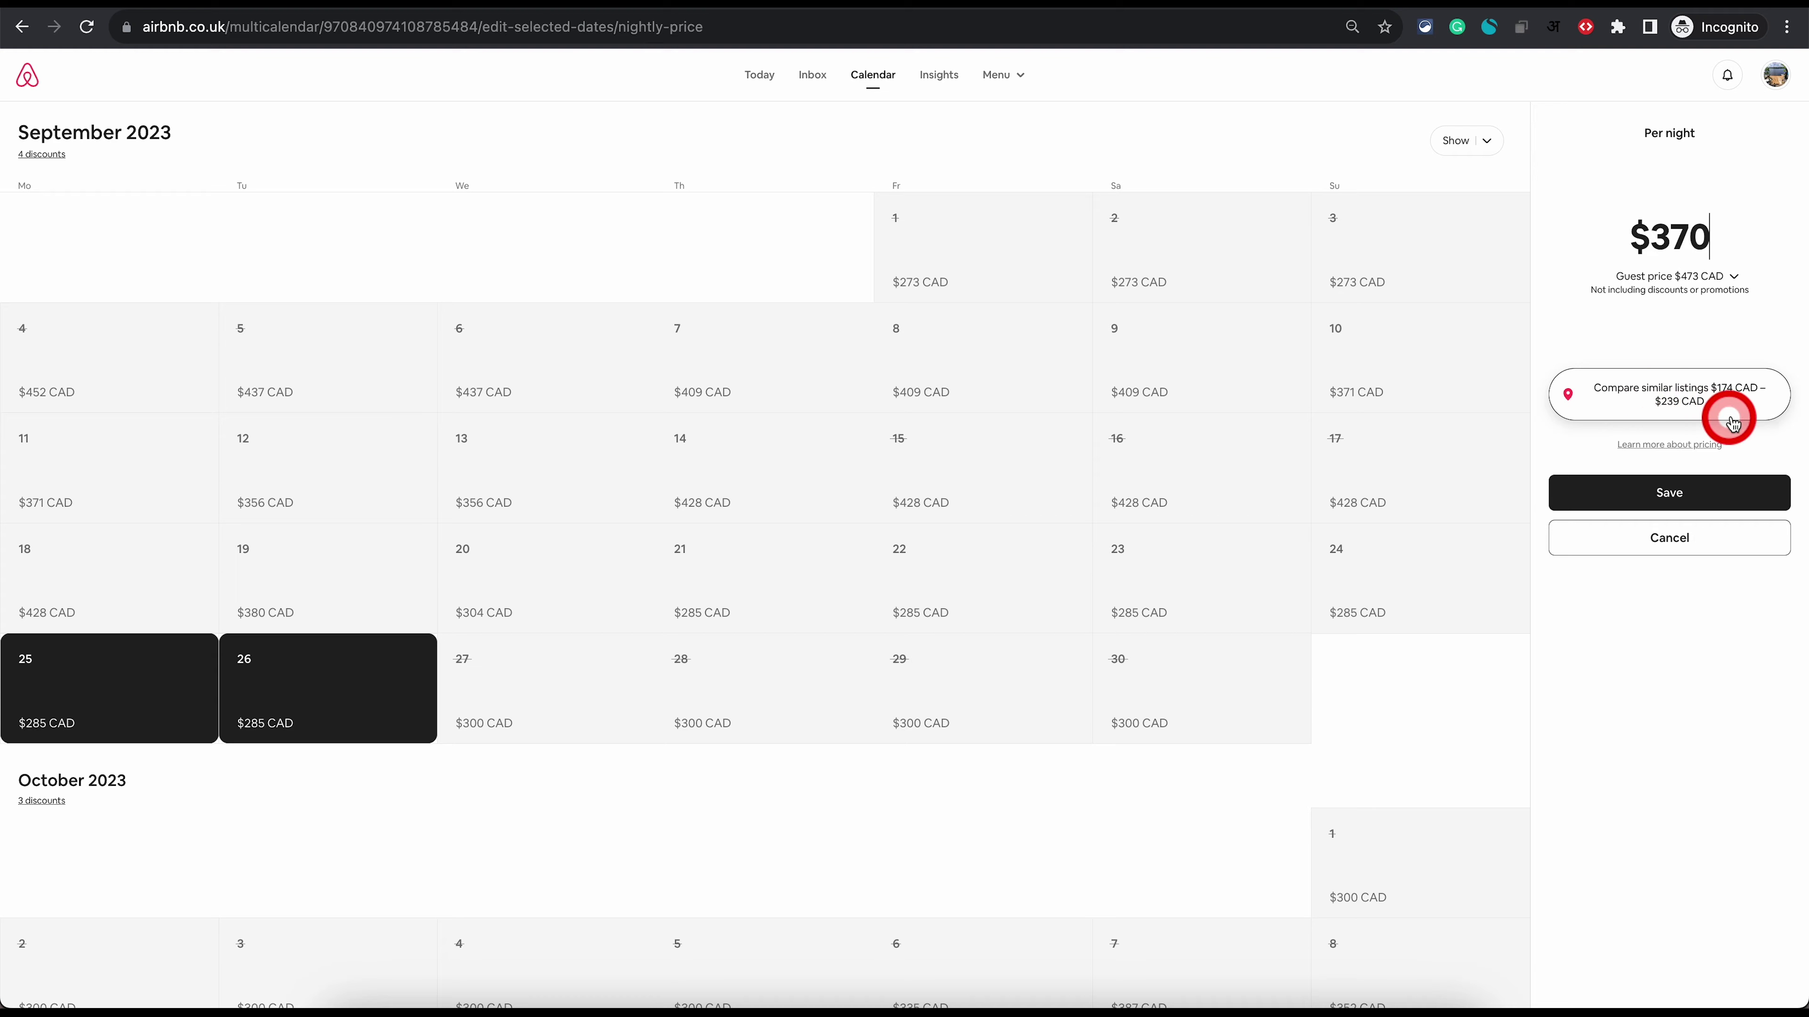
# Step: Check unbooked similar listings' prices on the map, then save $370 for 25–26 September
pyautogui.click(1662, 401)
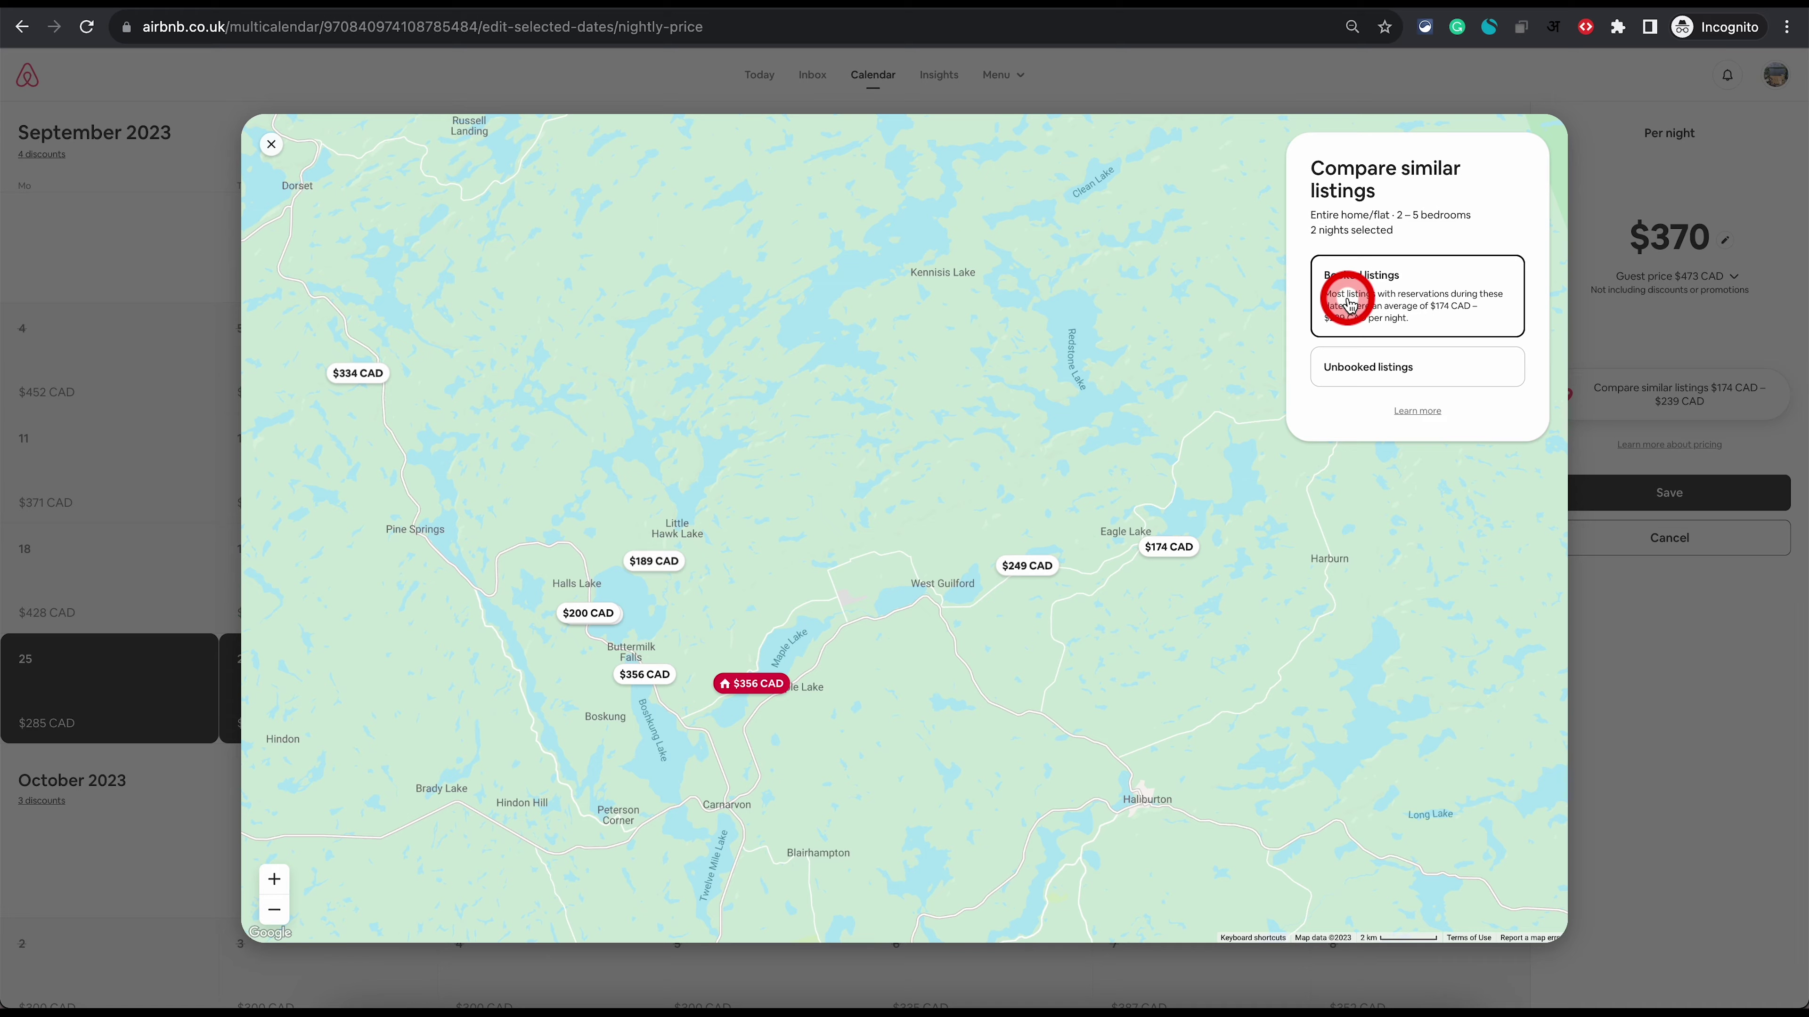
pyautogui.click(1342, 366)
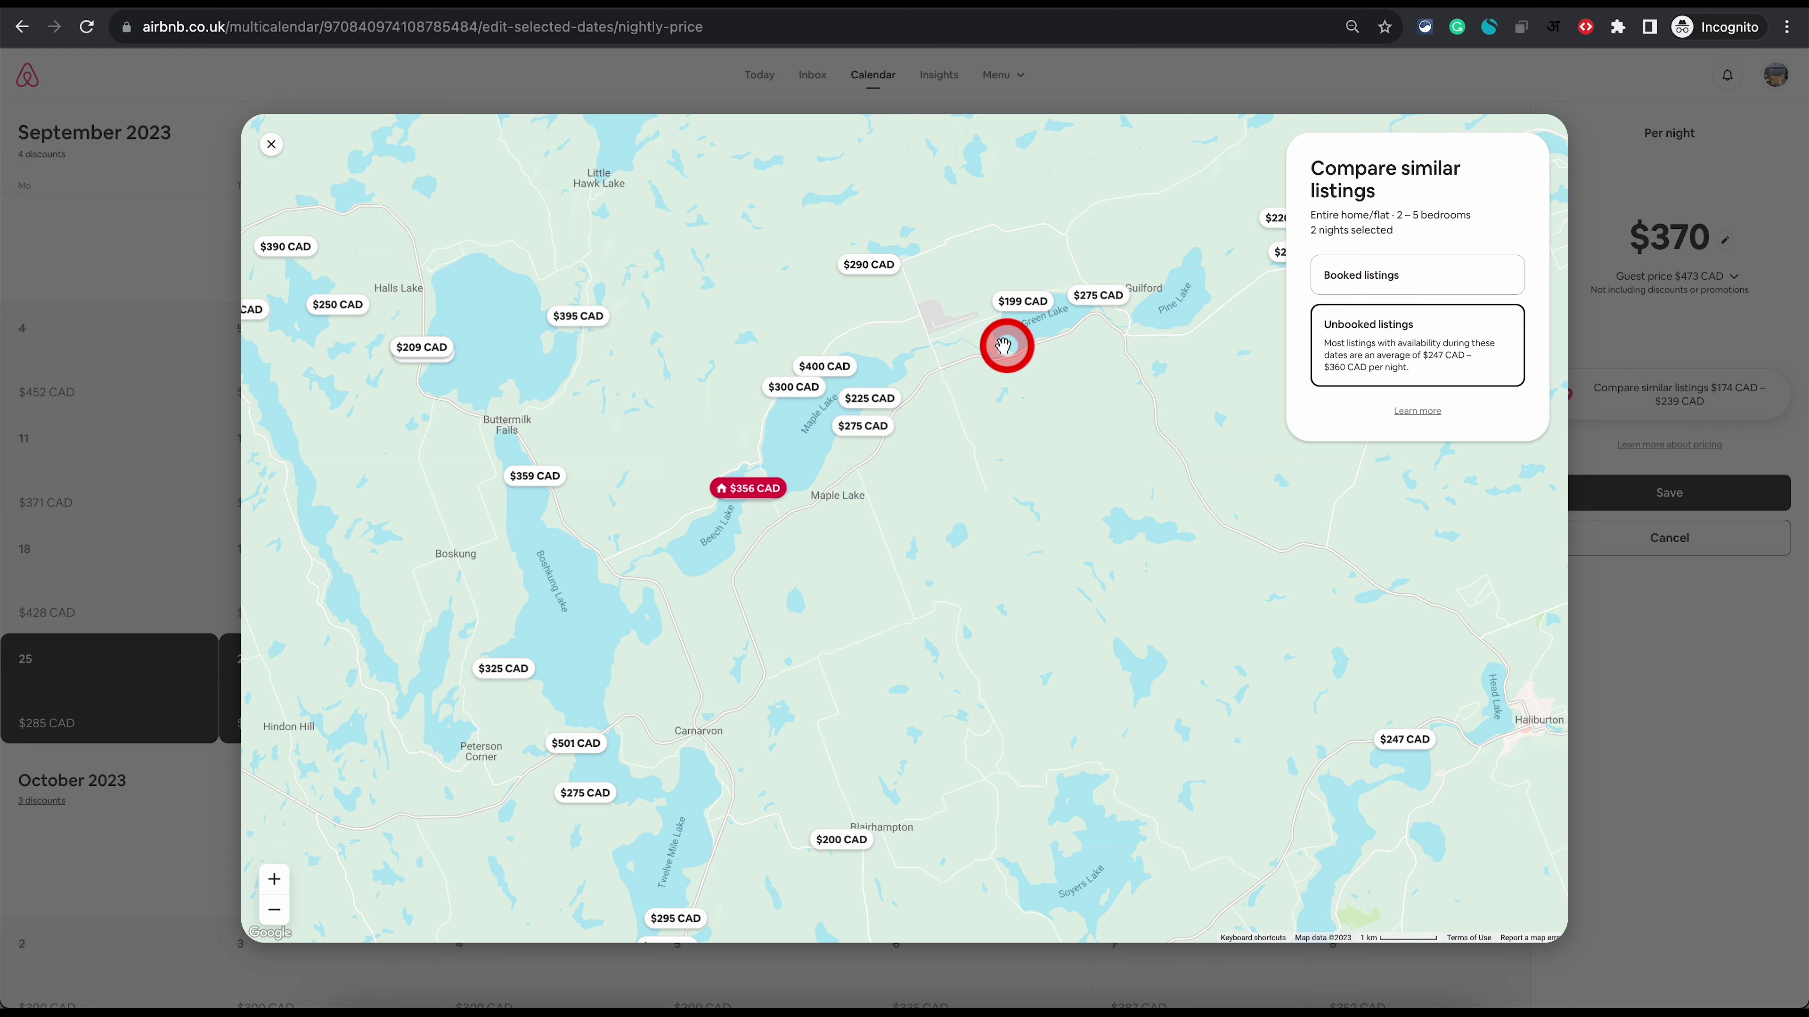
pyautogui.click(271, 145)
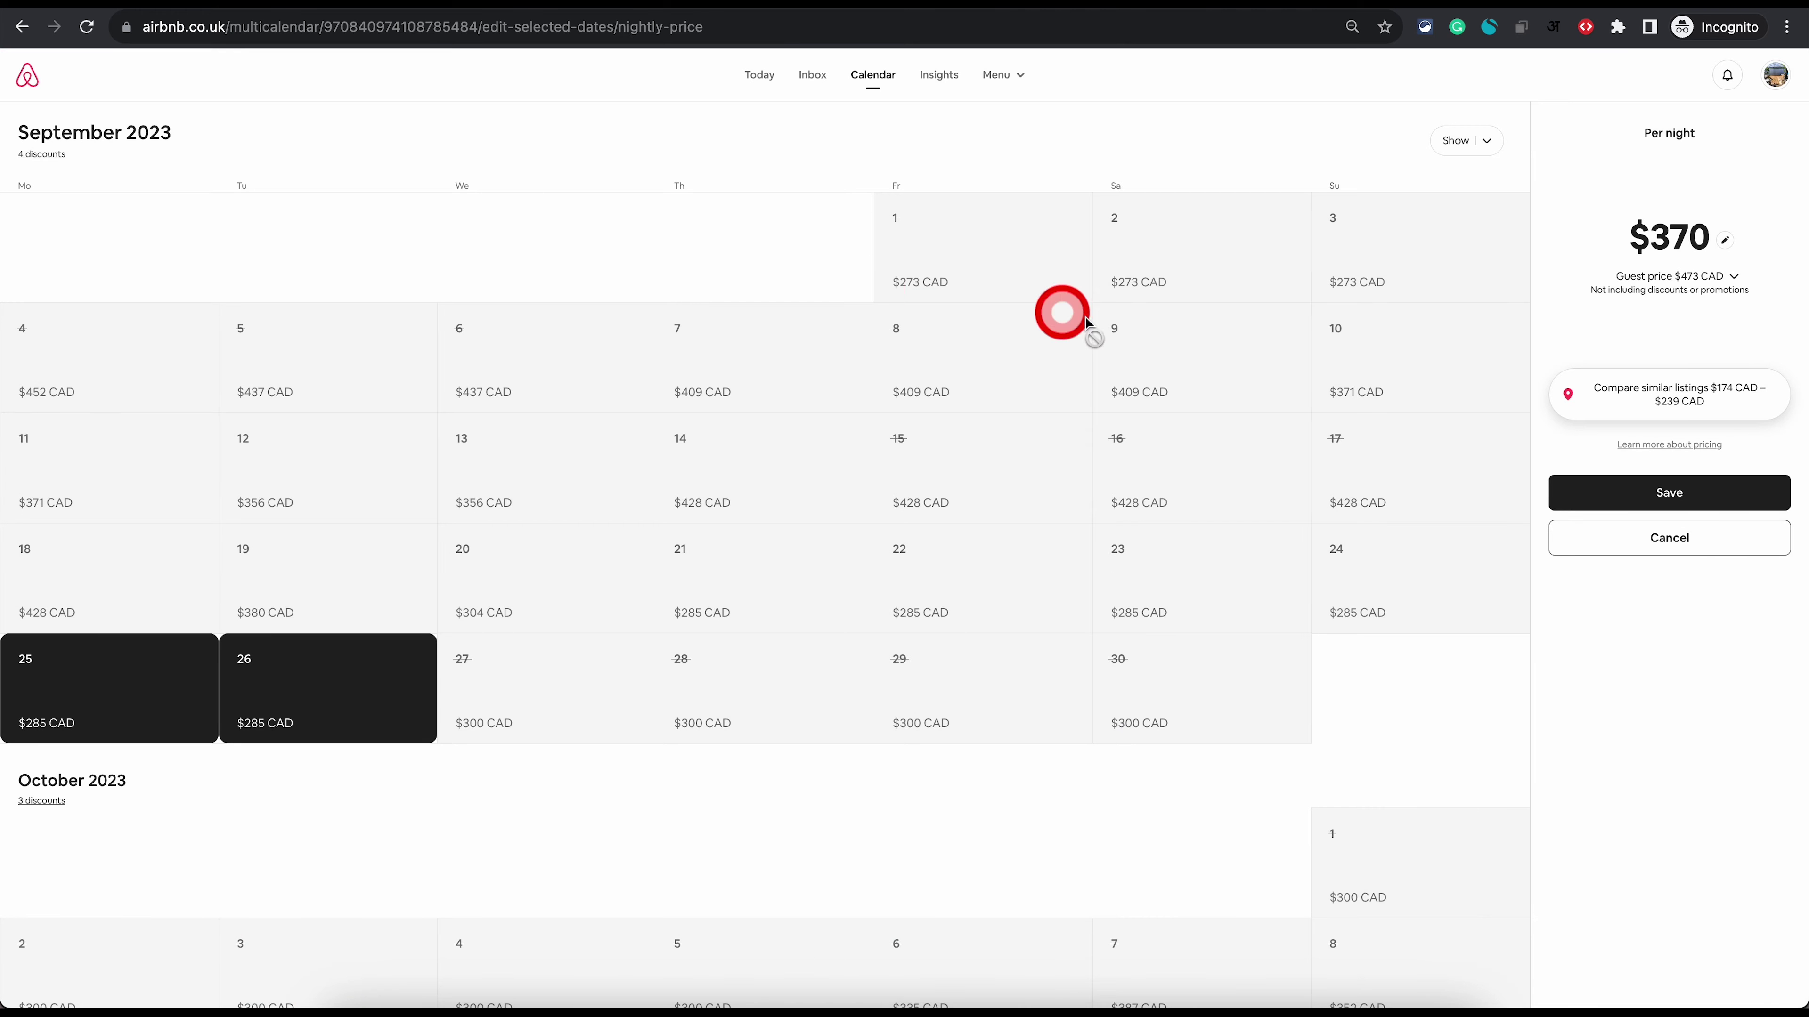
pyautogui.click(1670, 495)
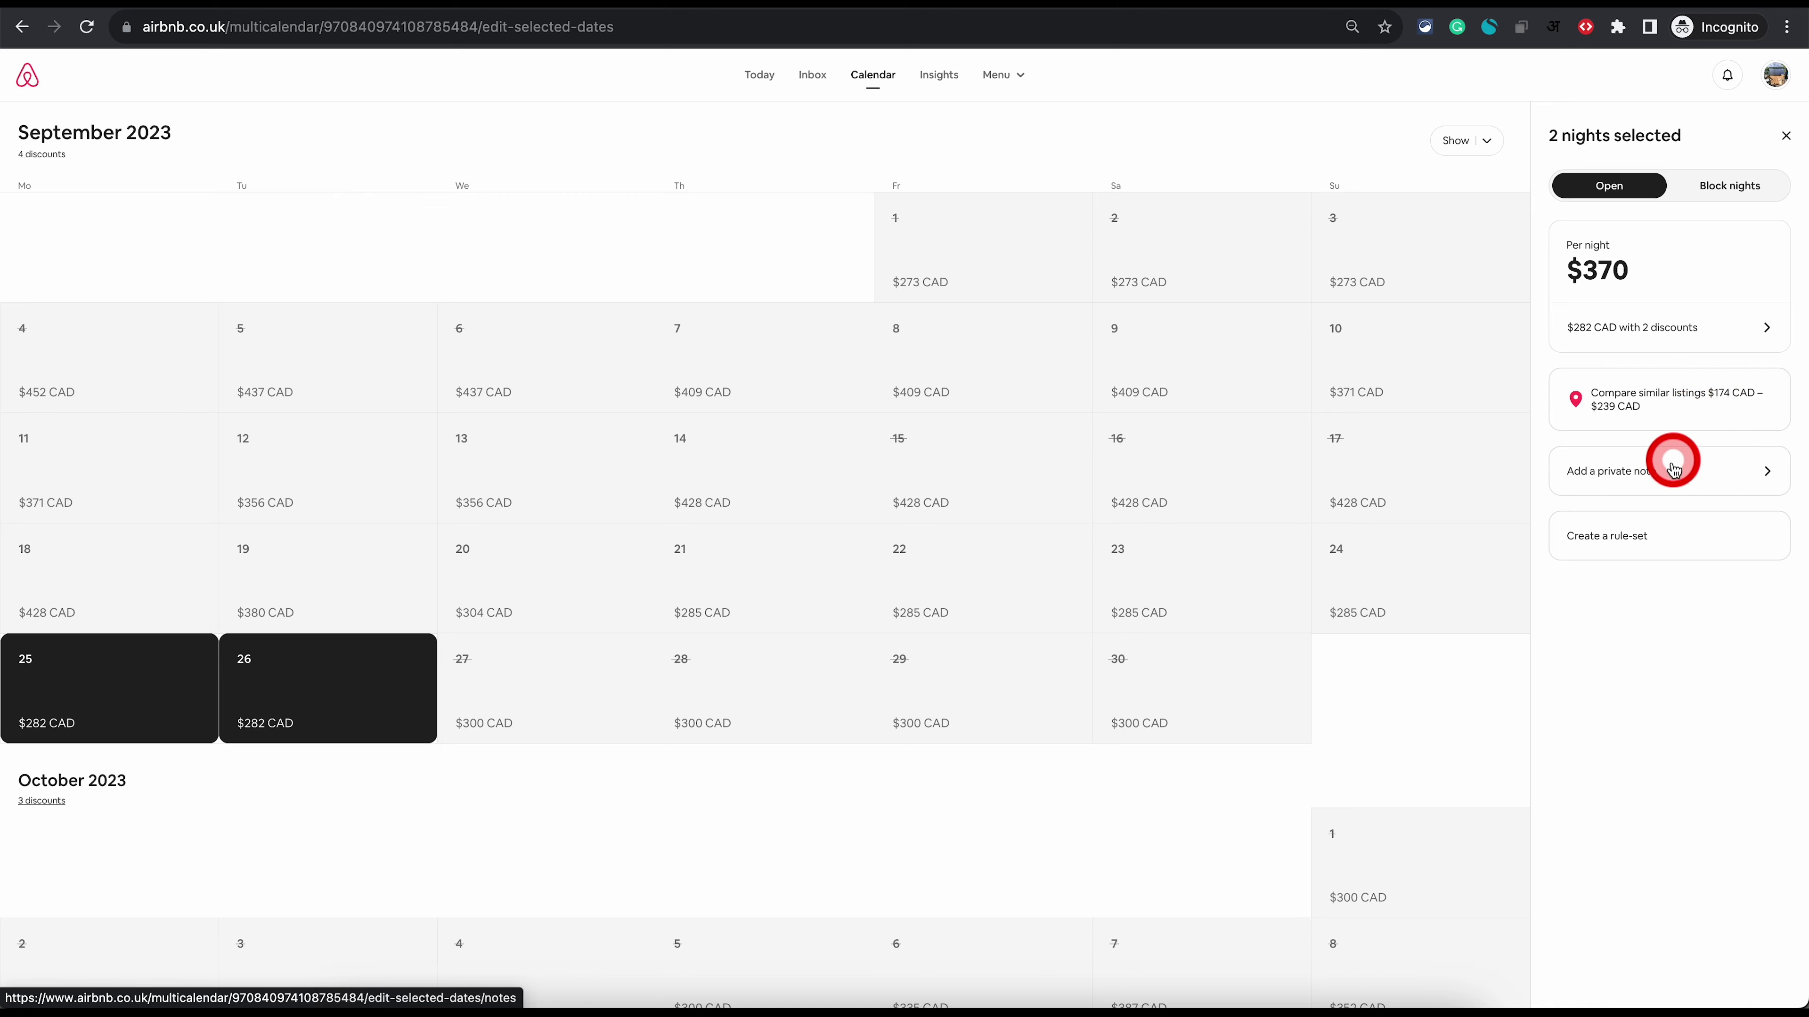
# Step: Start a new rule-set and review its nightly price adjustment and 4-night stay discount
pyautogui.click(1620, 538)
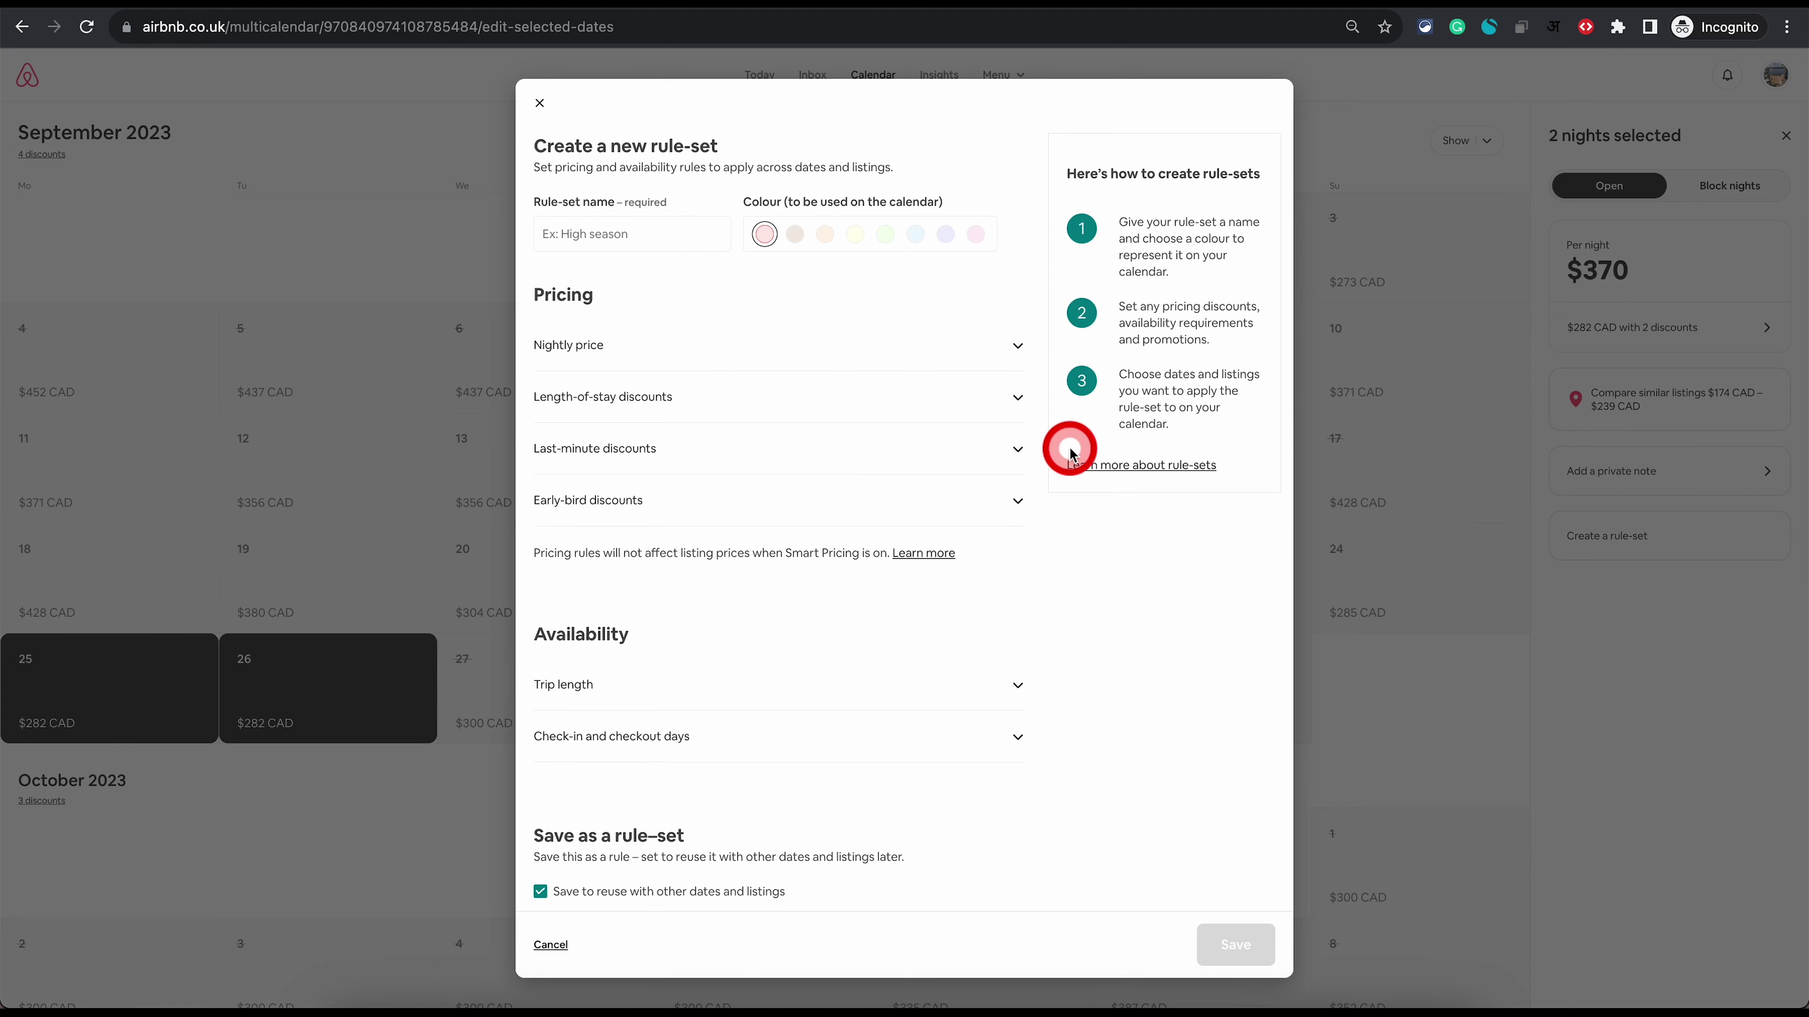
pyautogui.click(592, 346)
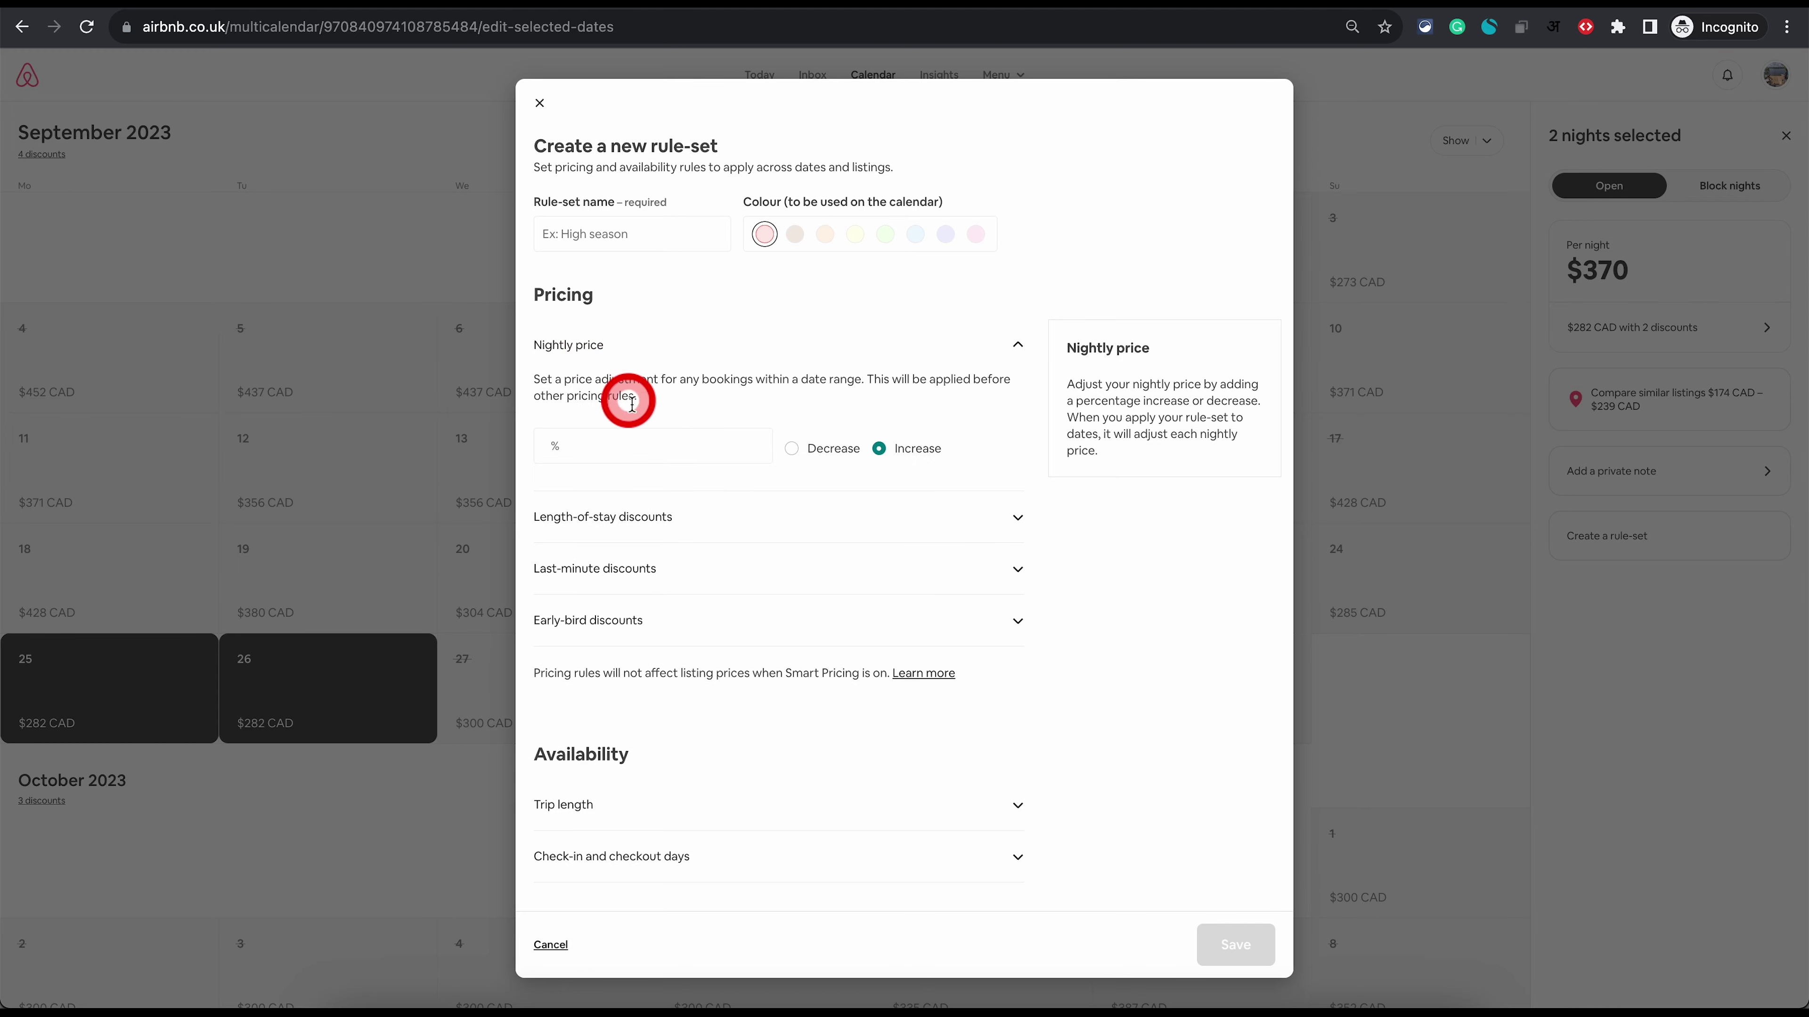
pyautogui.click(627, 447)
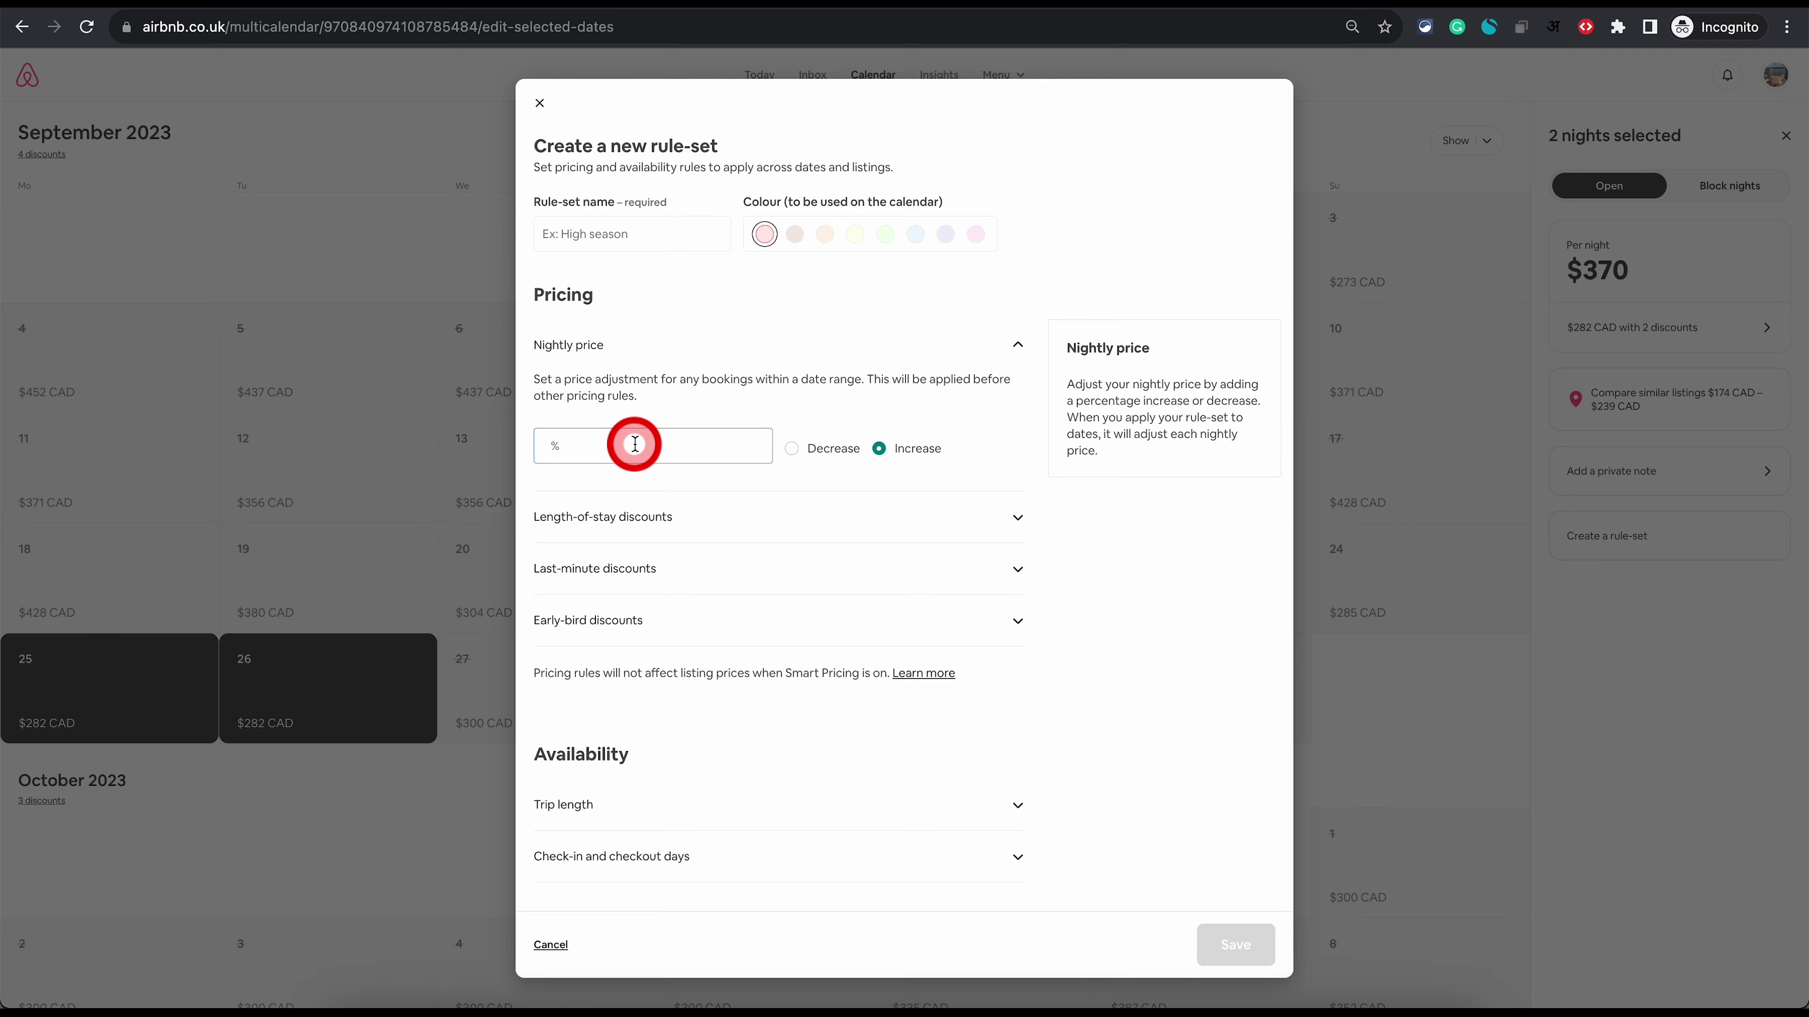
pyautogui.click(634, 515)
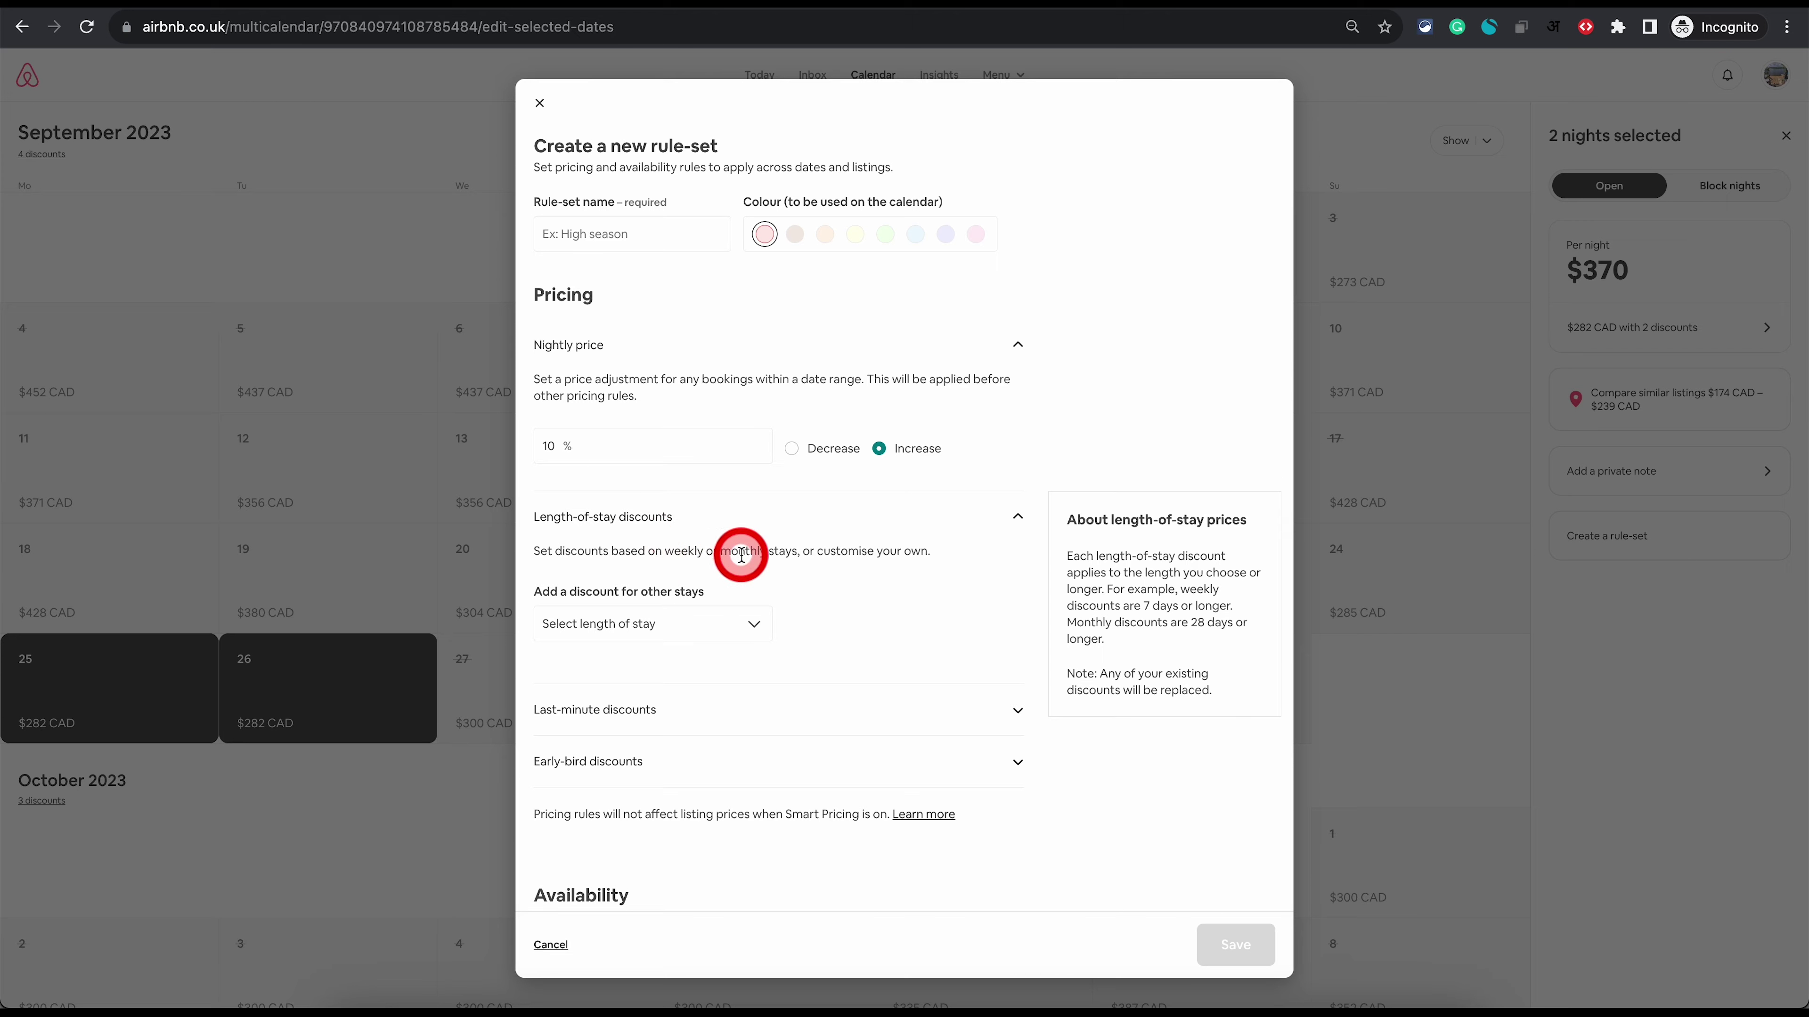
pyautogui.click(746, 623)
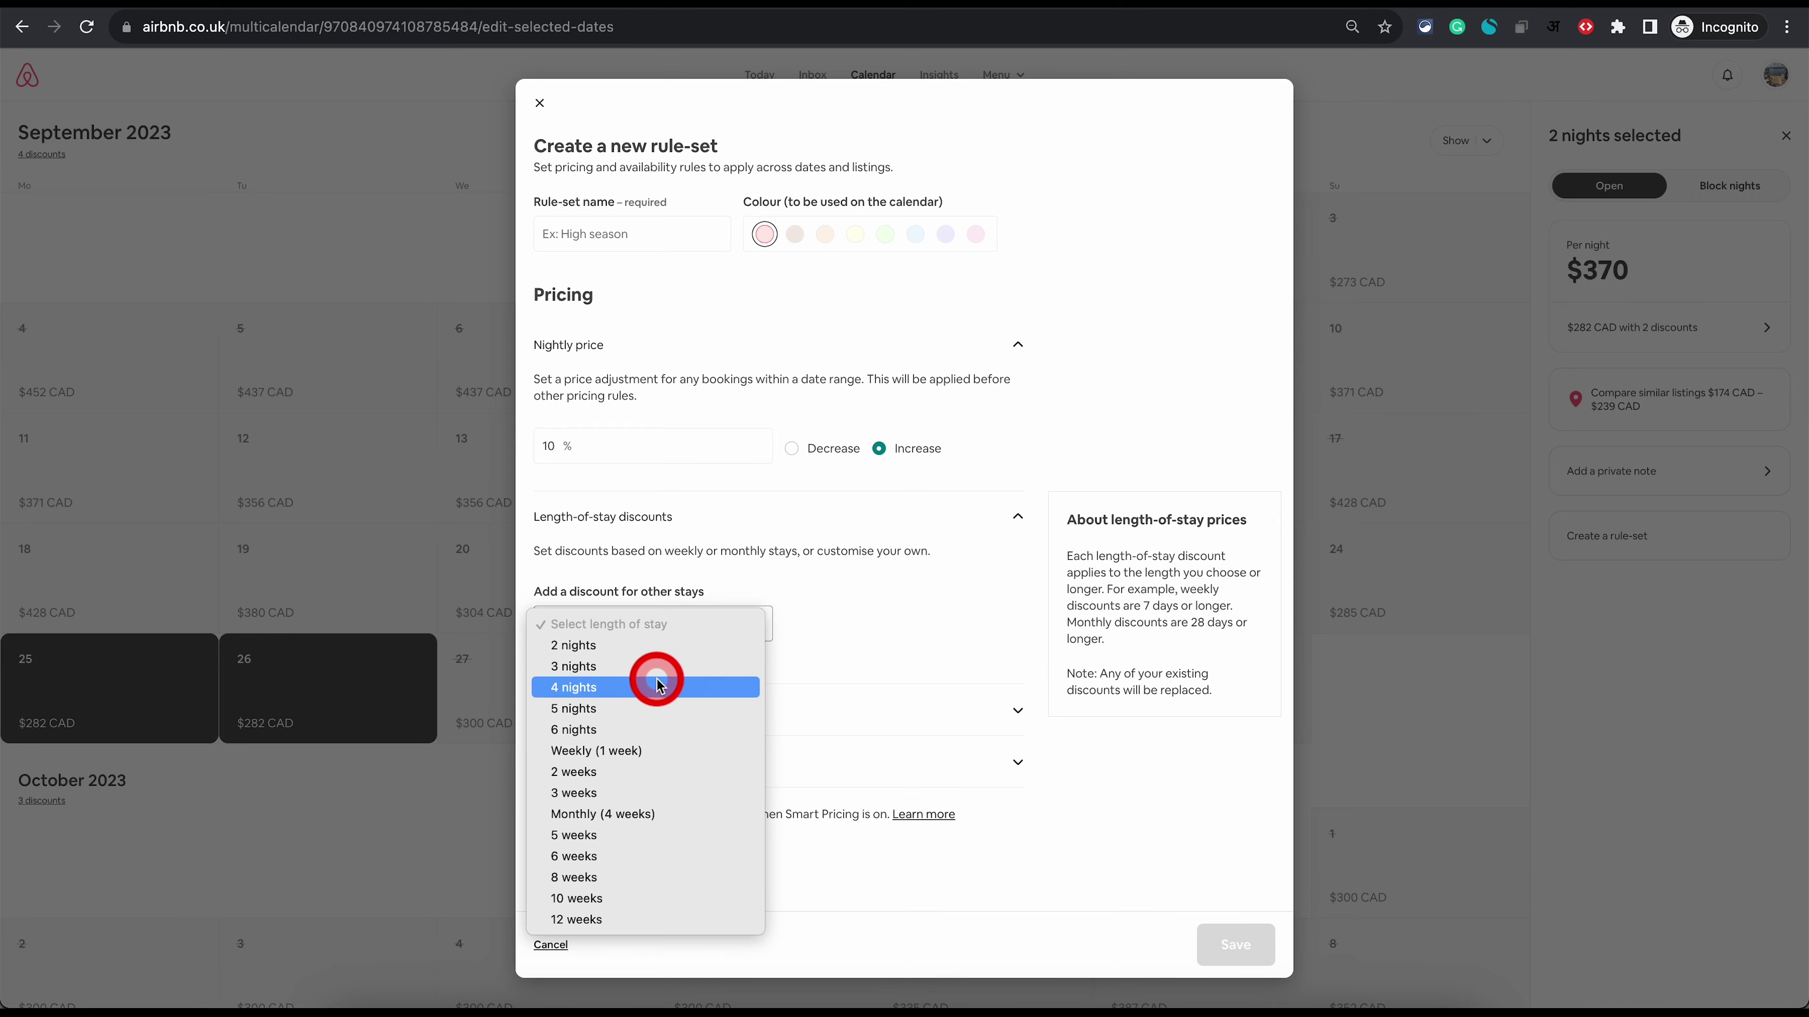
pyautogui.click(657, 686)
pyautogui.click(668, 703)
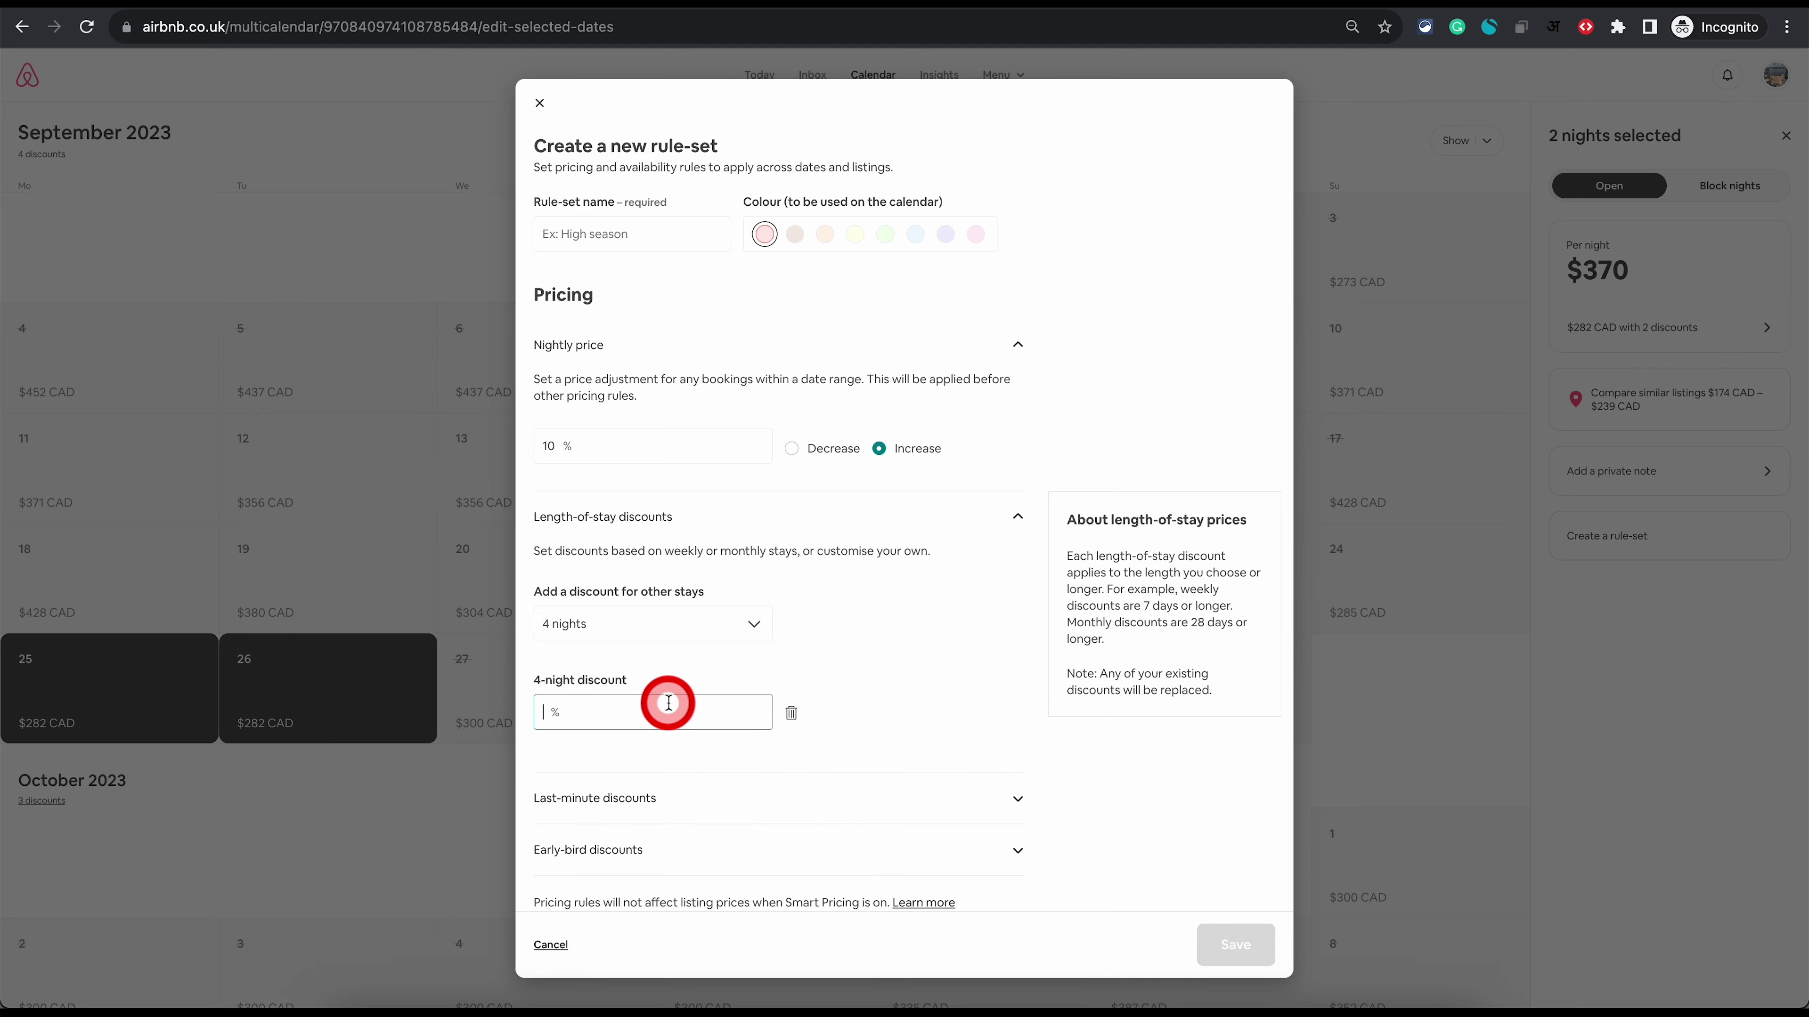
# Step: Review last-minute, early-bird, trip length and check-in/checkout options, then close the rule-set unsaved
pyautogui.scroll(-2, 667, 703)
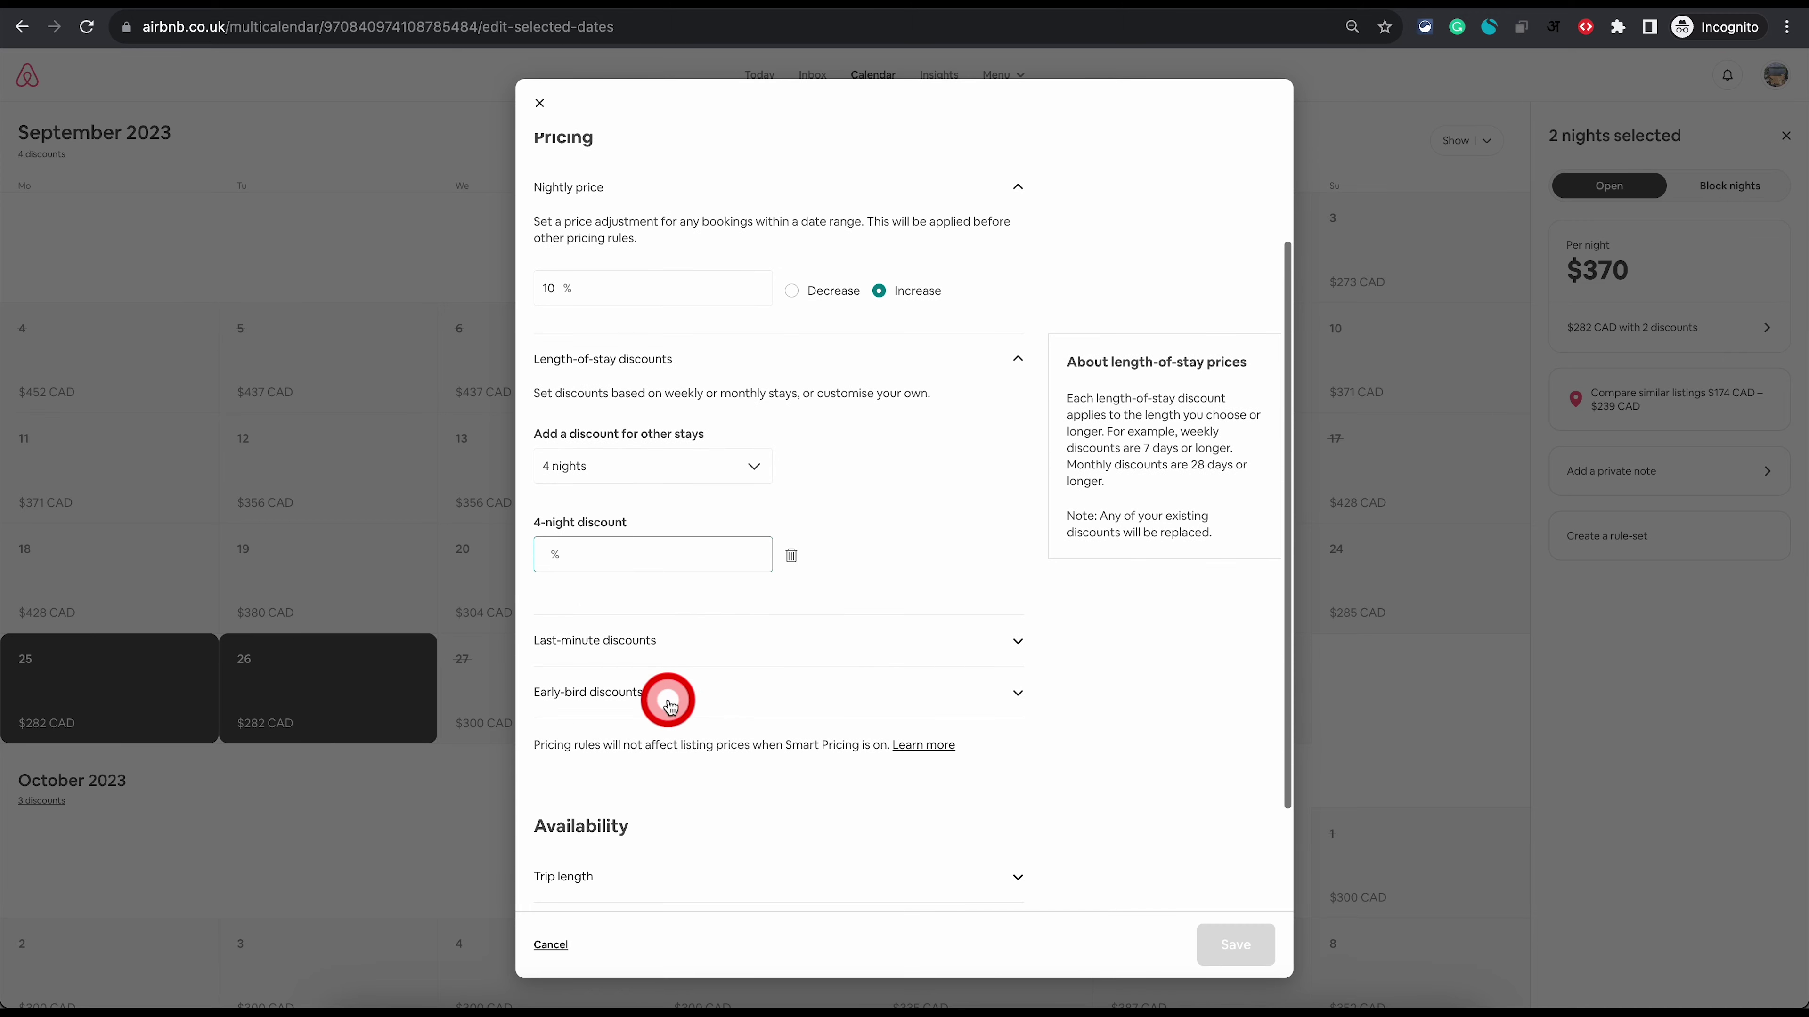
pyautogui.click(663, 643)
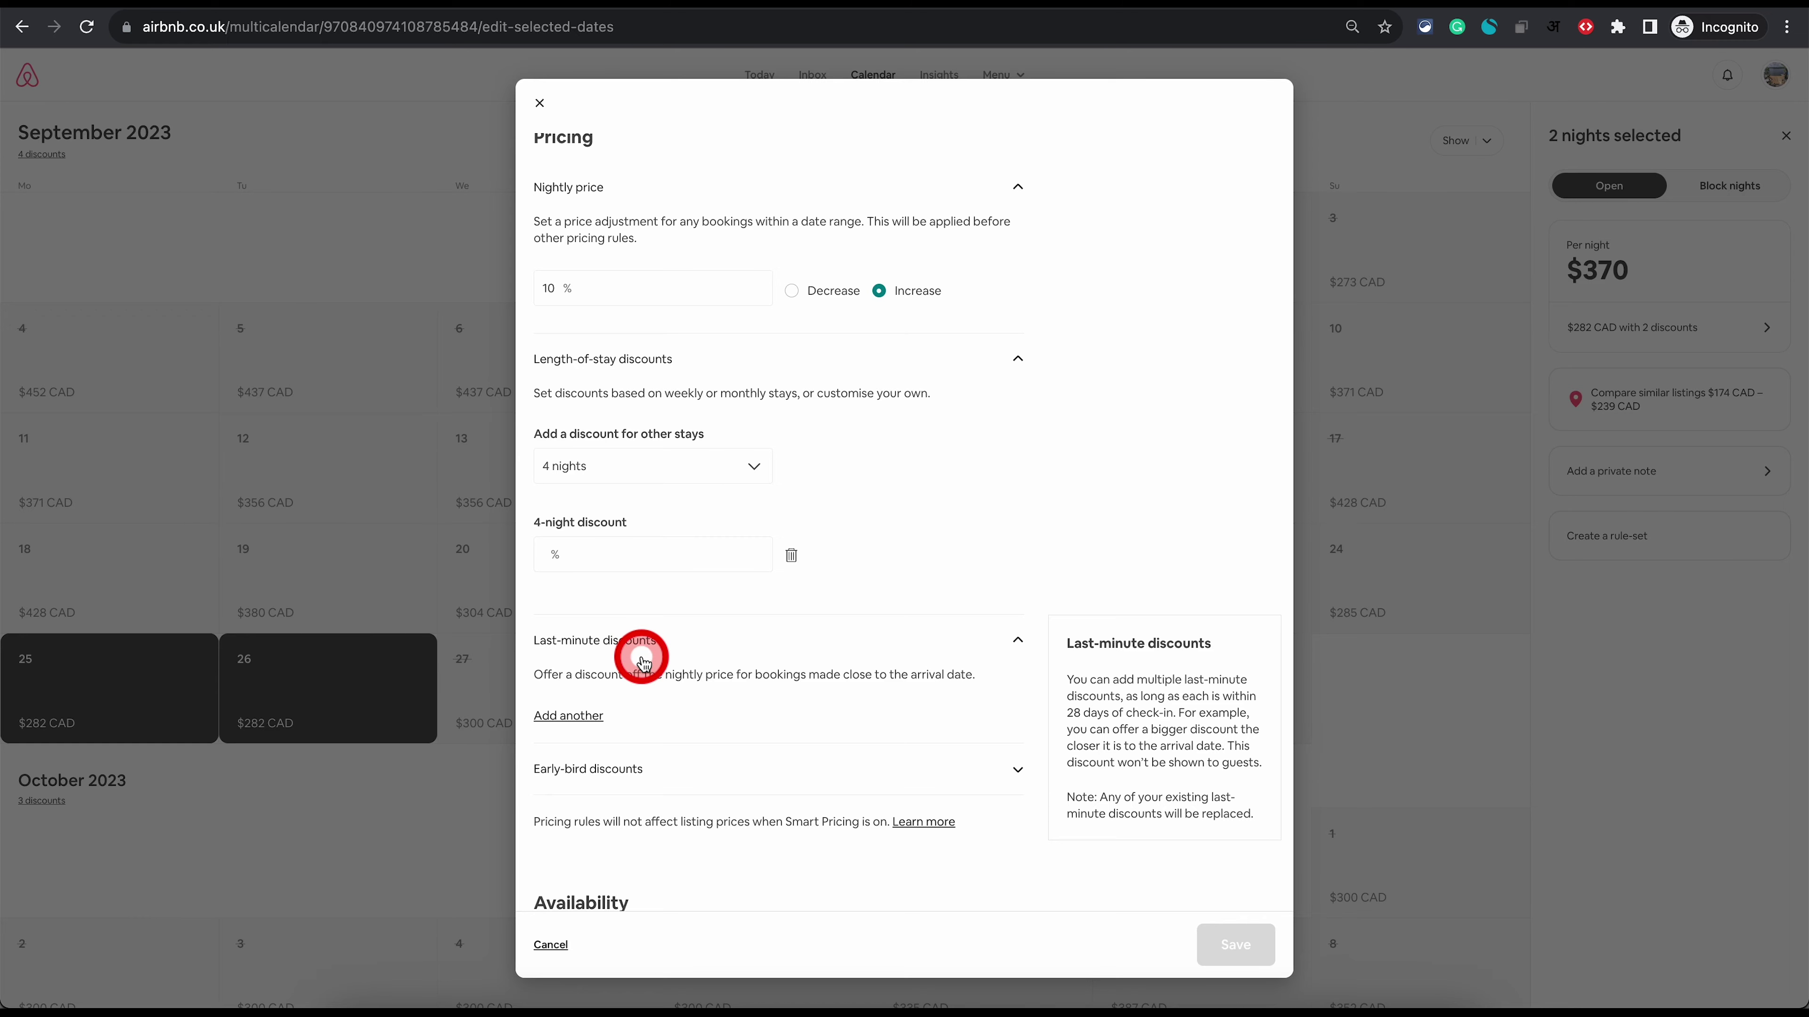
pyautogui.scroll(-3, 641, 626)
pyautogui.click(627, 567)
pyautogui.scroll(-3, 626, 559)
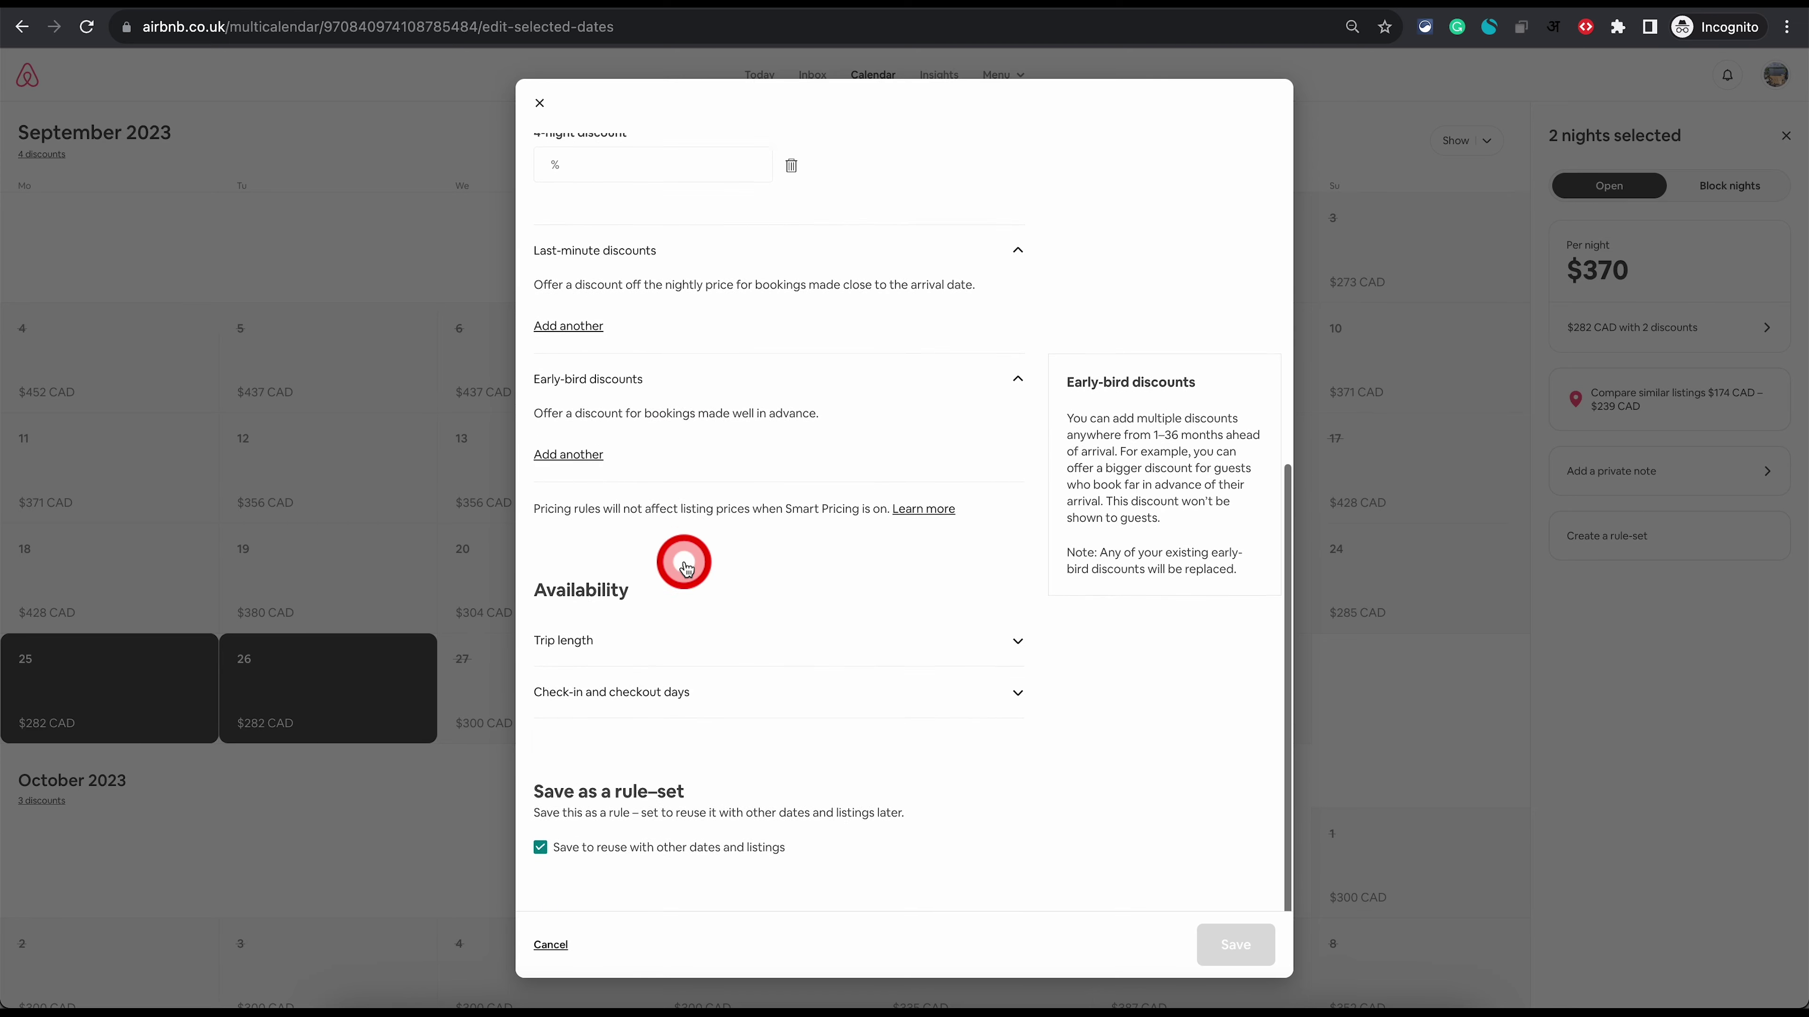
pyautogui.click(632, 632)
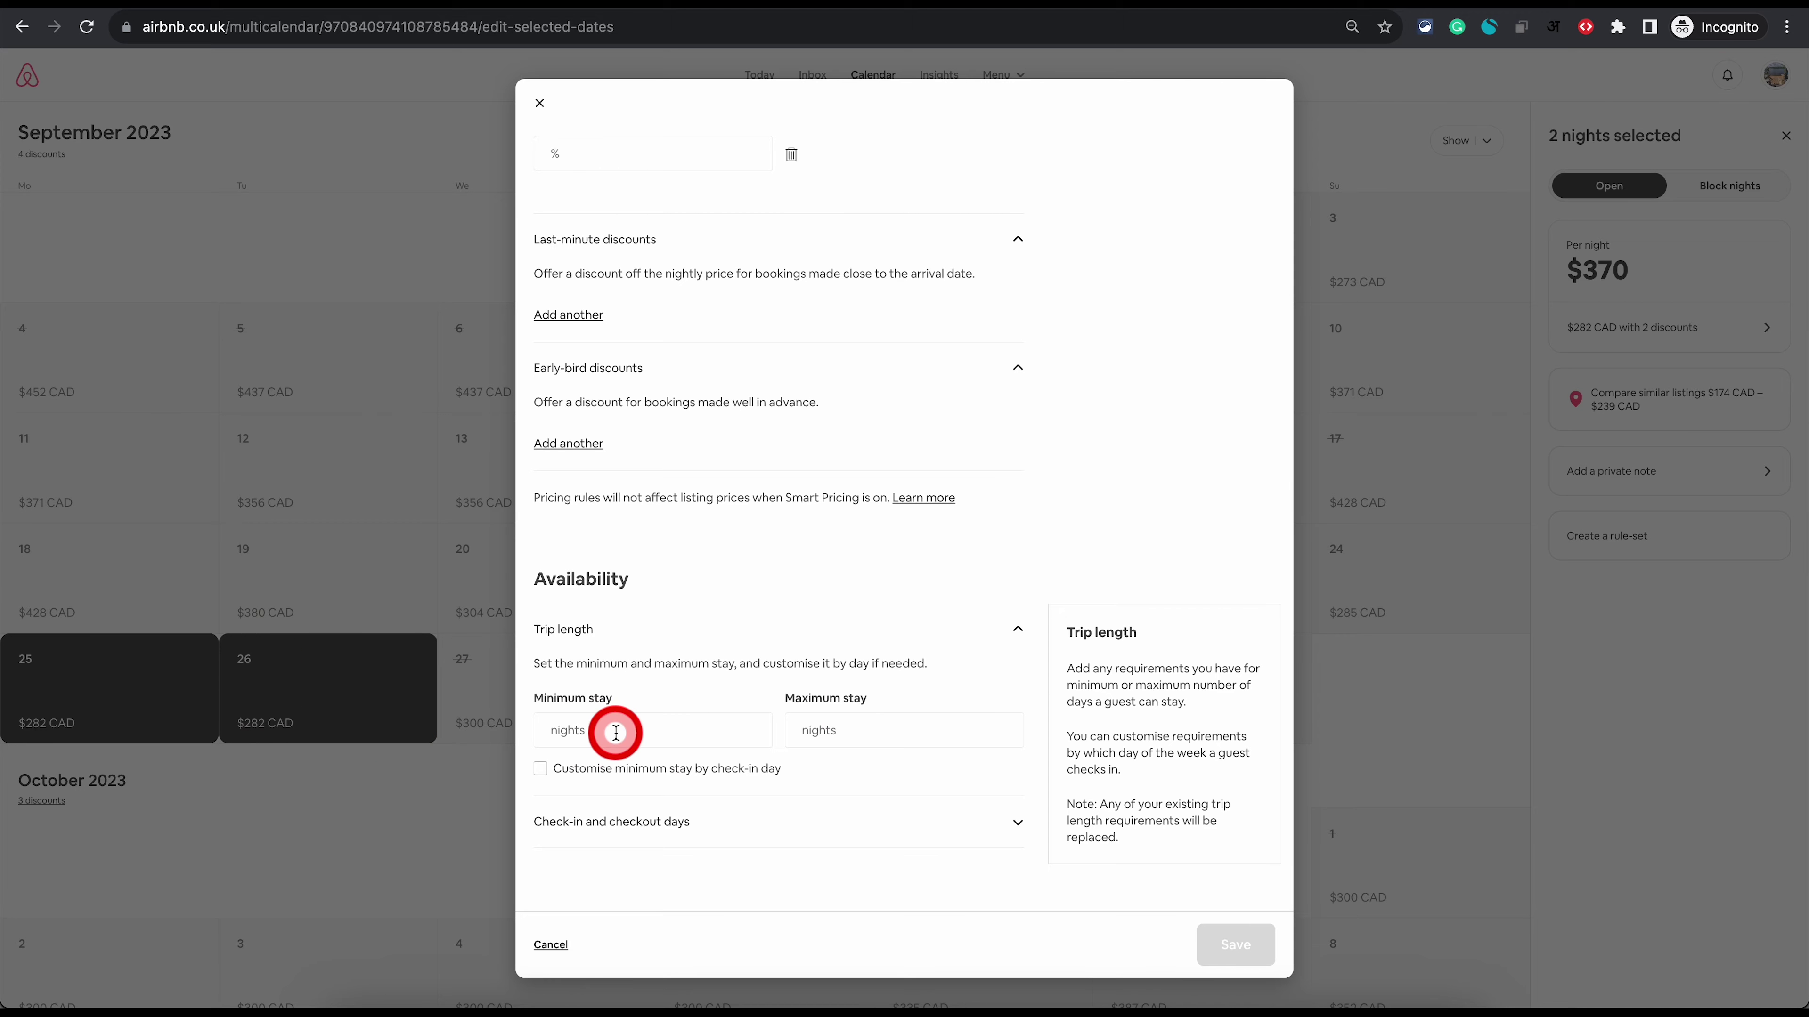
pyautogui.scroll(-3, 615, 733)
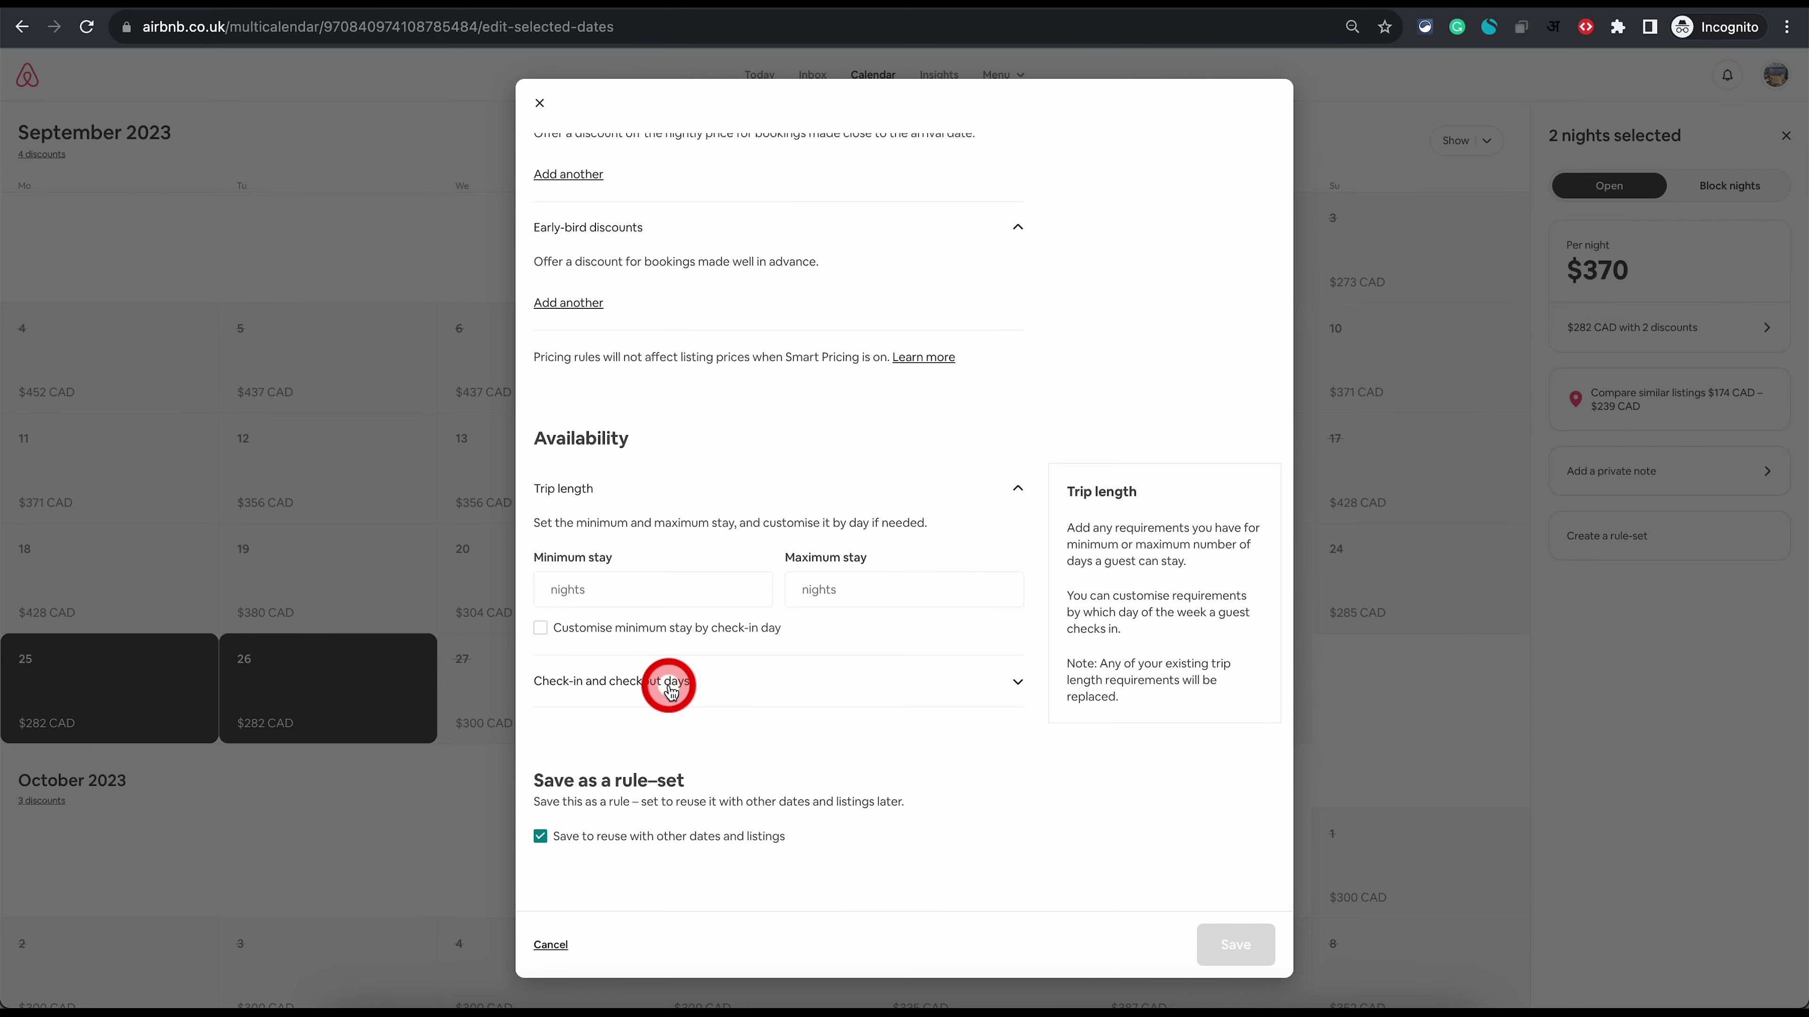
pyautogui.click(667, 679)
pyautogui.scroll(-2, 669, 686)
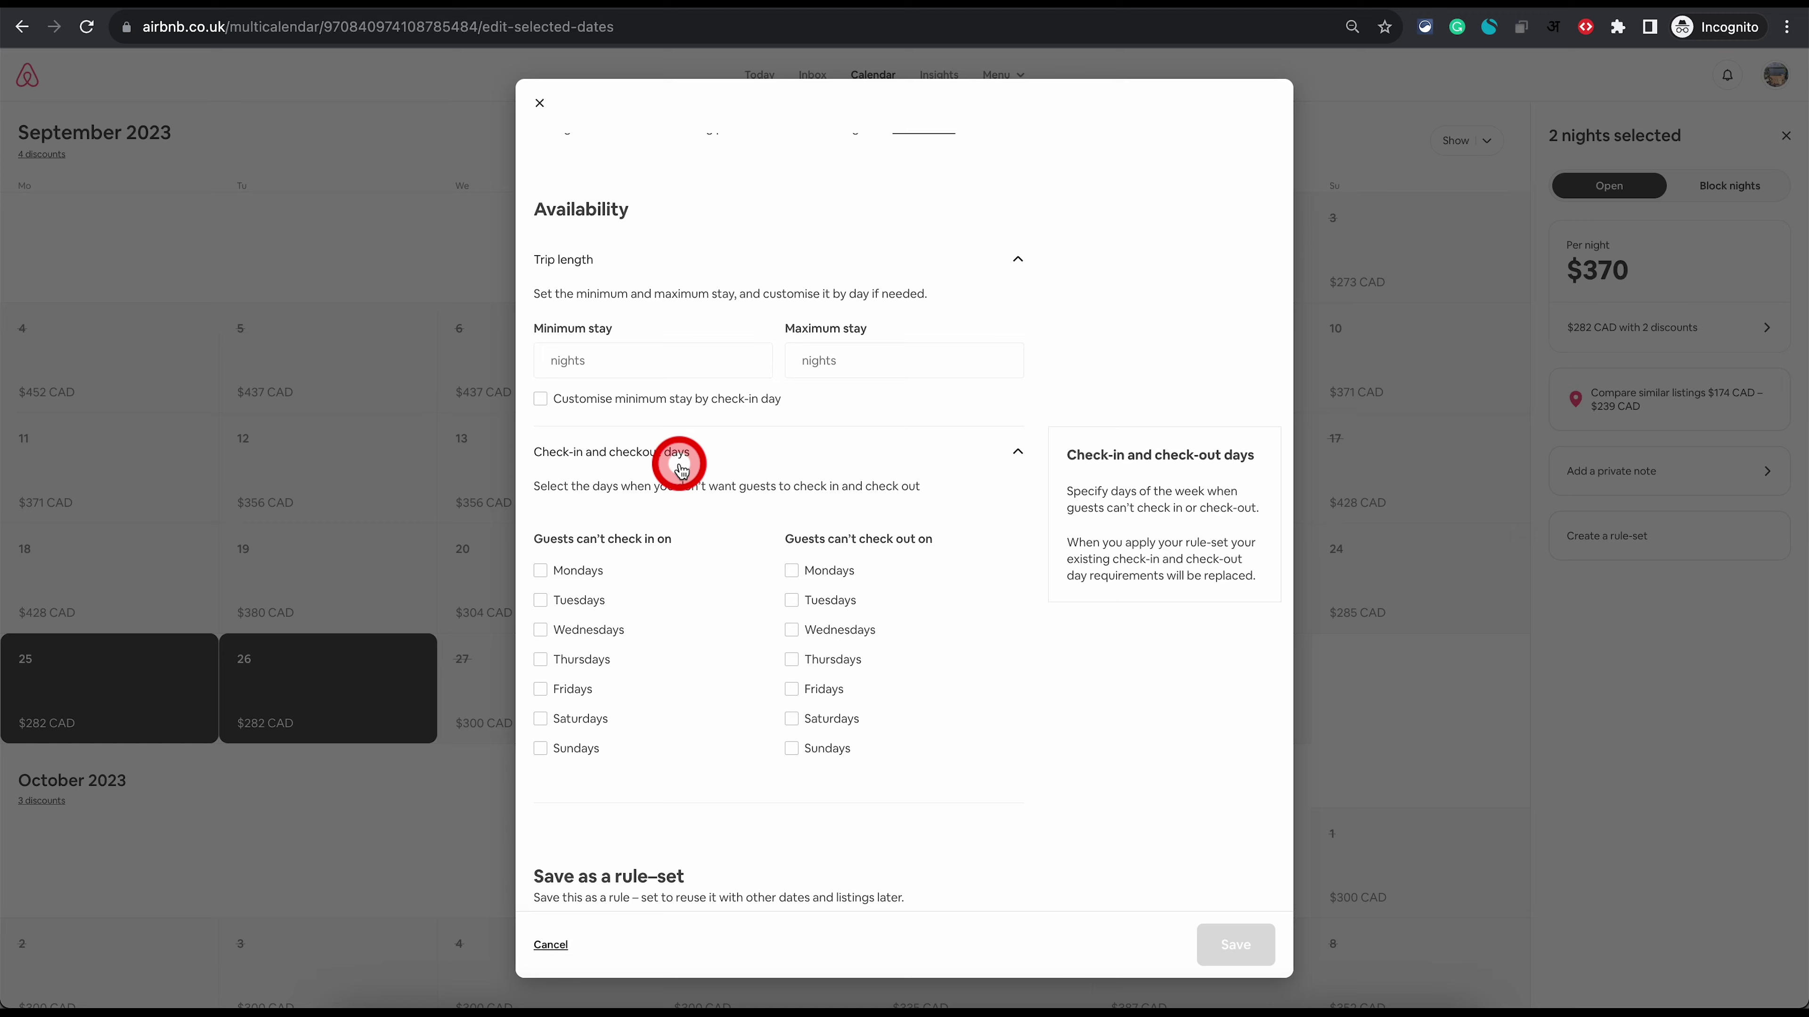
pyautogui.scroll(-1, 714, 668)
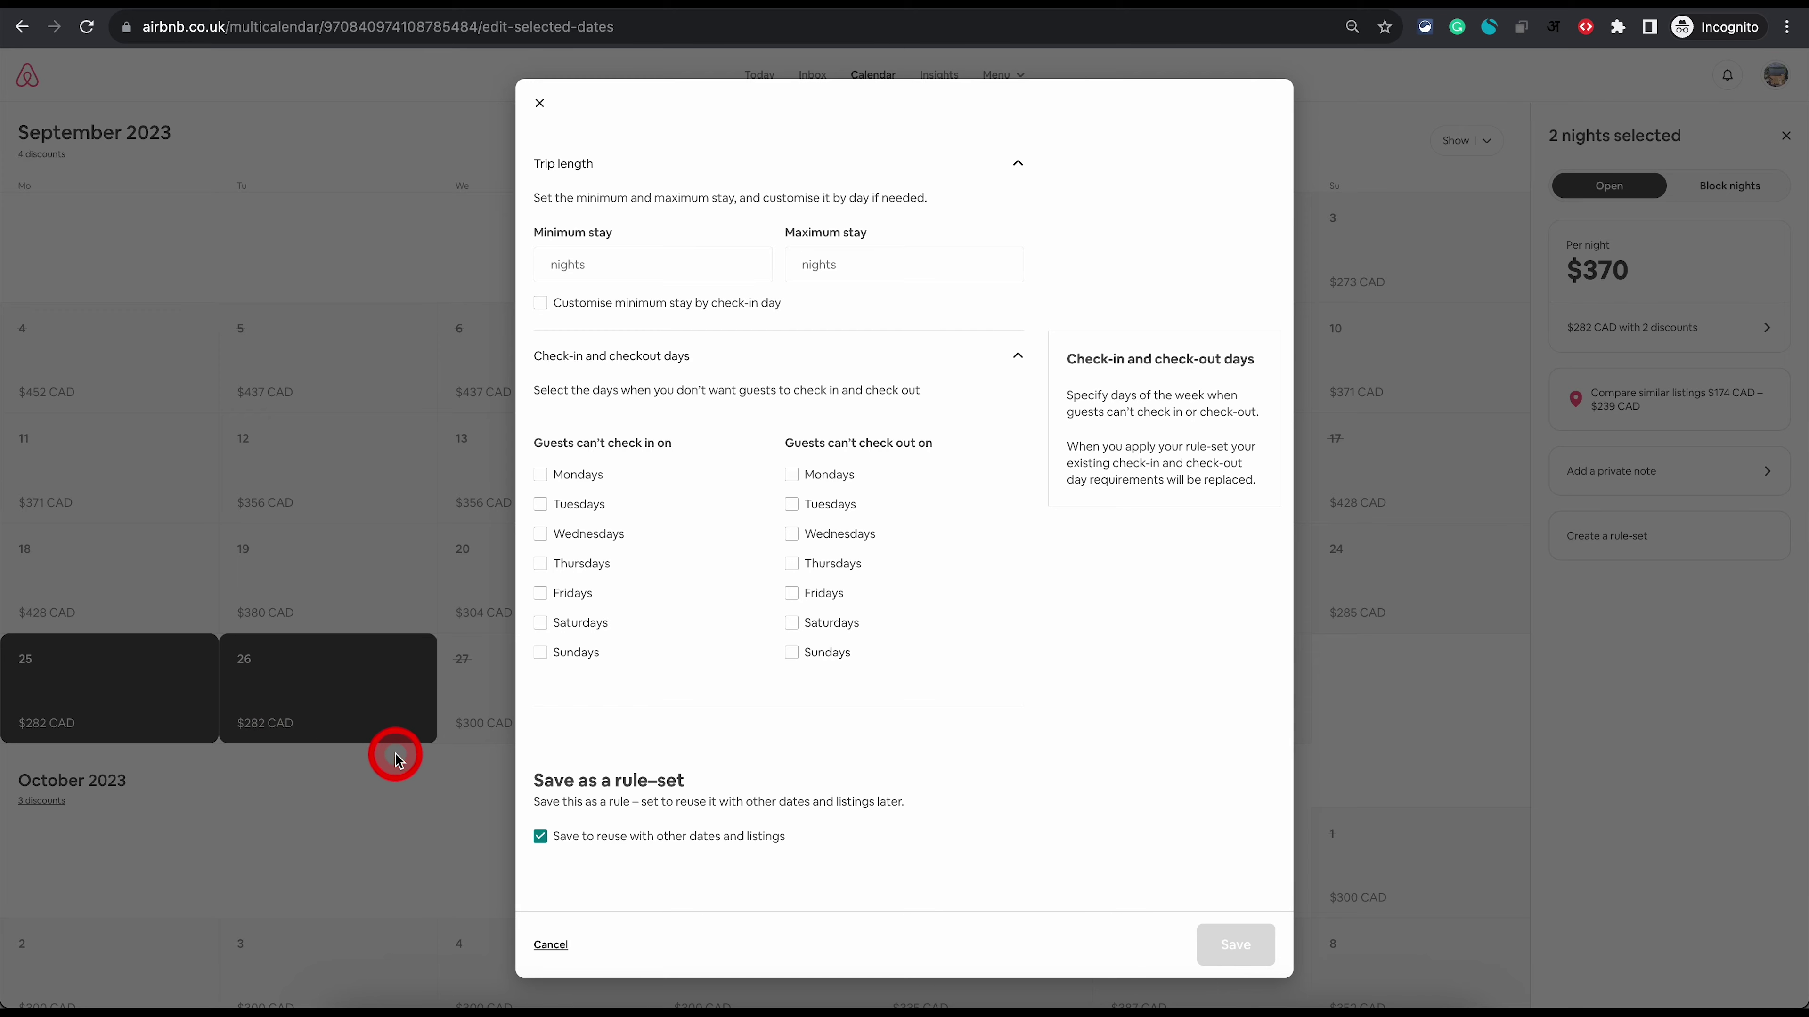
pyautogui.click(539, 103)
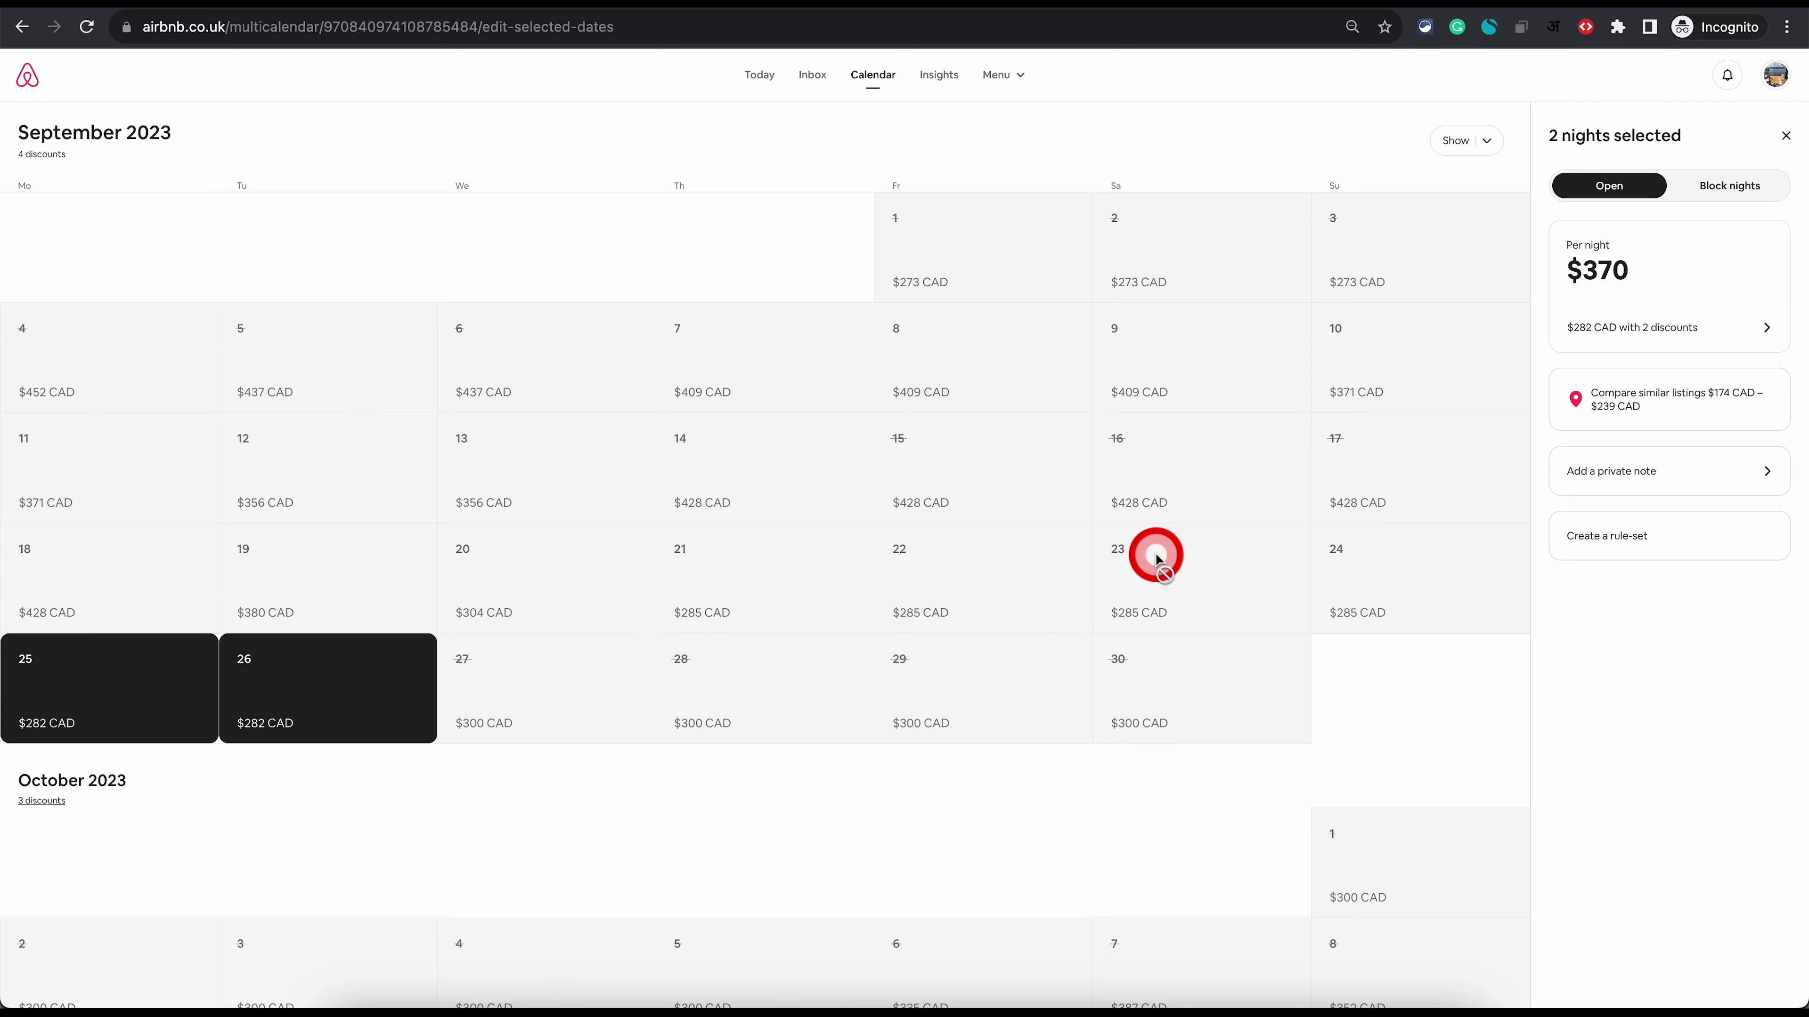
# Step: Clear the 25–26 September selection and save a $400 CAD Friday–Saturday custom weekend price
pyautogui.click(1788, 138)
pyautogui.scroll(-2, 1713, 374)
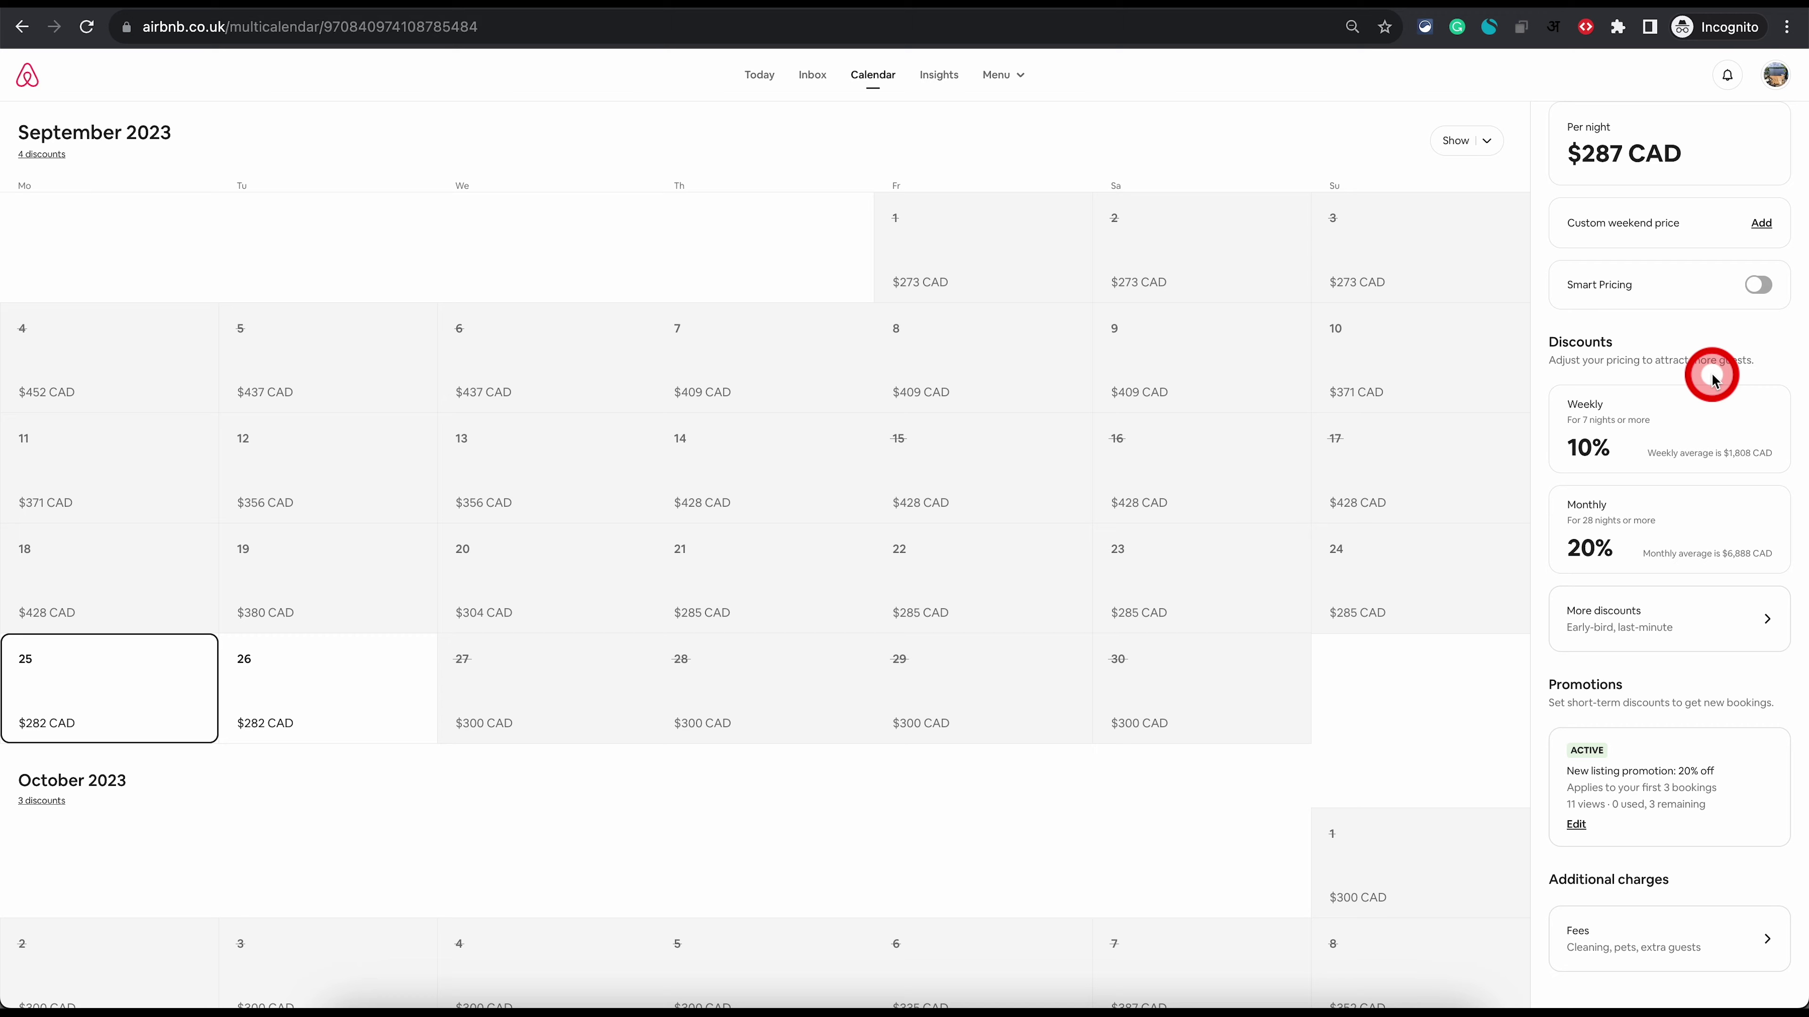
pyautogui.scroll(2, 1712, 374)
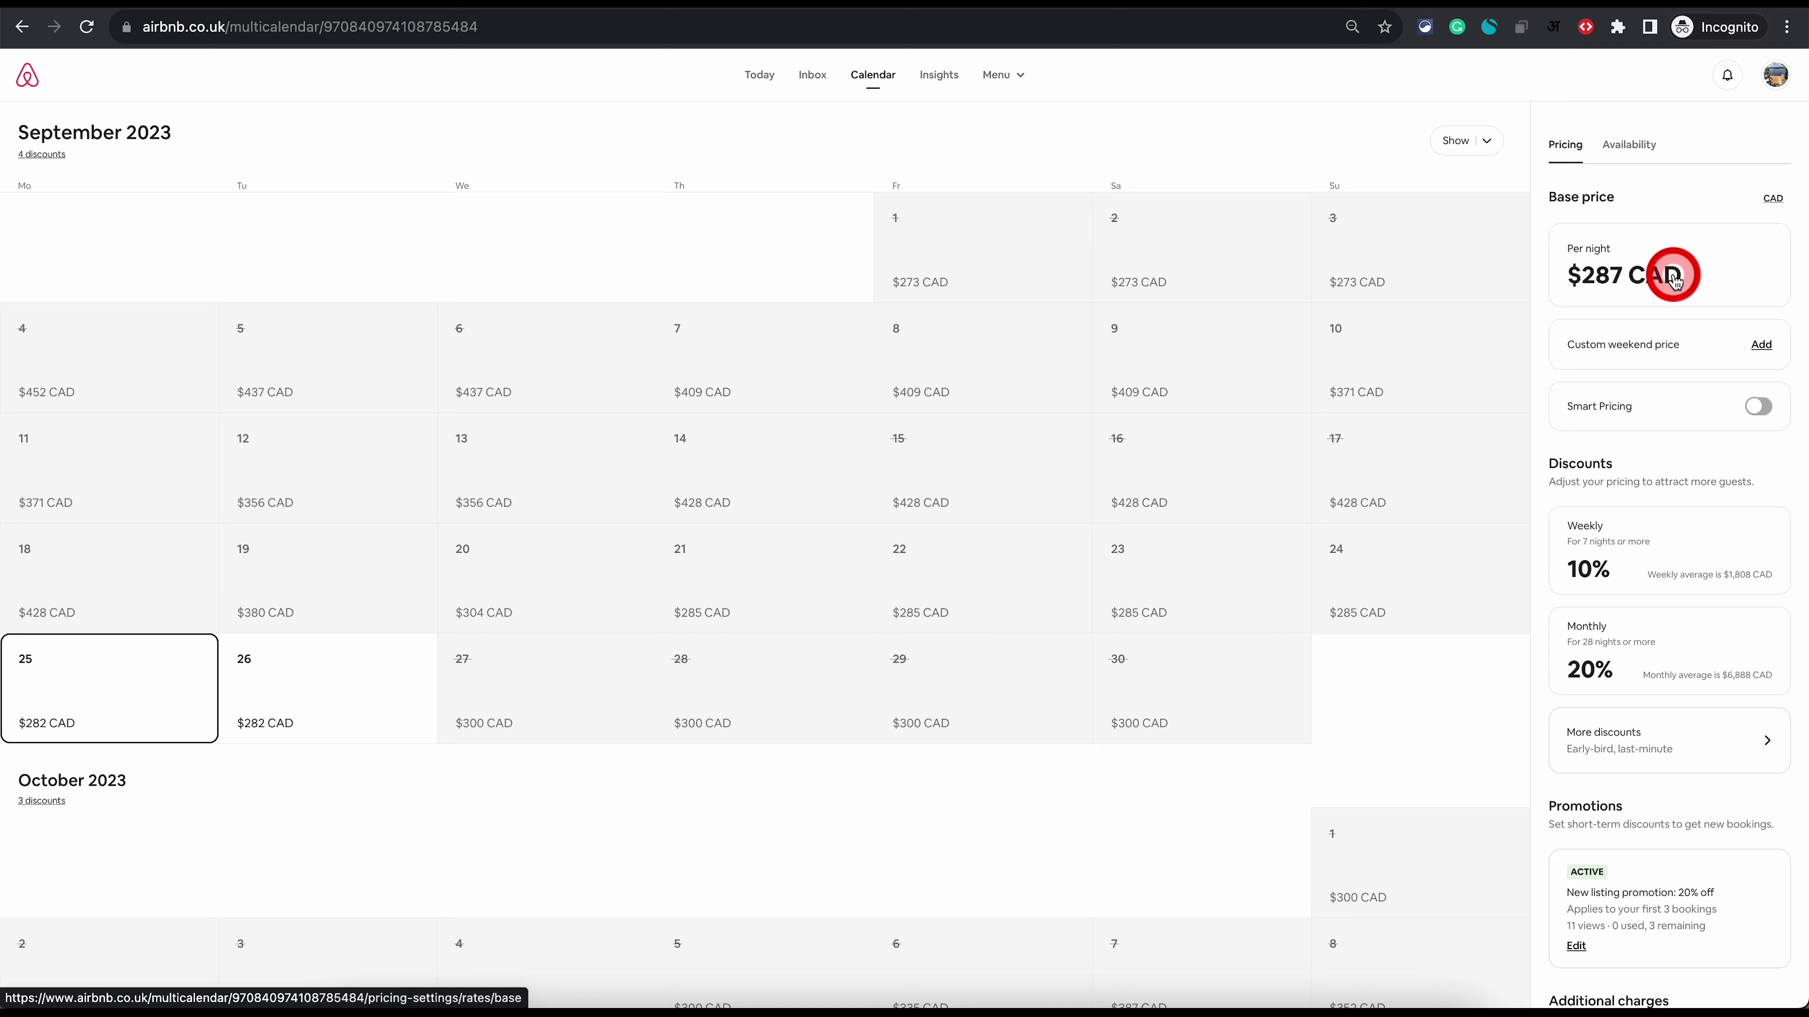
pyautogui.click(1763, 345)
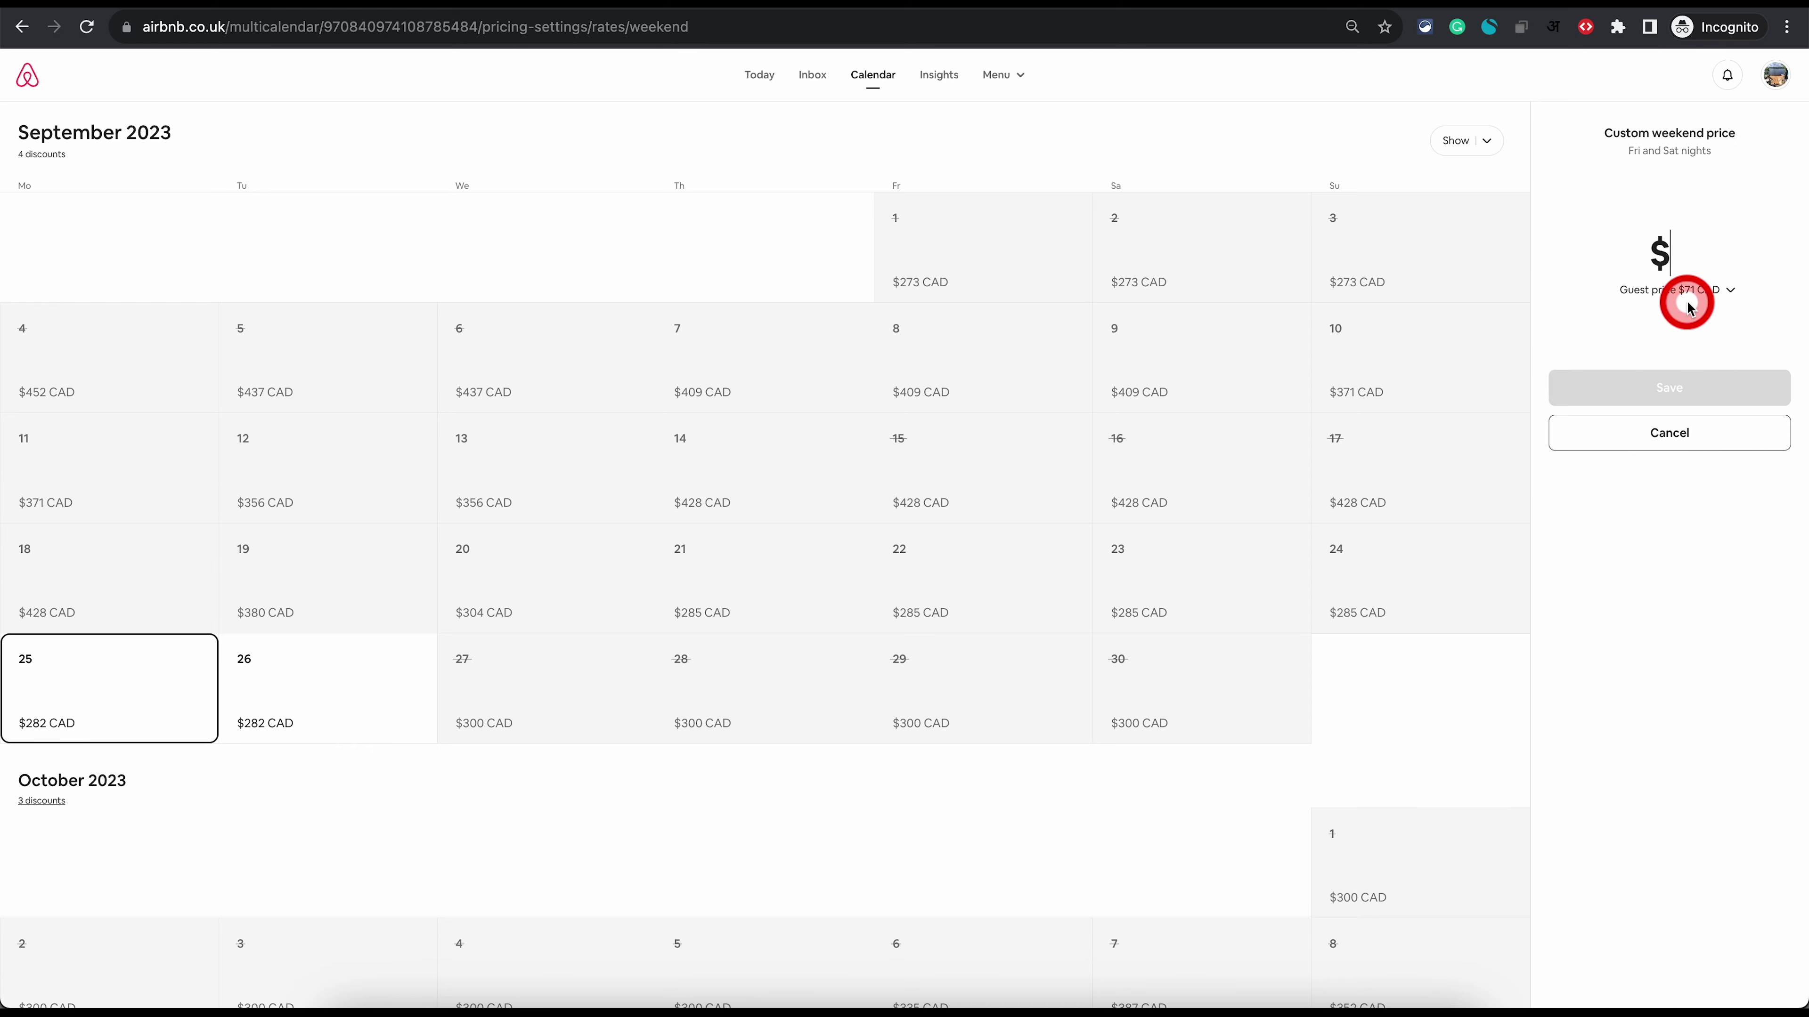
pyautogui.write('400')
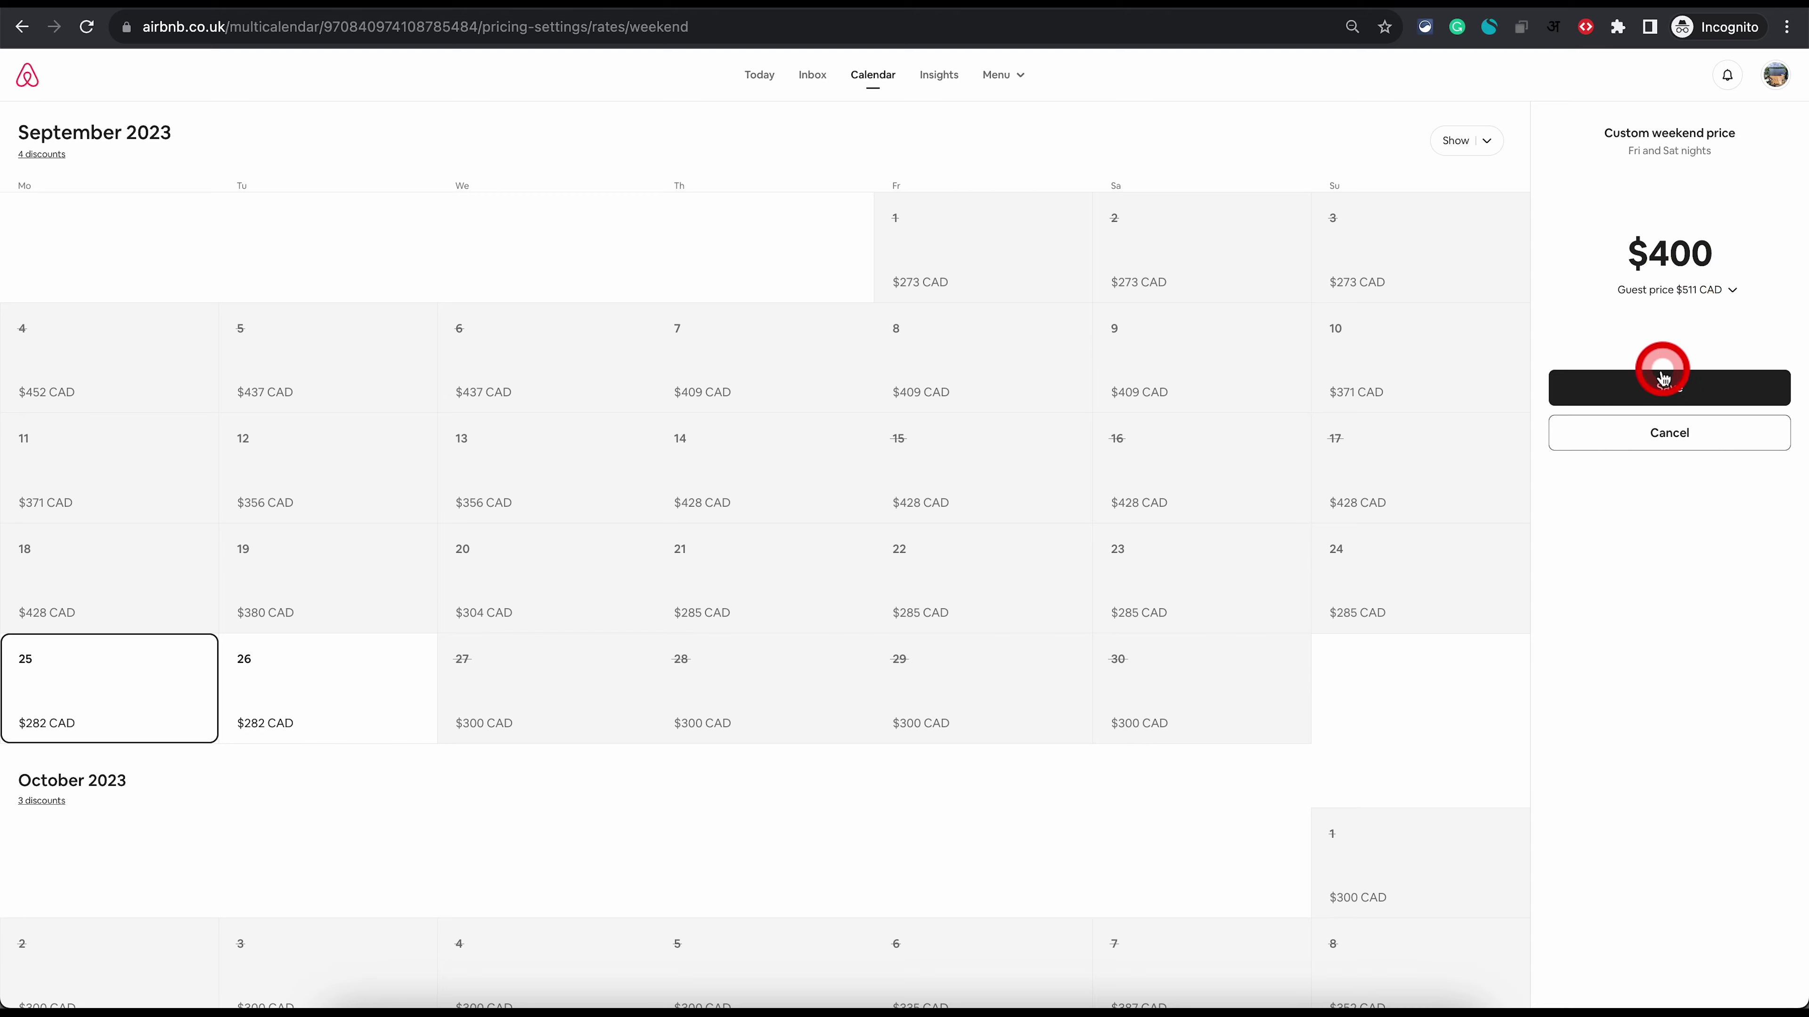
pyautogui.click(1660, 381)
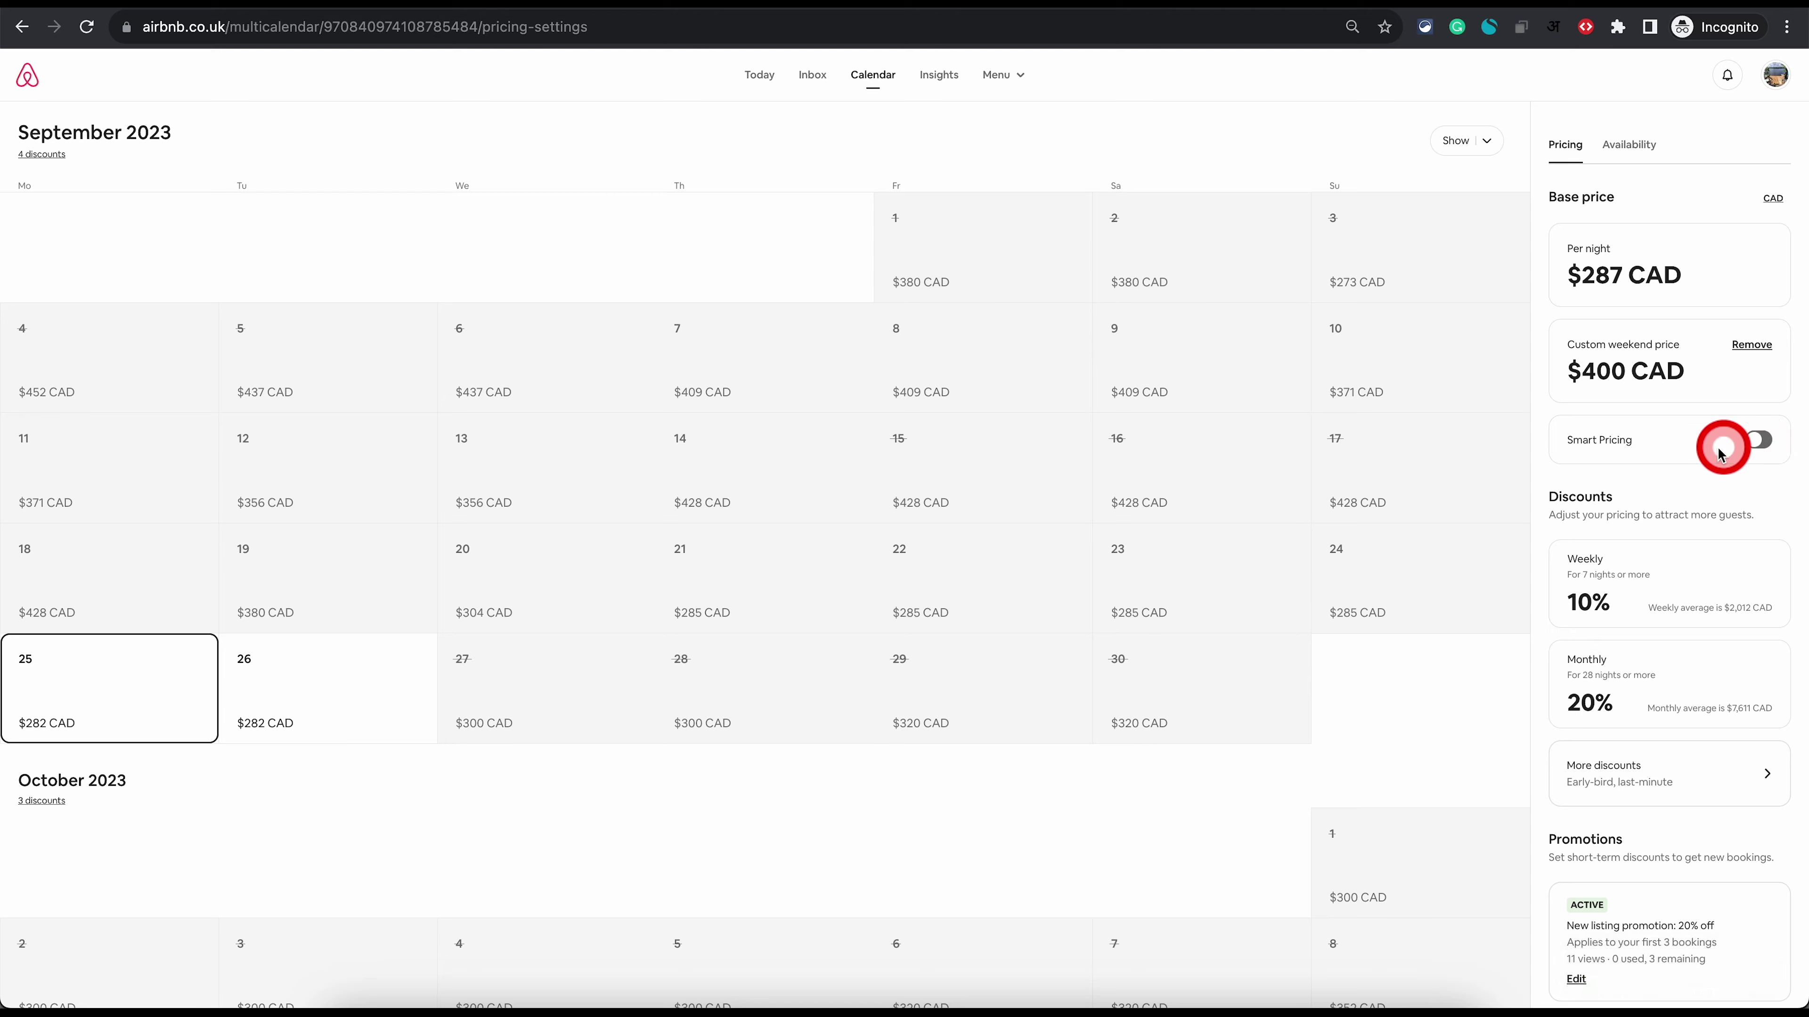
pyautogui.scroll(-3, 1649, 455)
pyautogui.scroll(-1, 1652, 462)
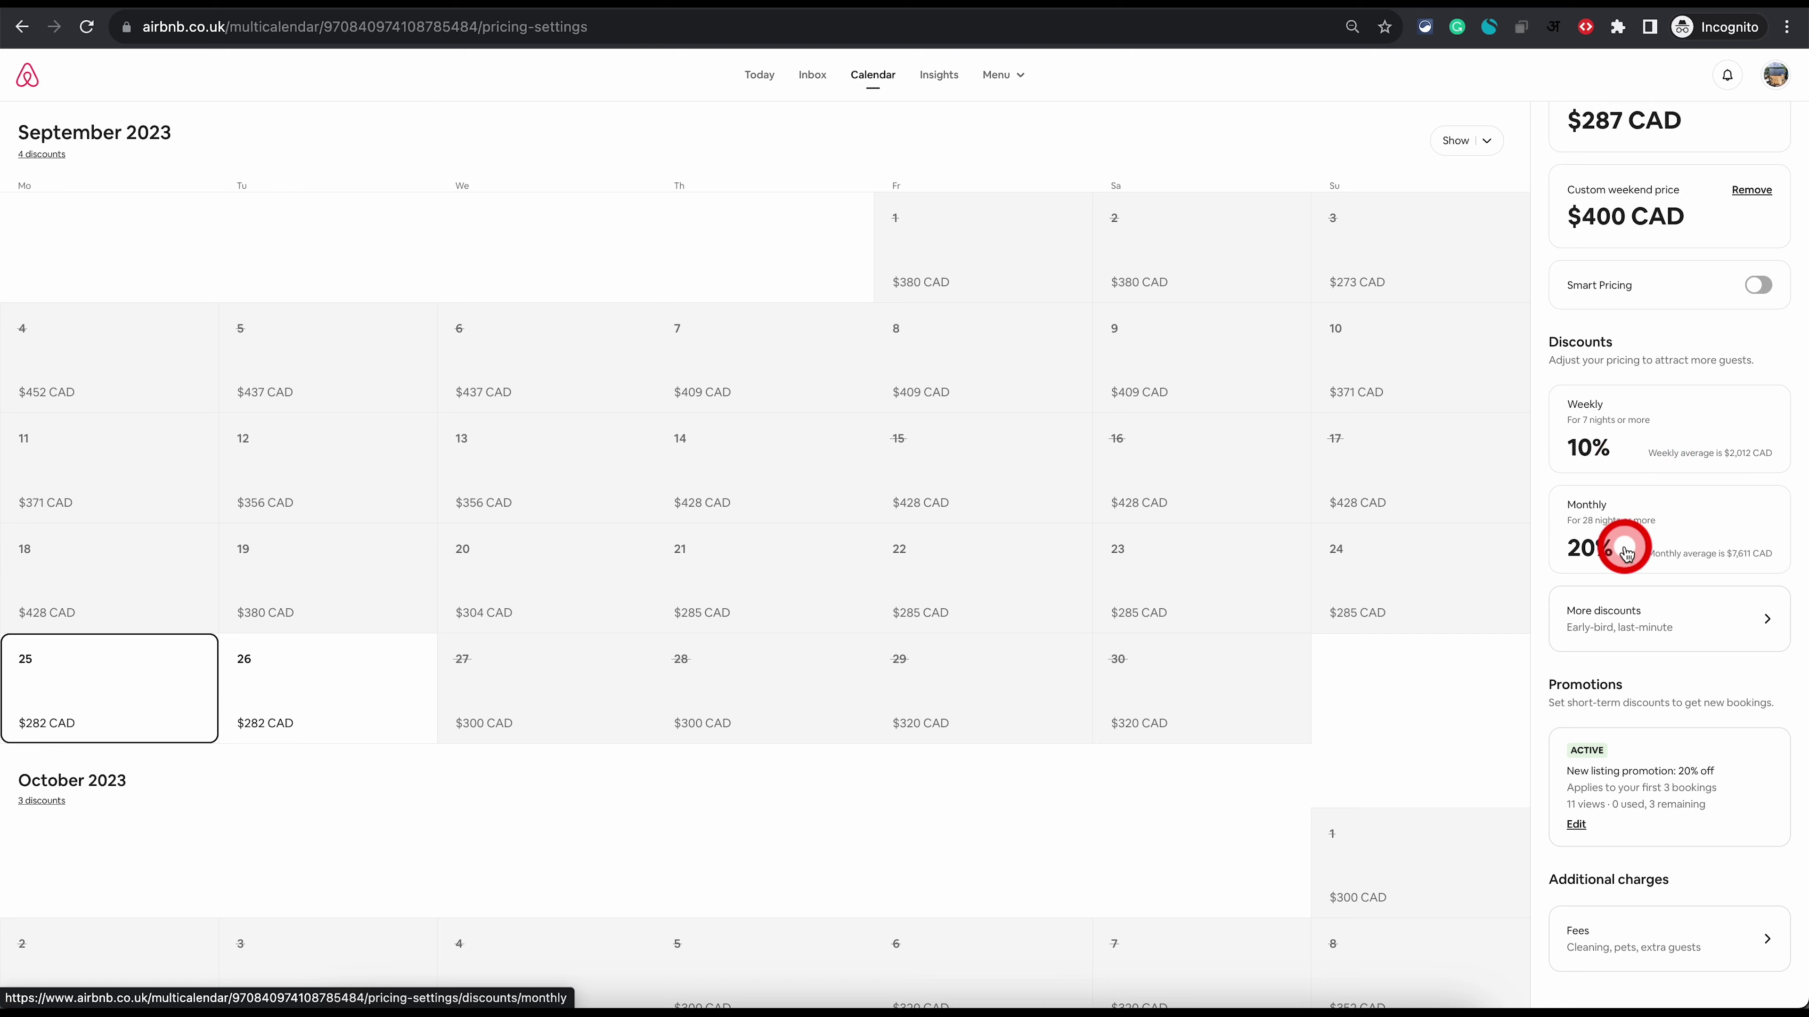
pyautogui.click(1621, 445)
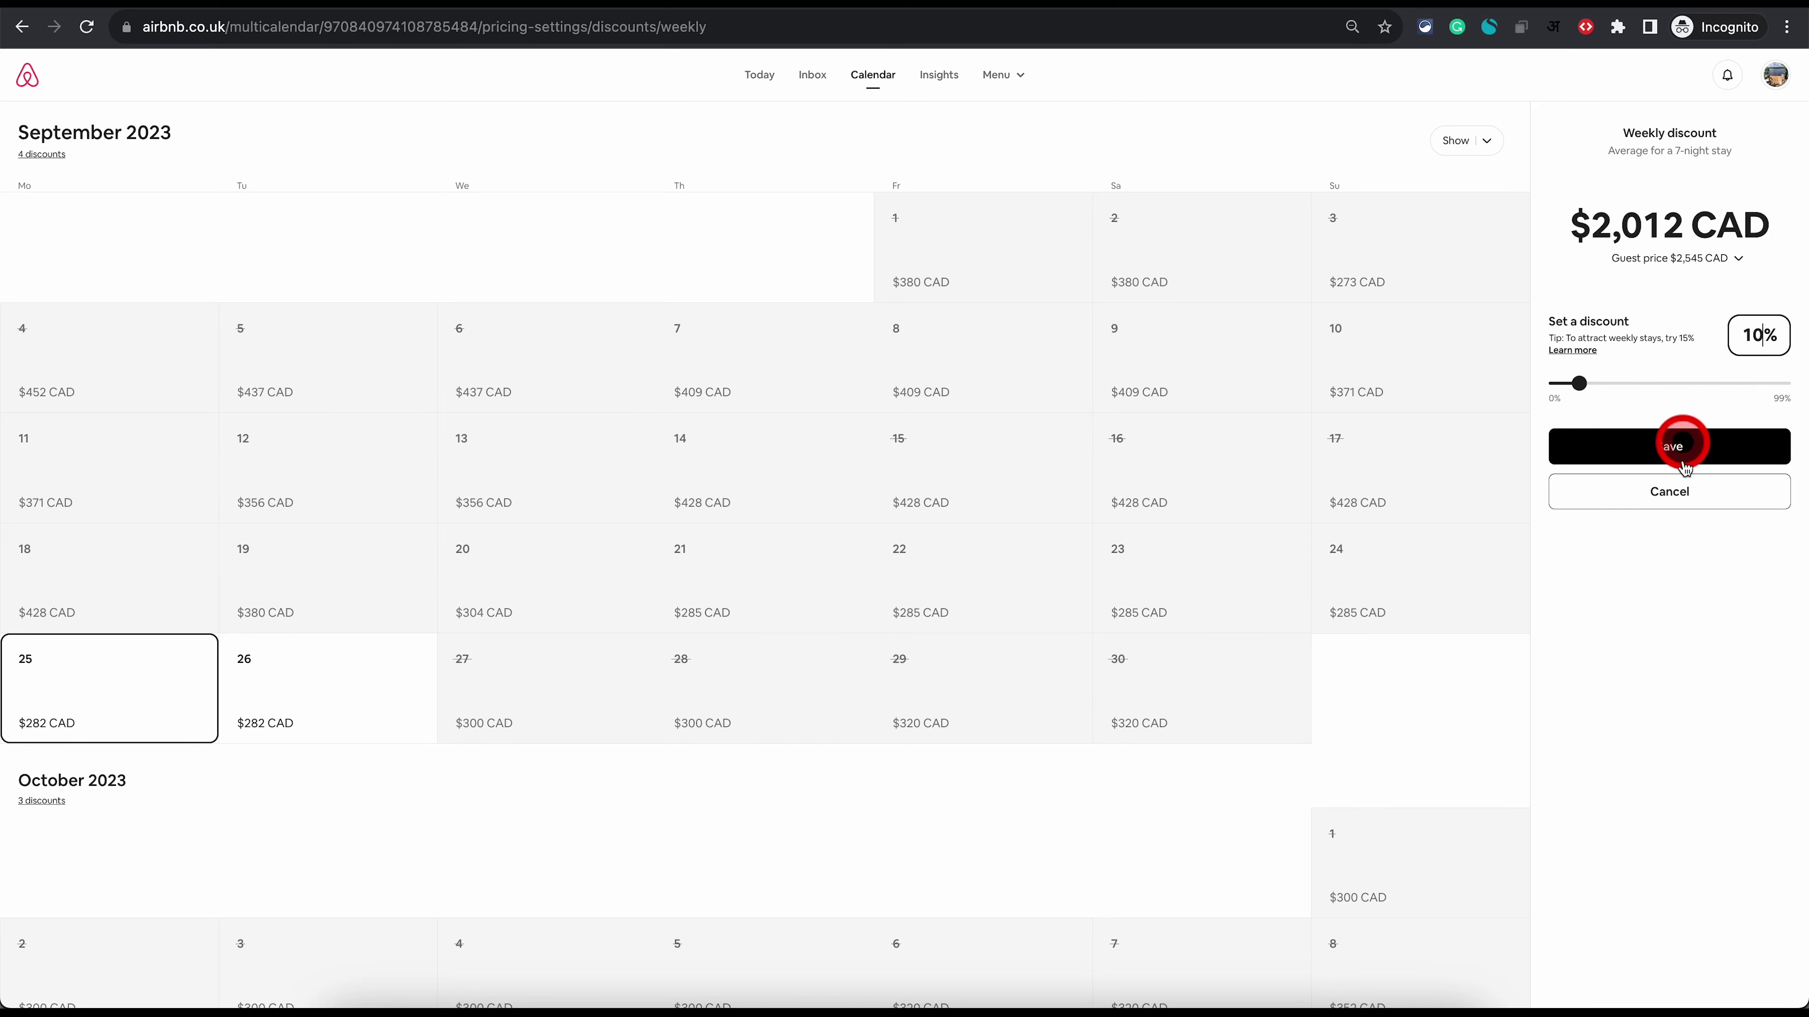
pyautogui.click(1649, 492)
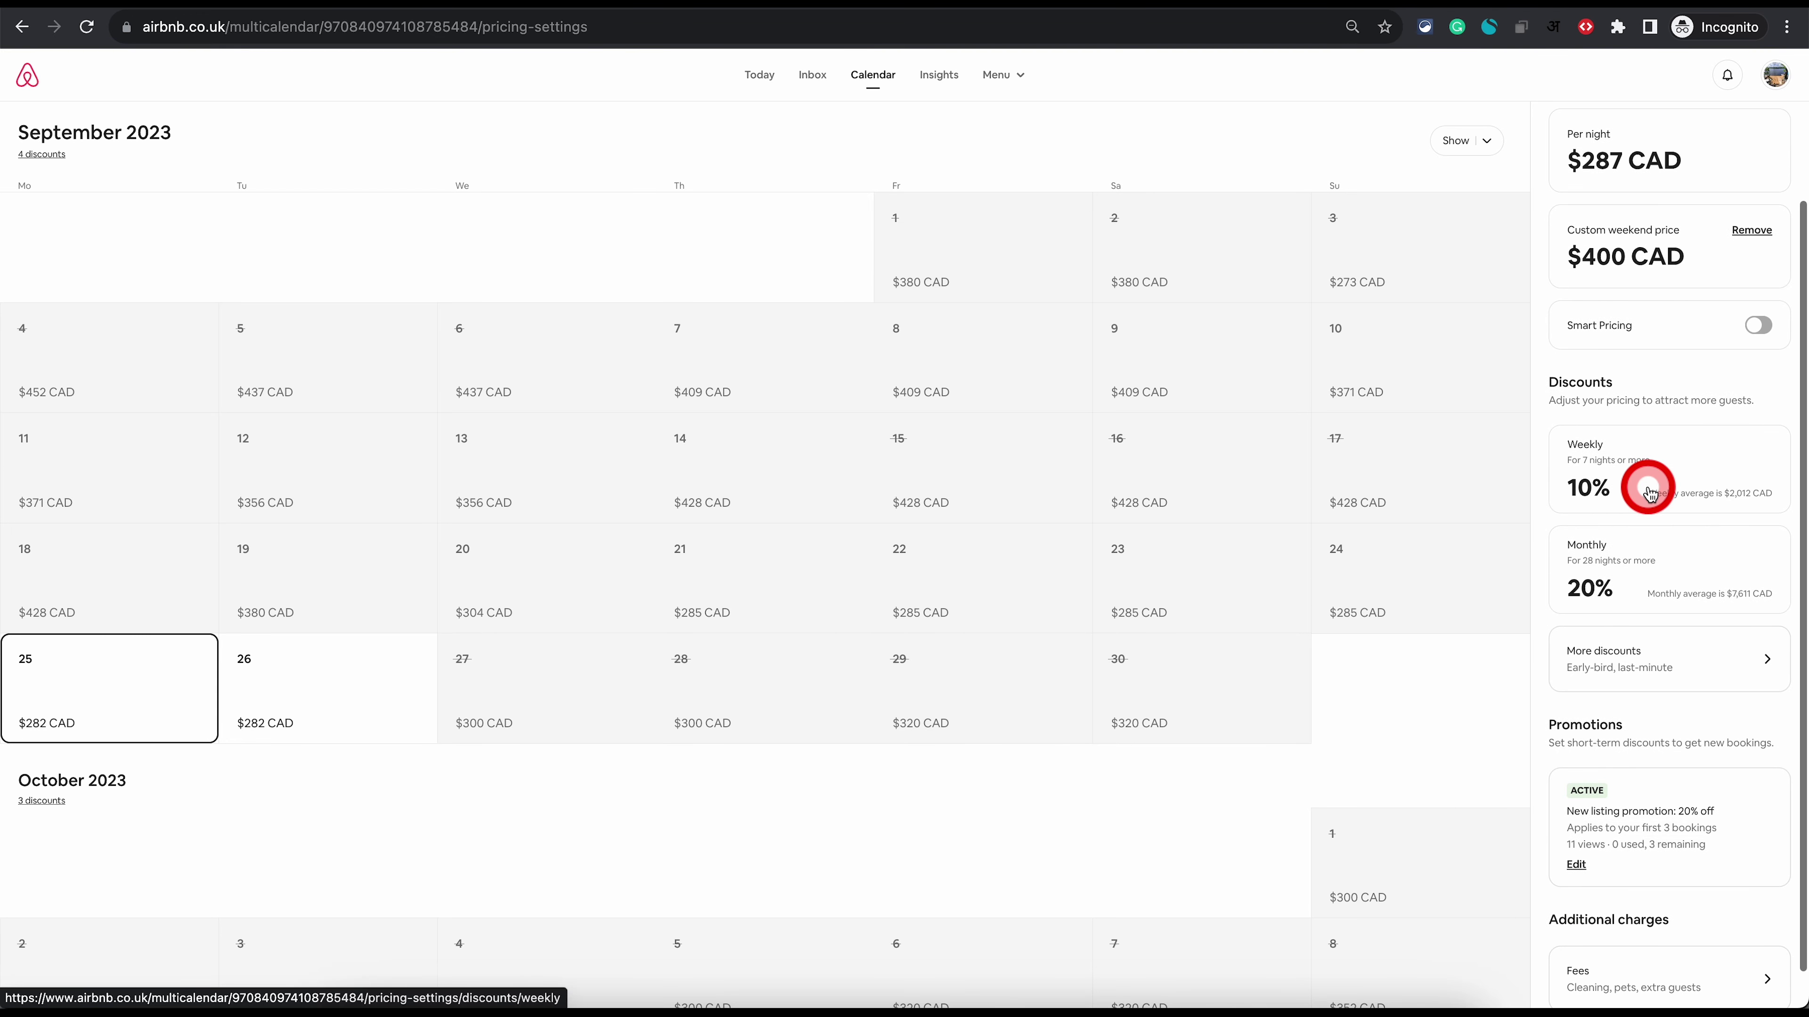
pyautogui.click(1622, 629)
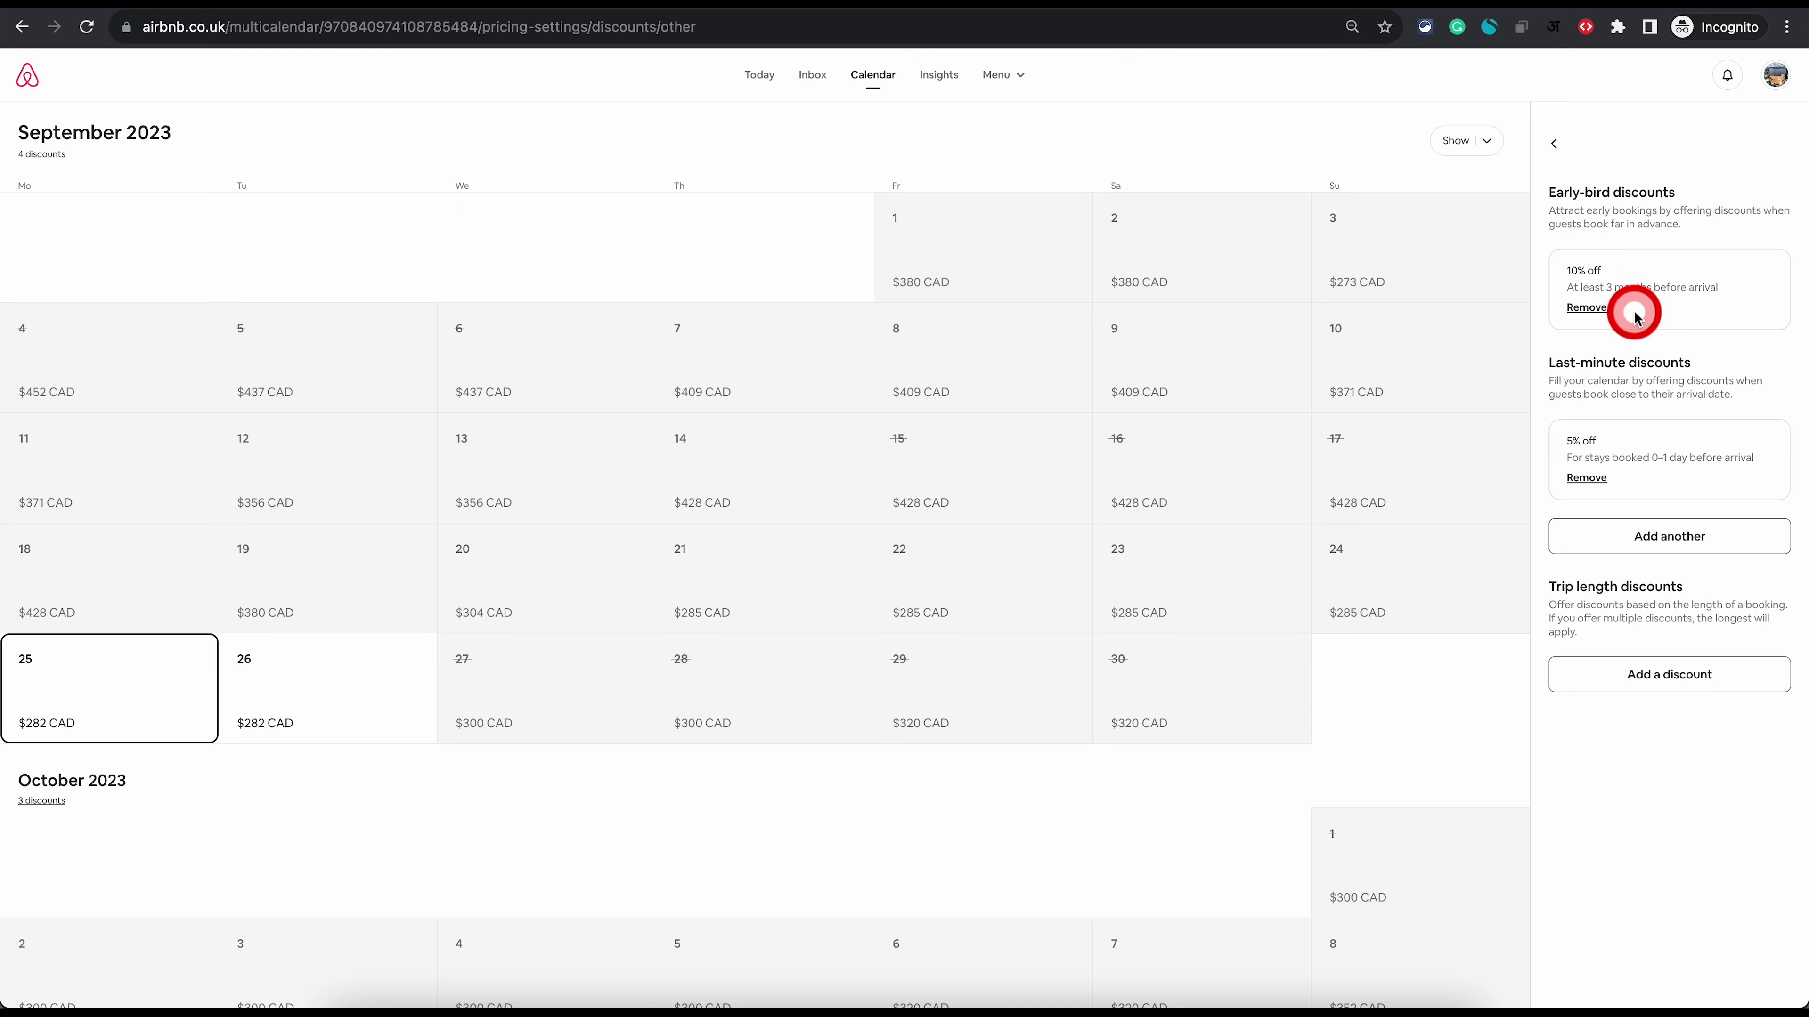
pyautogui.click(1556, 146)
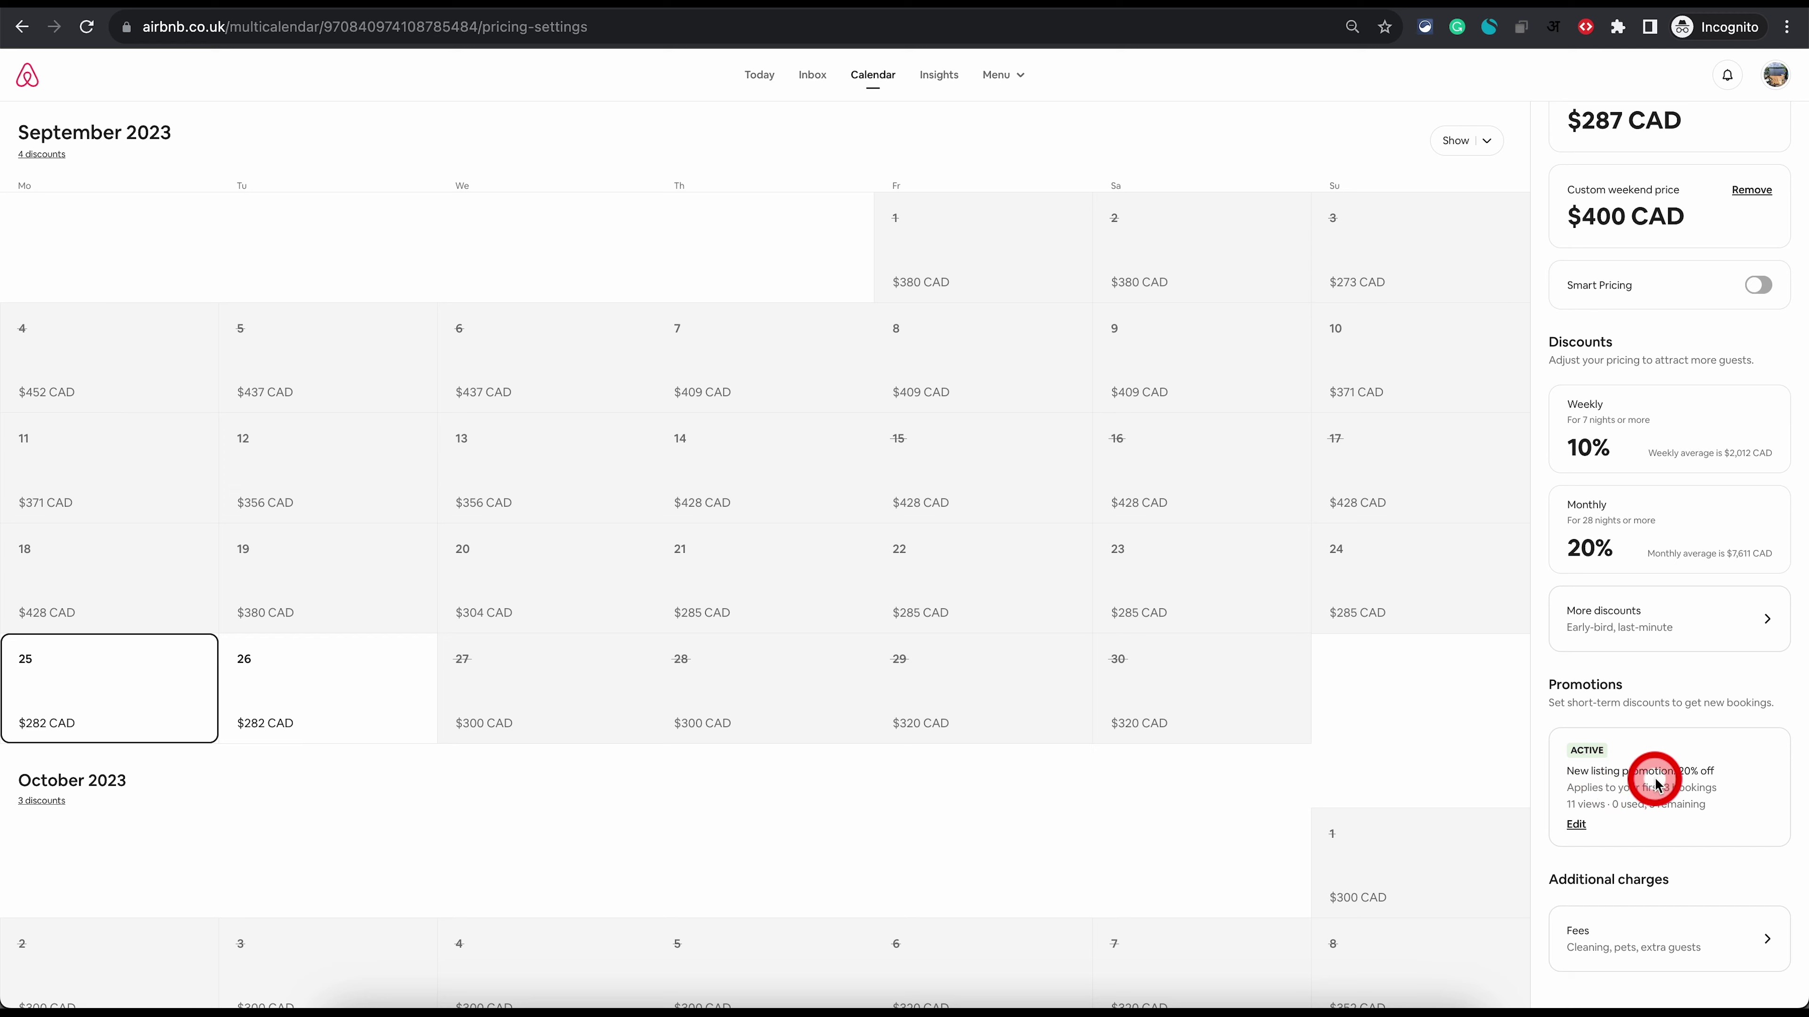
# Step: Glance at the new listing promotion, then open the Fees card showing the $250 cleaning fee
pyautogui.click(1576, 825)
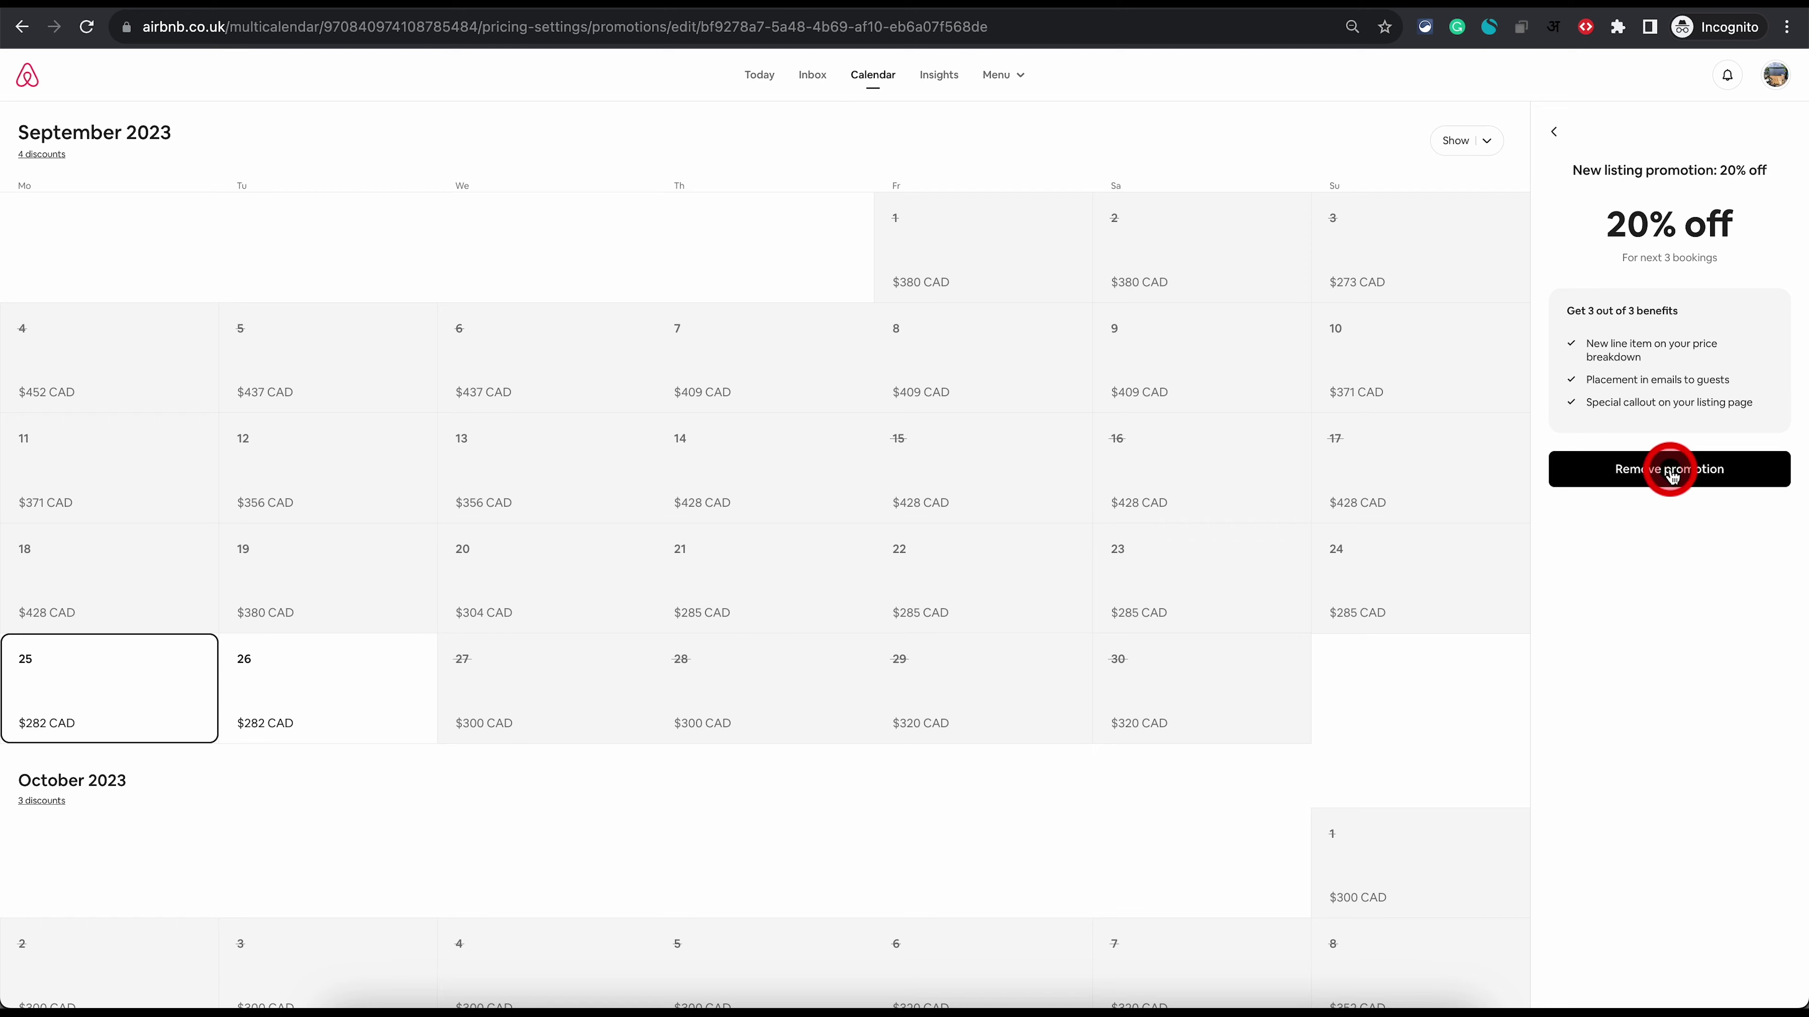
pyautogui.click(1553, 131)
pyautogui.scroll(-2, 1606, 466)
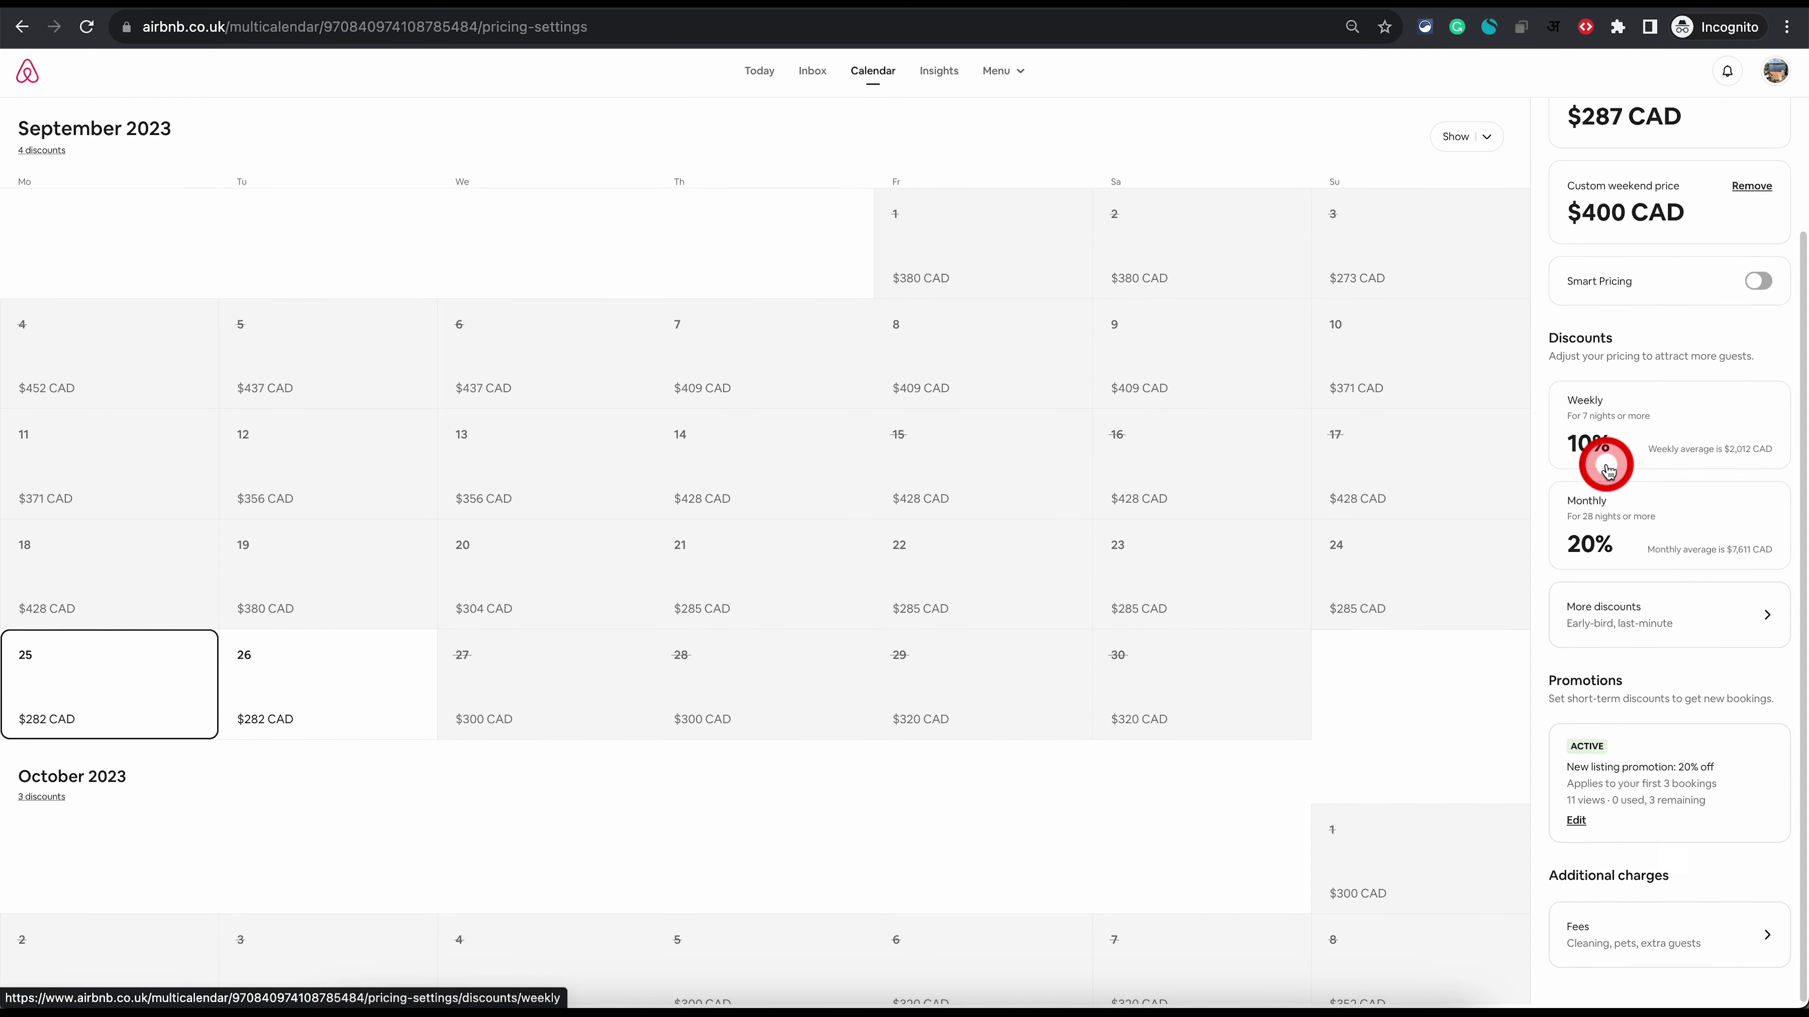
pyautogui.click(1638, 921)
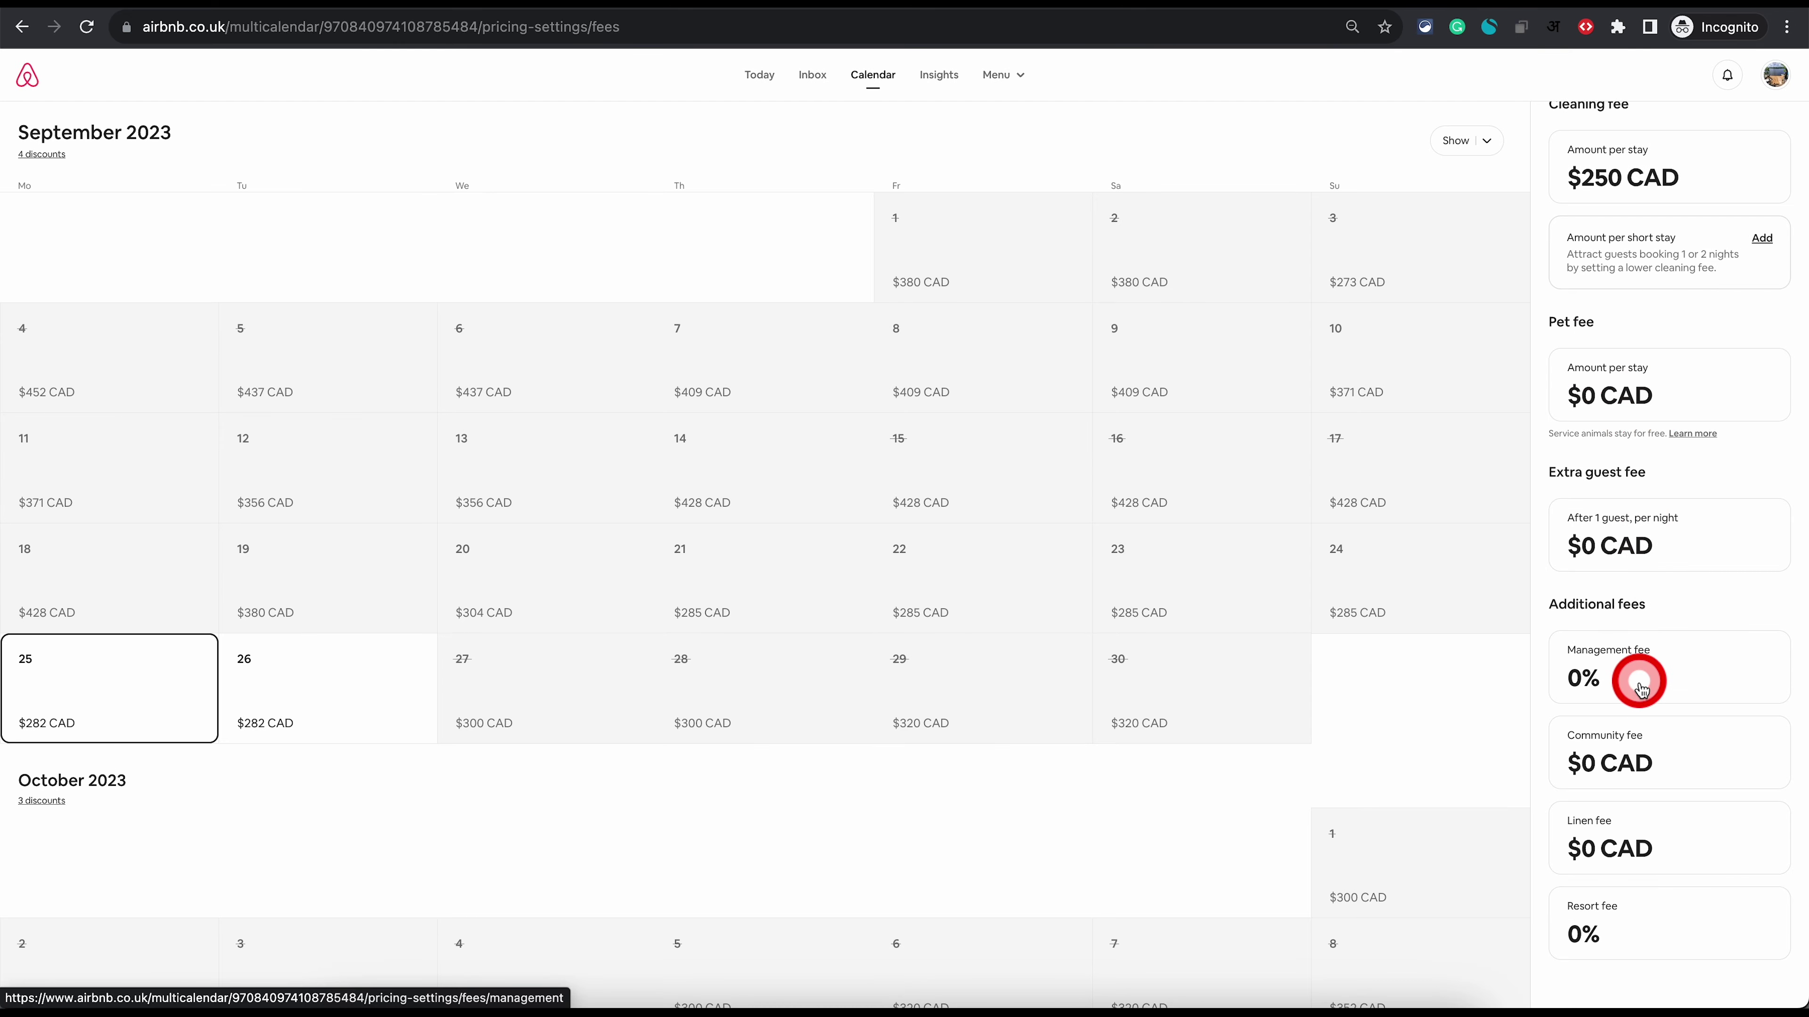
# Step: Leave the Fees panel and switch to Availability, showing 2 to 365 night trips
pyautogui.scroll(-1, 1640, 691)
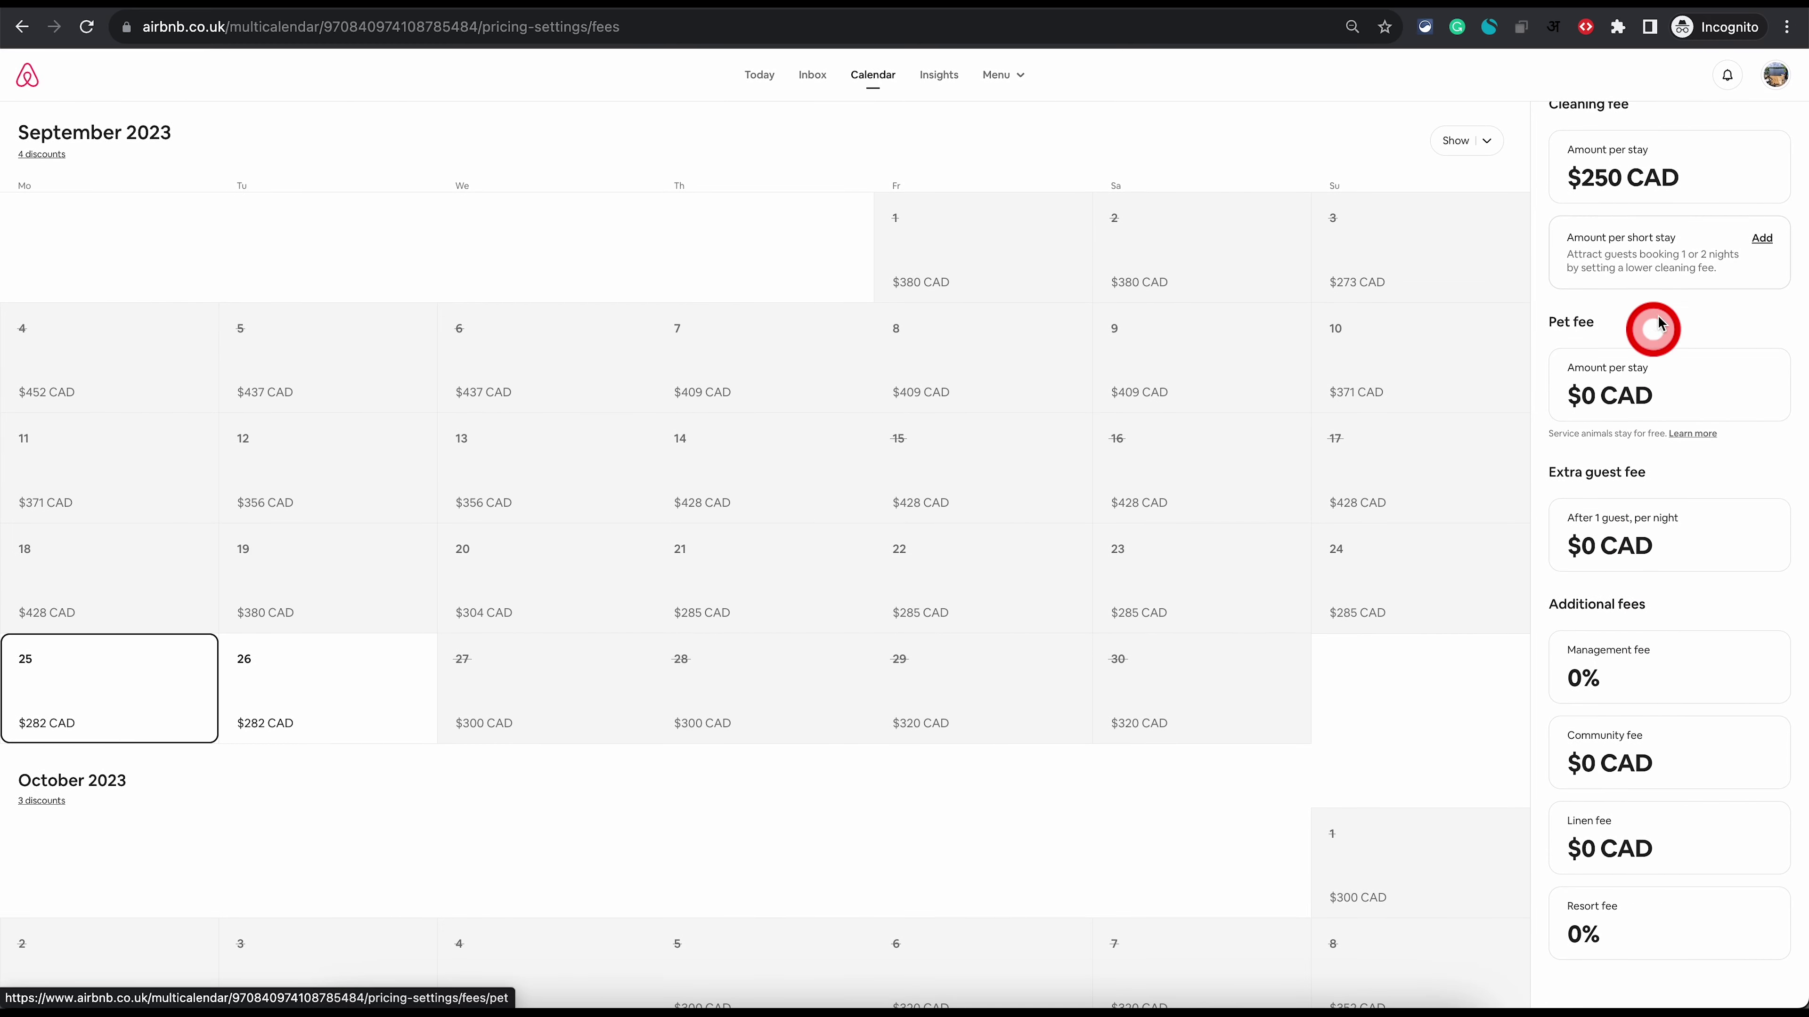
pyautogui.scroll(2, 1659, 311)
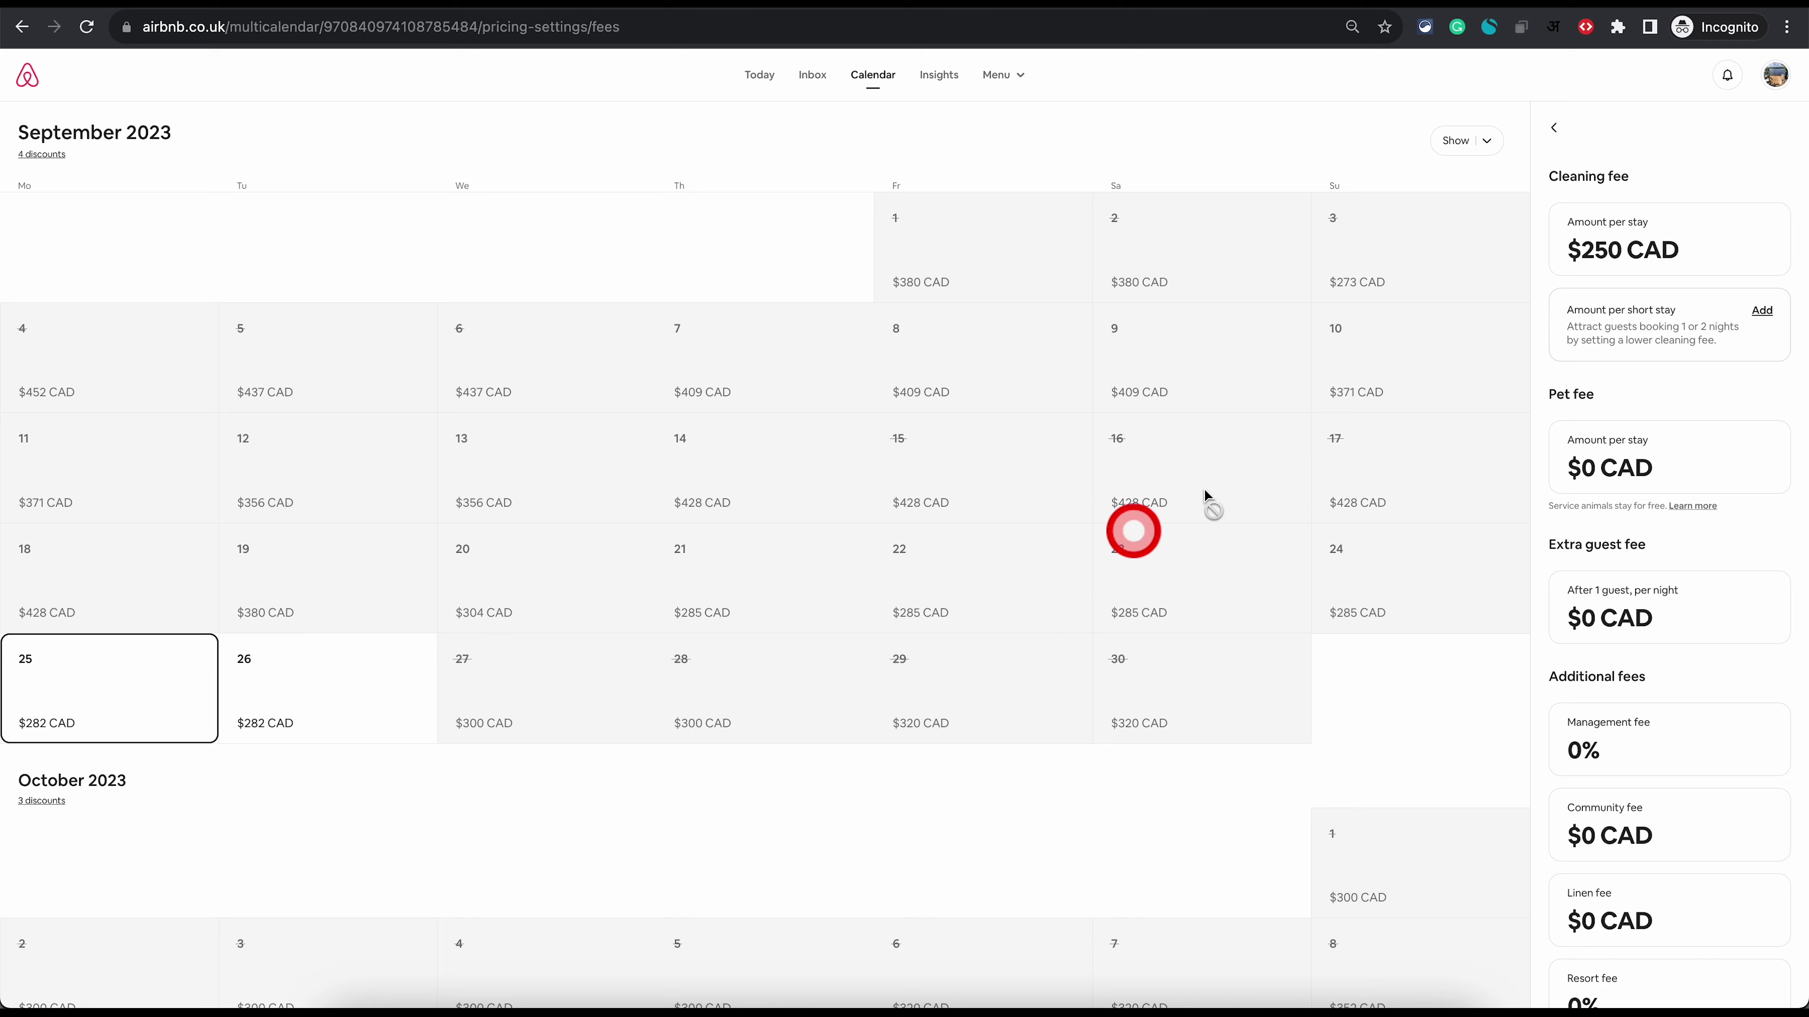
pyautogui.click(1555, 134)
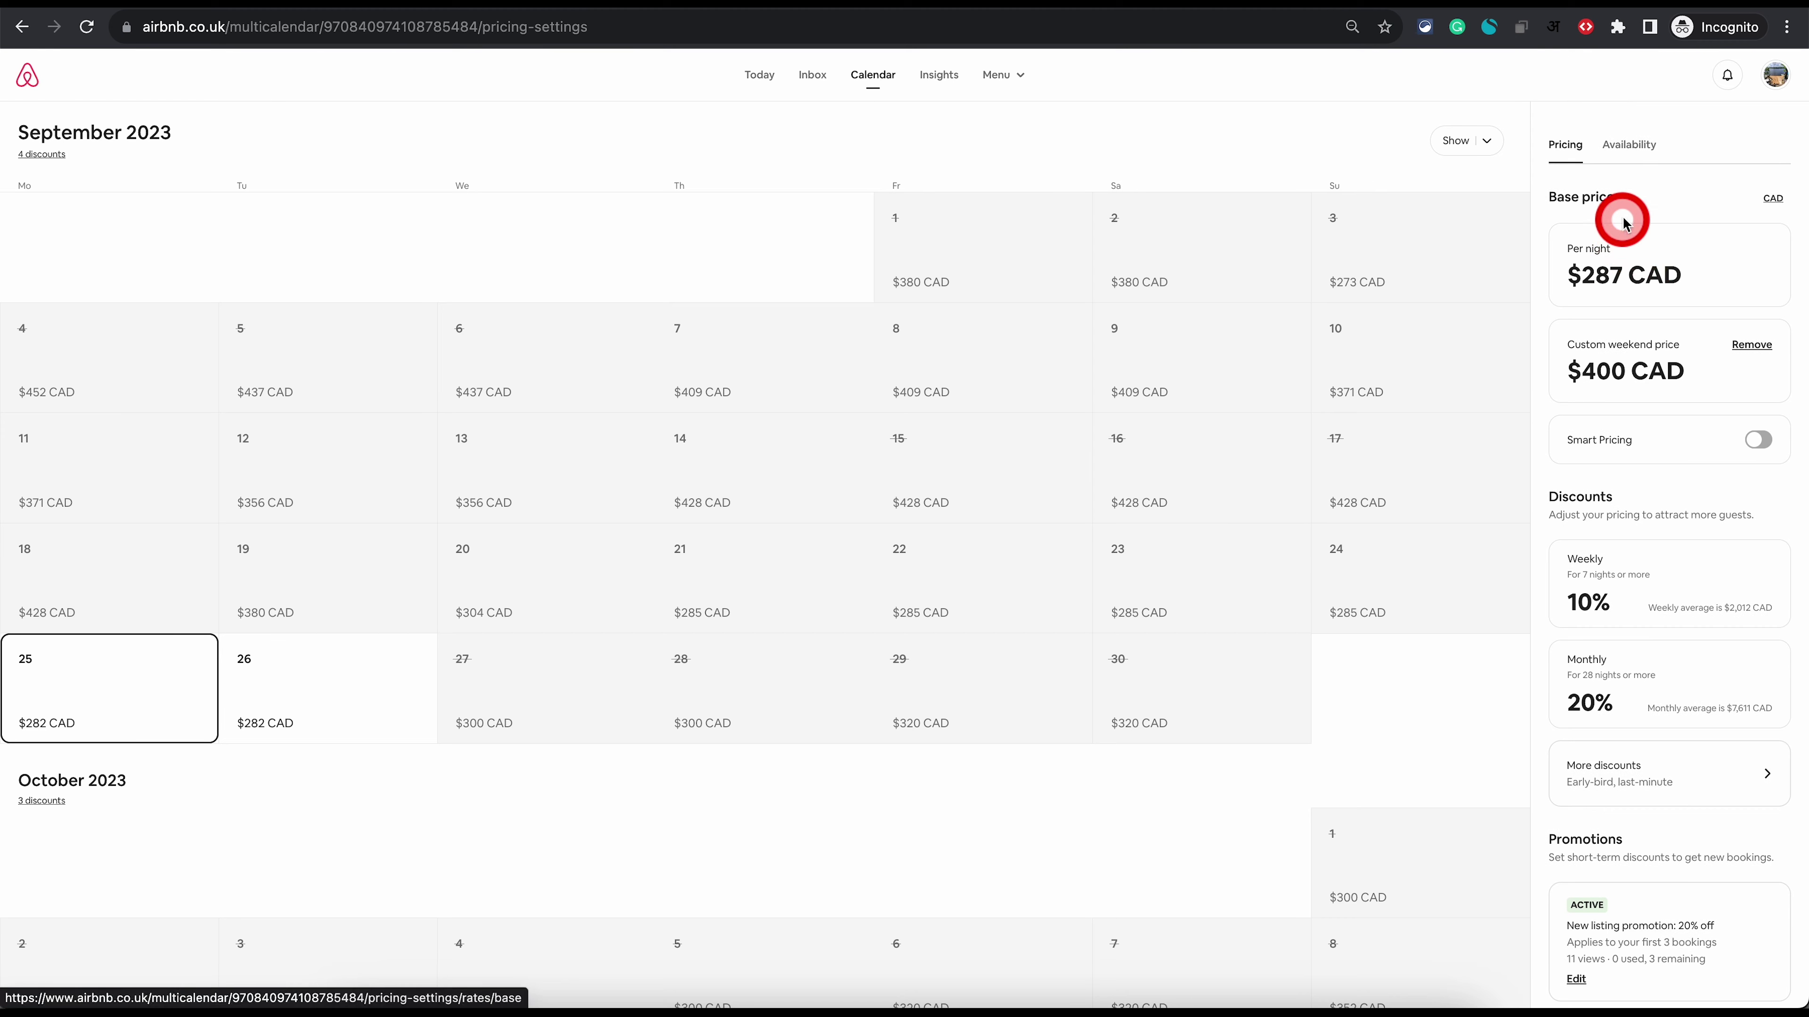
pyautogui.click(1633, 150)
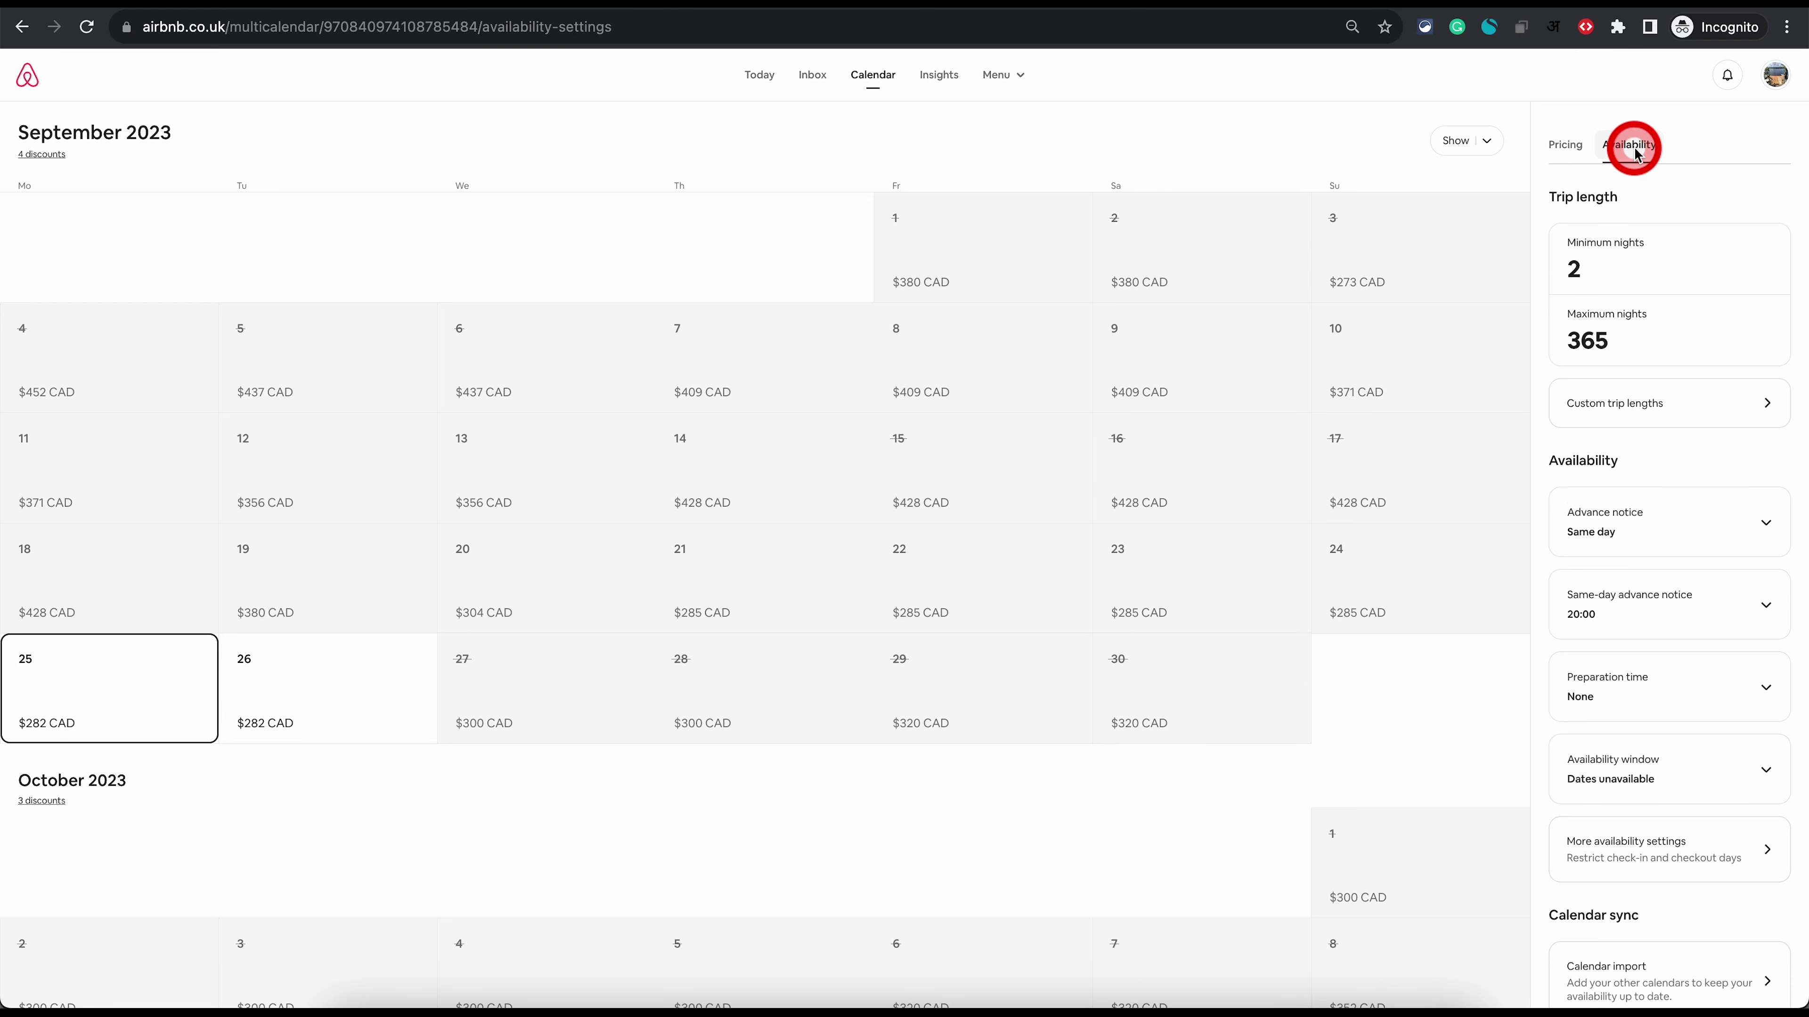
pyautogui.click(1625, 269)
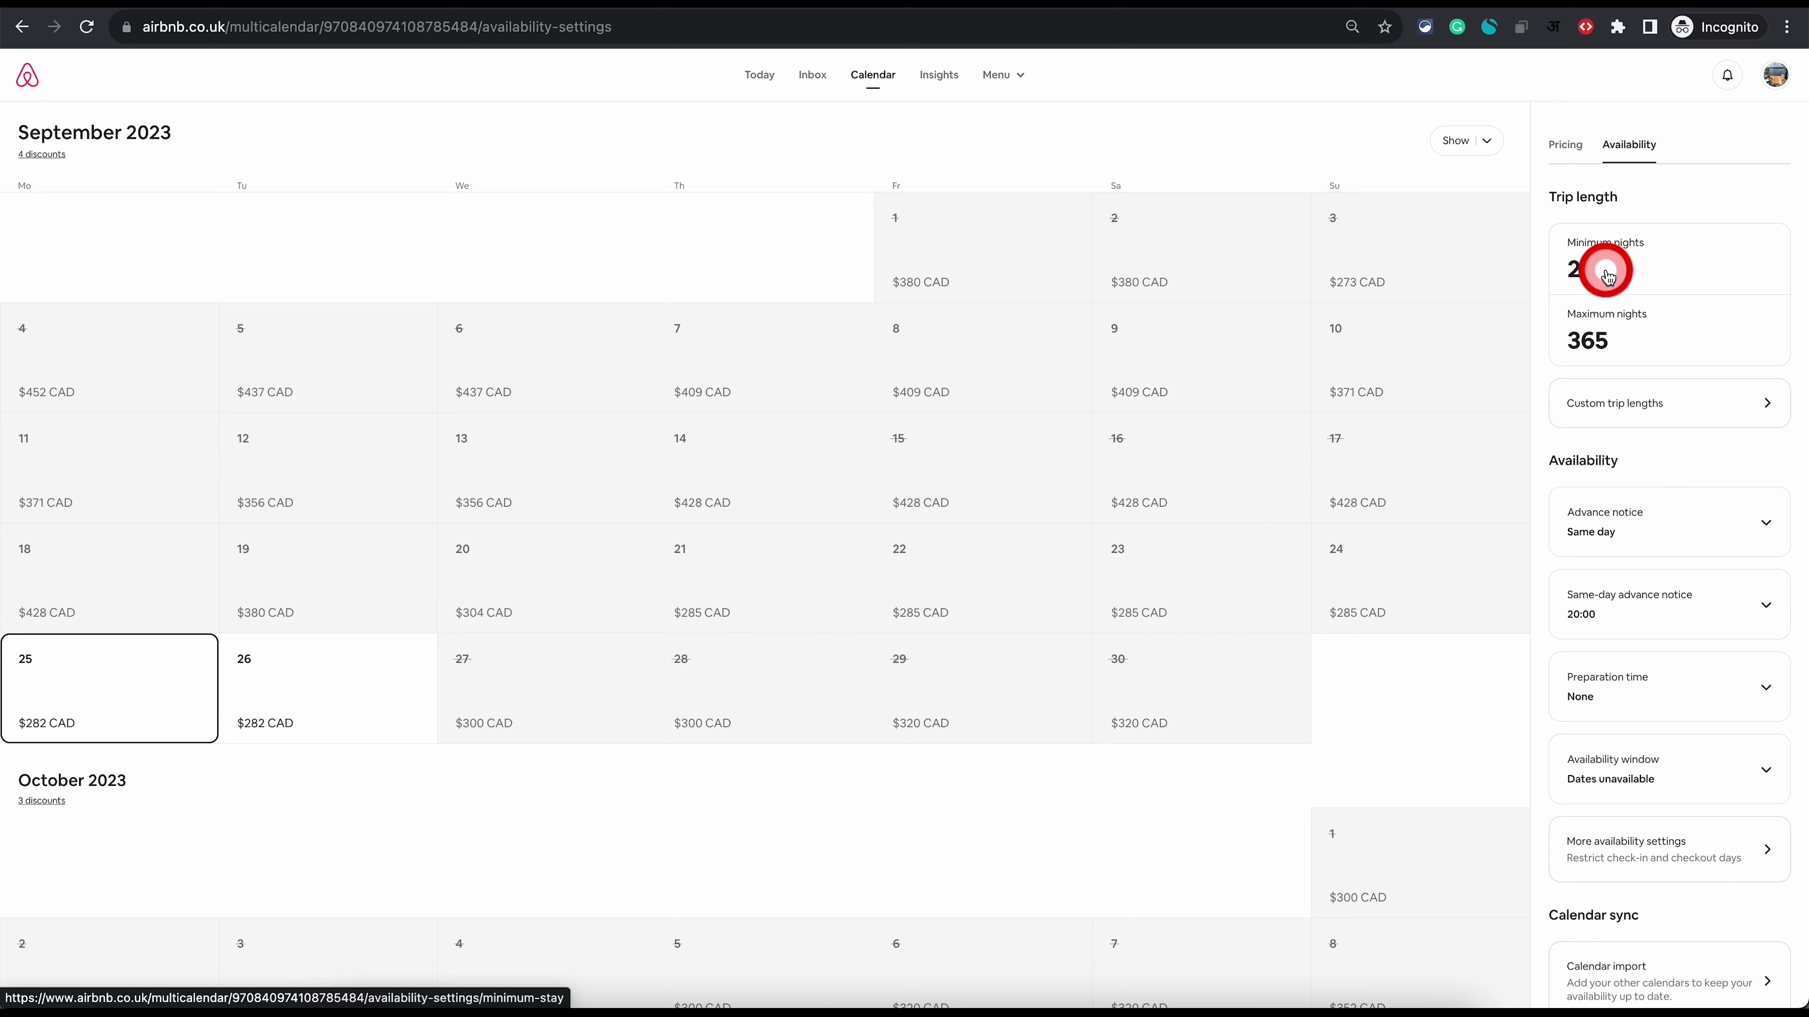
pyautogui.click(1613, 335)
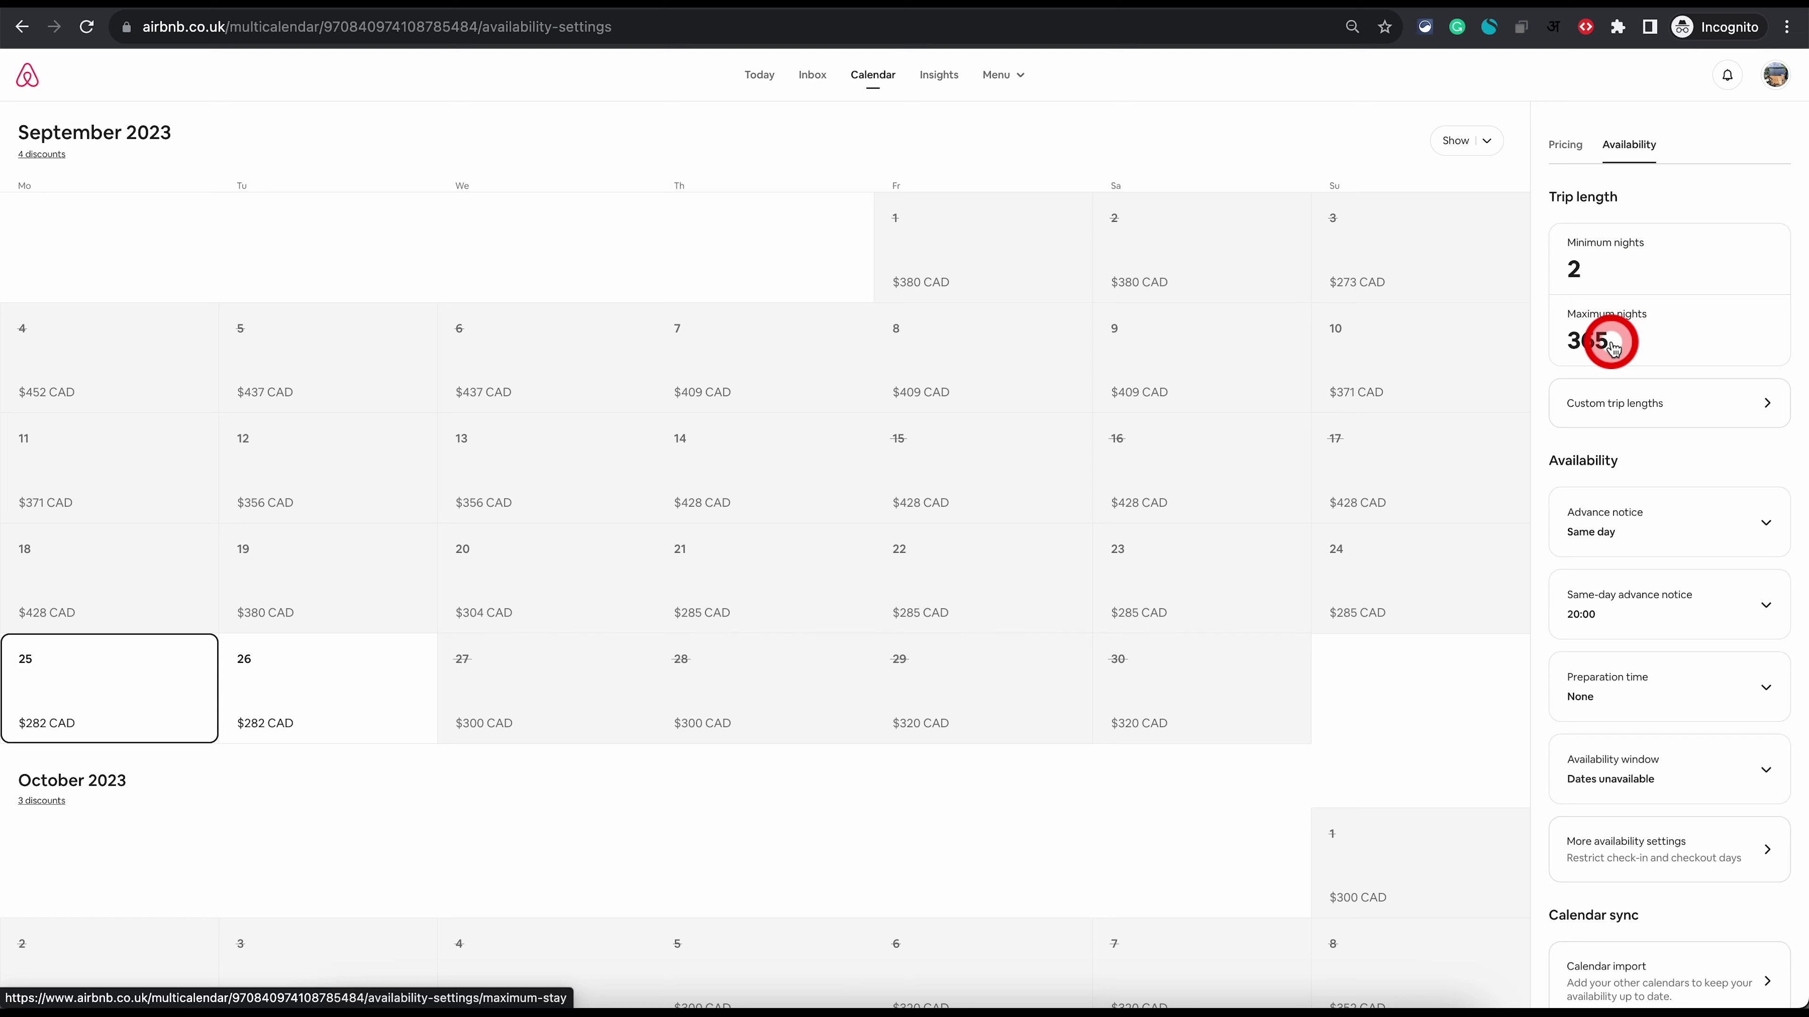
pyautogui.click(1611, 412)
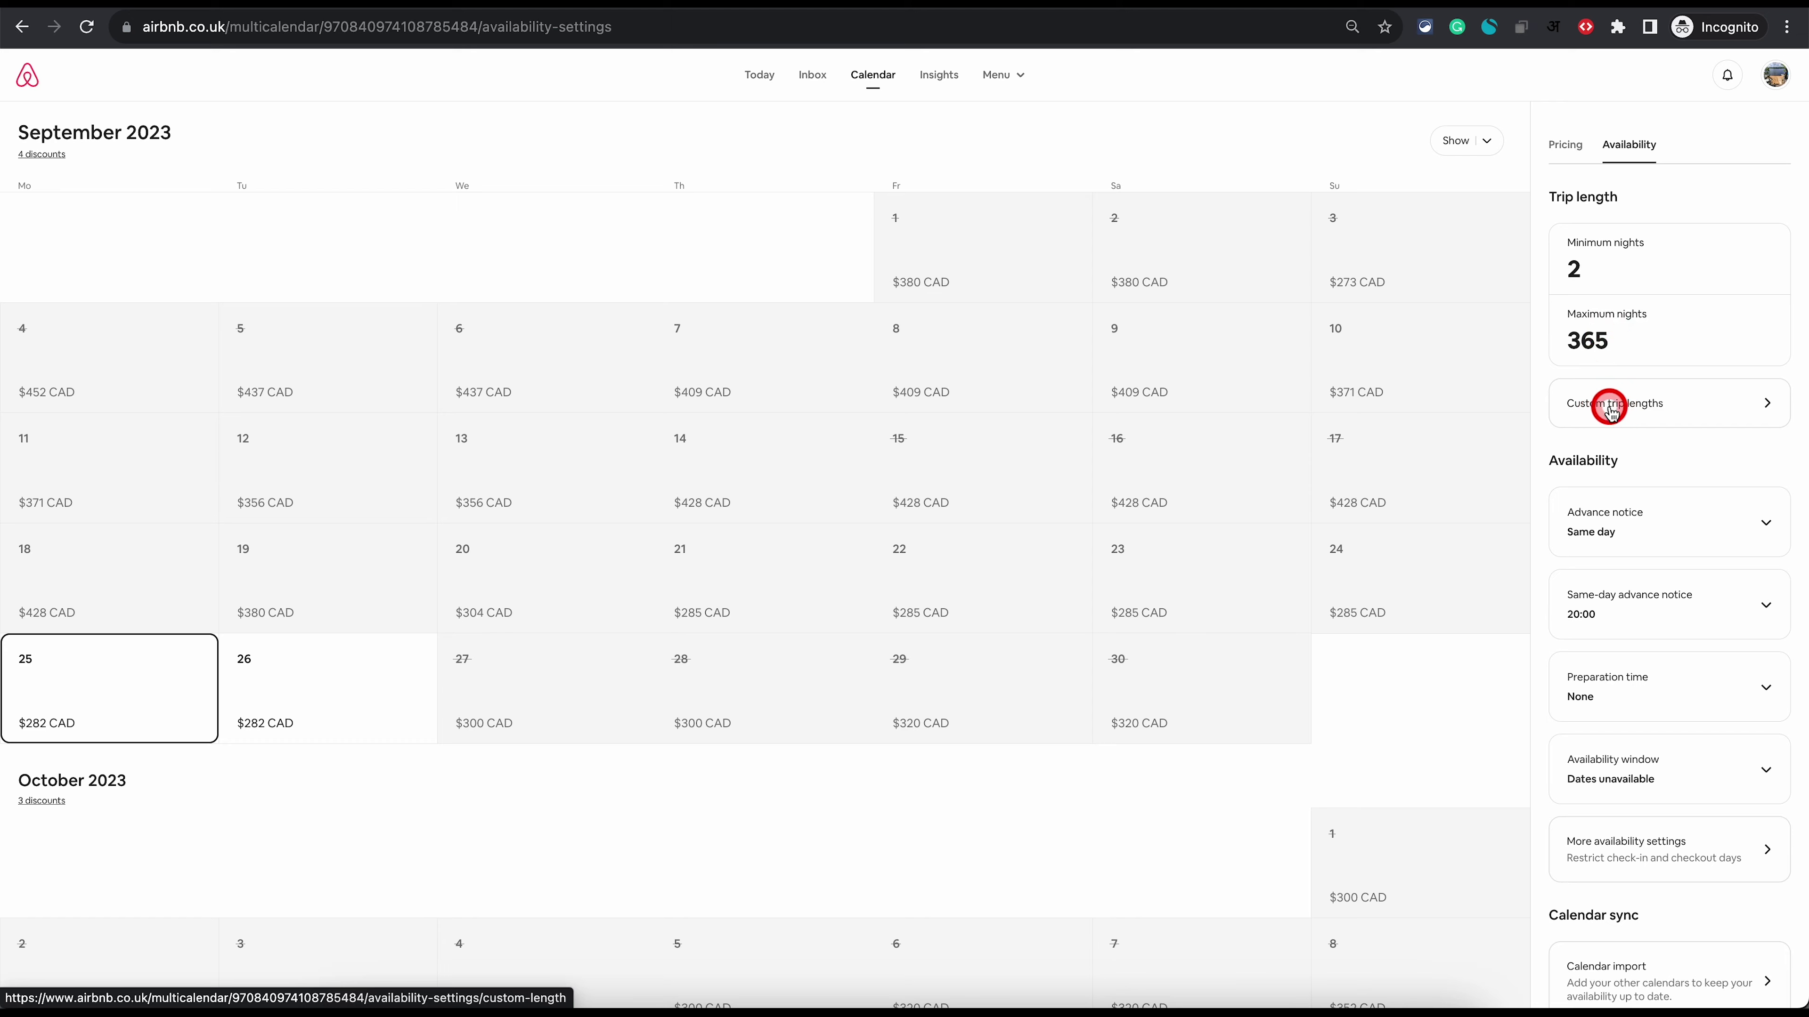
pyautogui.click(1556, 145)
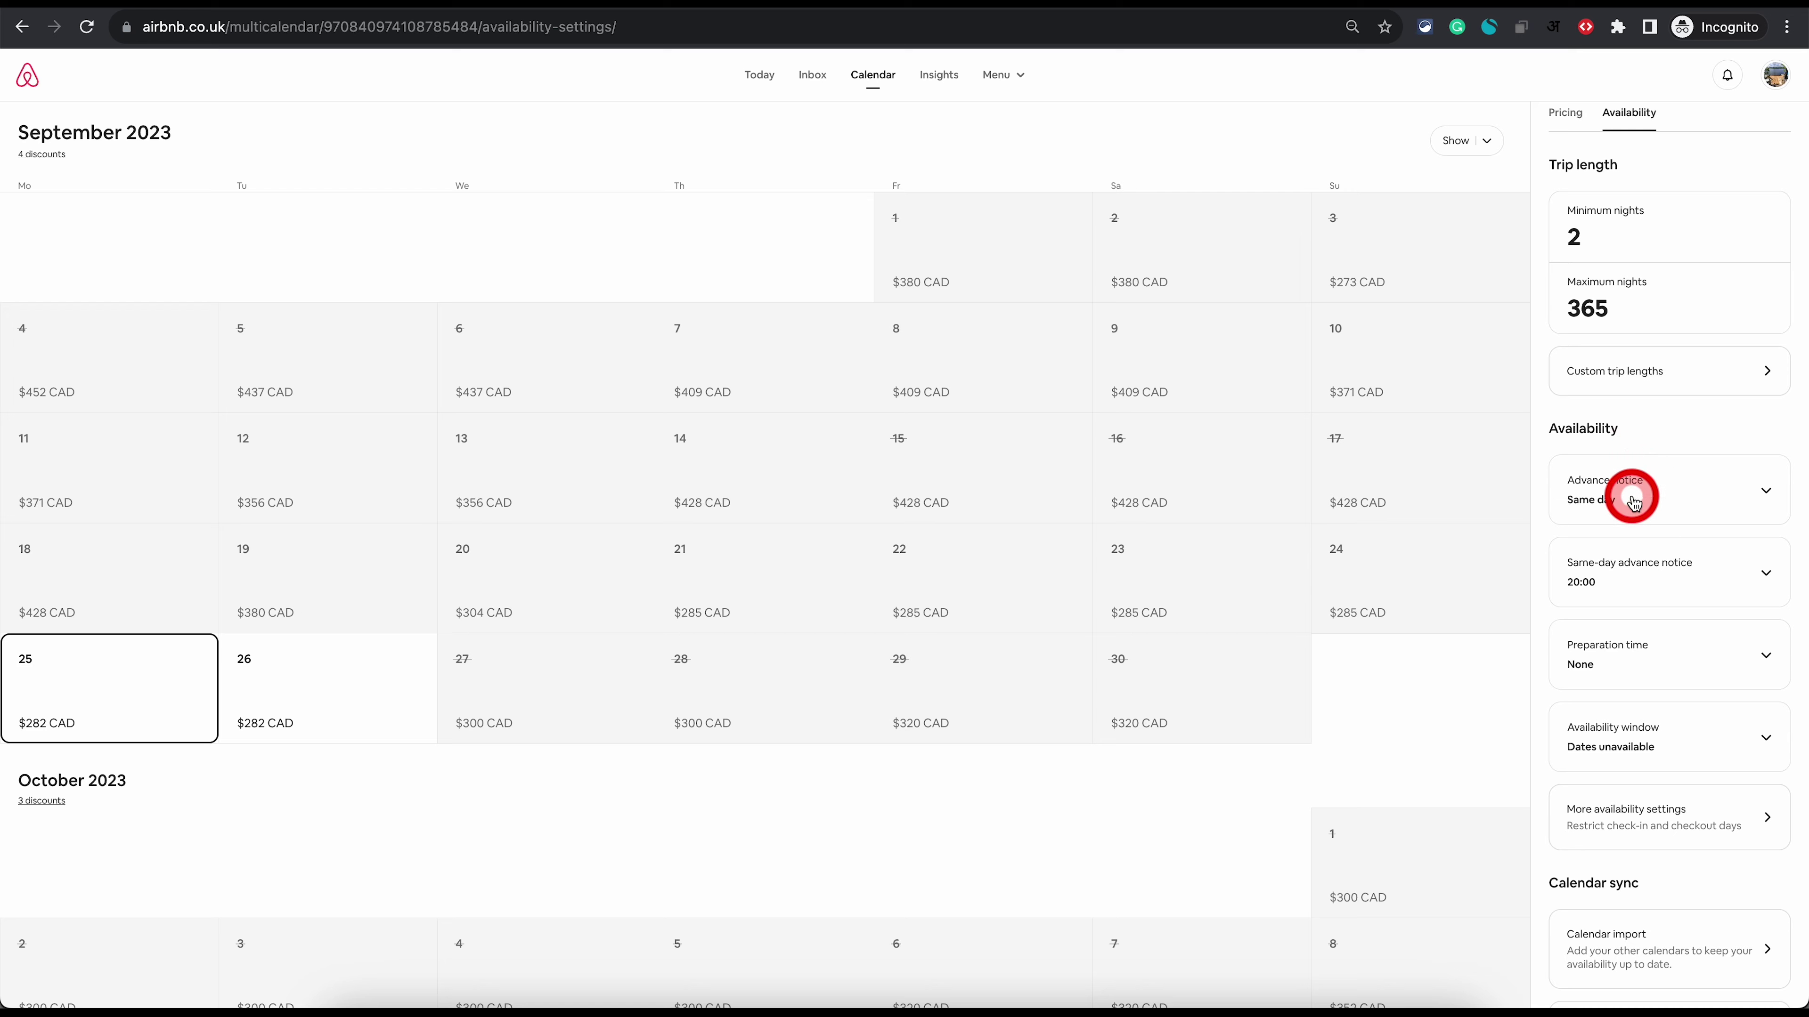
pyautogui.click(1613, 502)
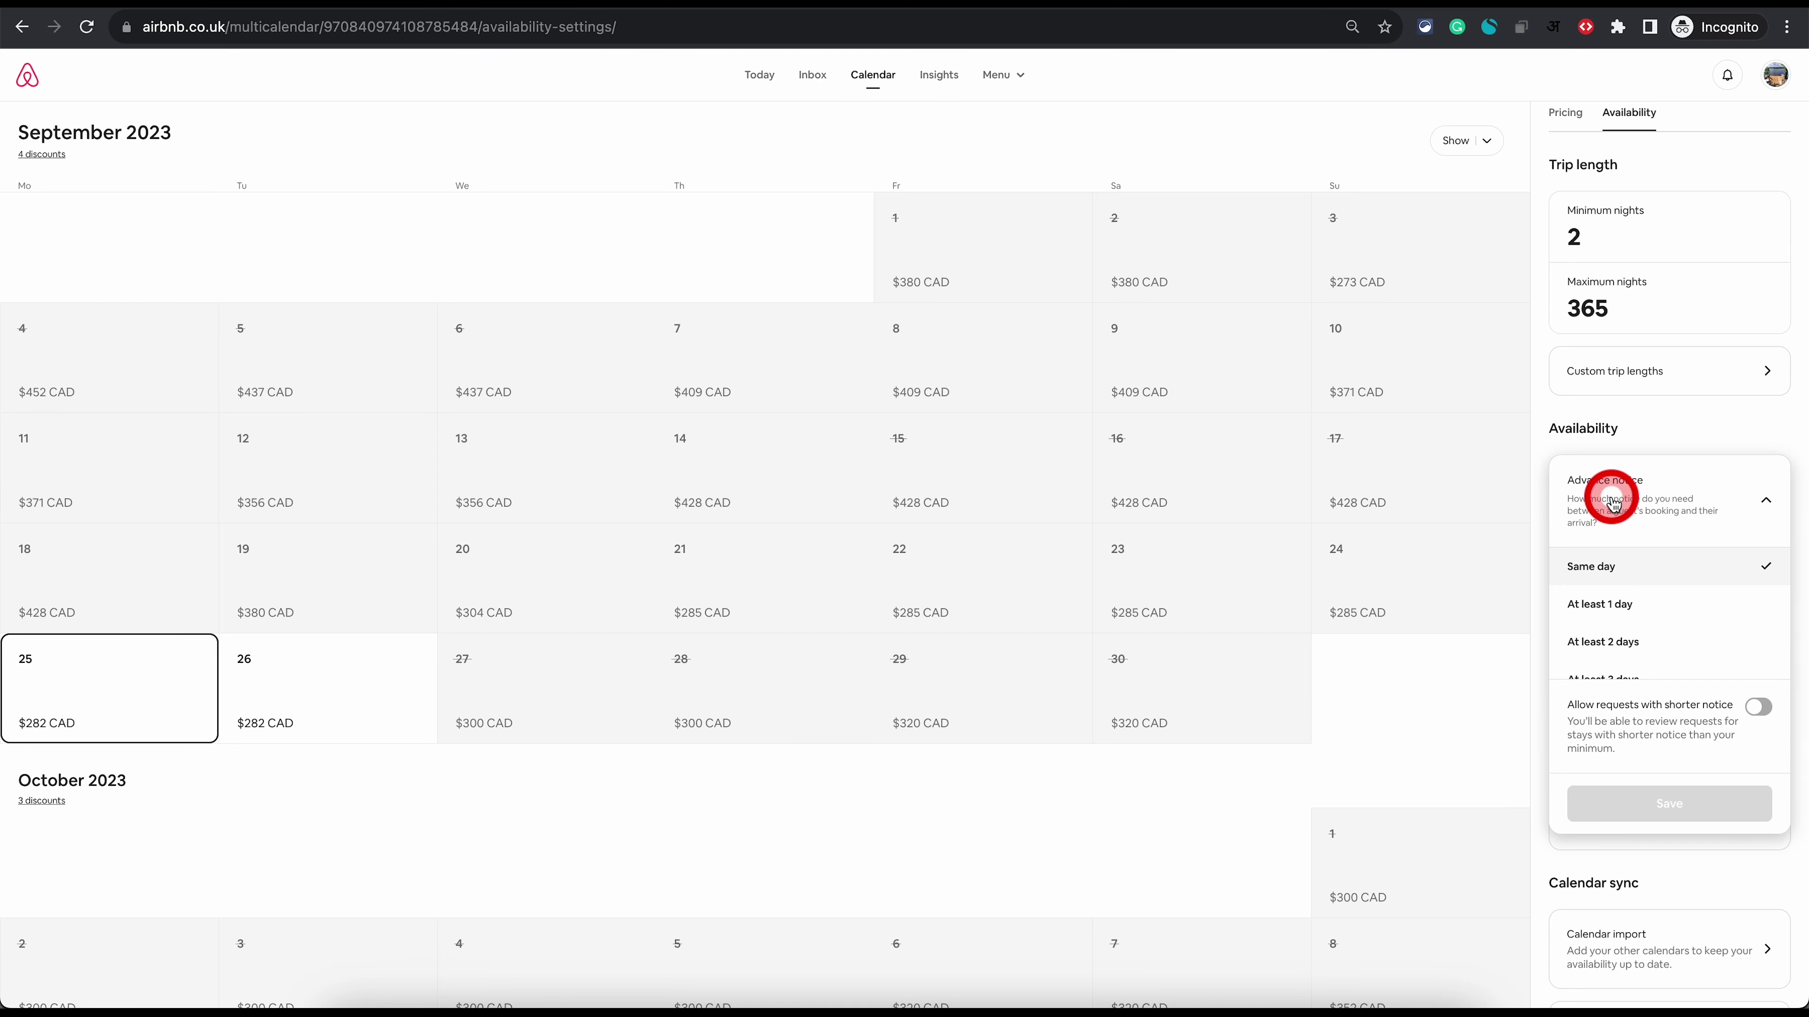
pyautogui.click(1615, 563)
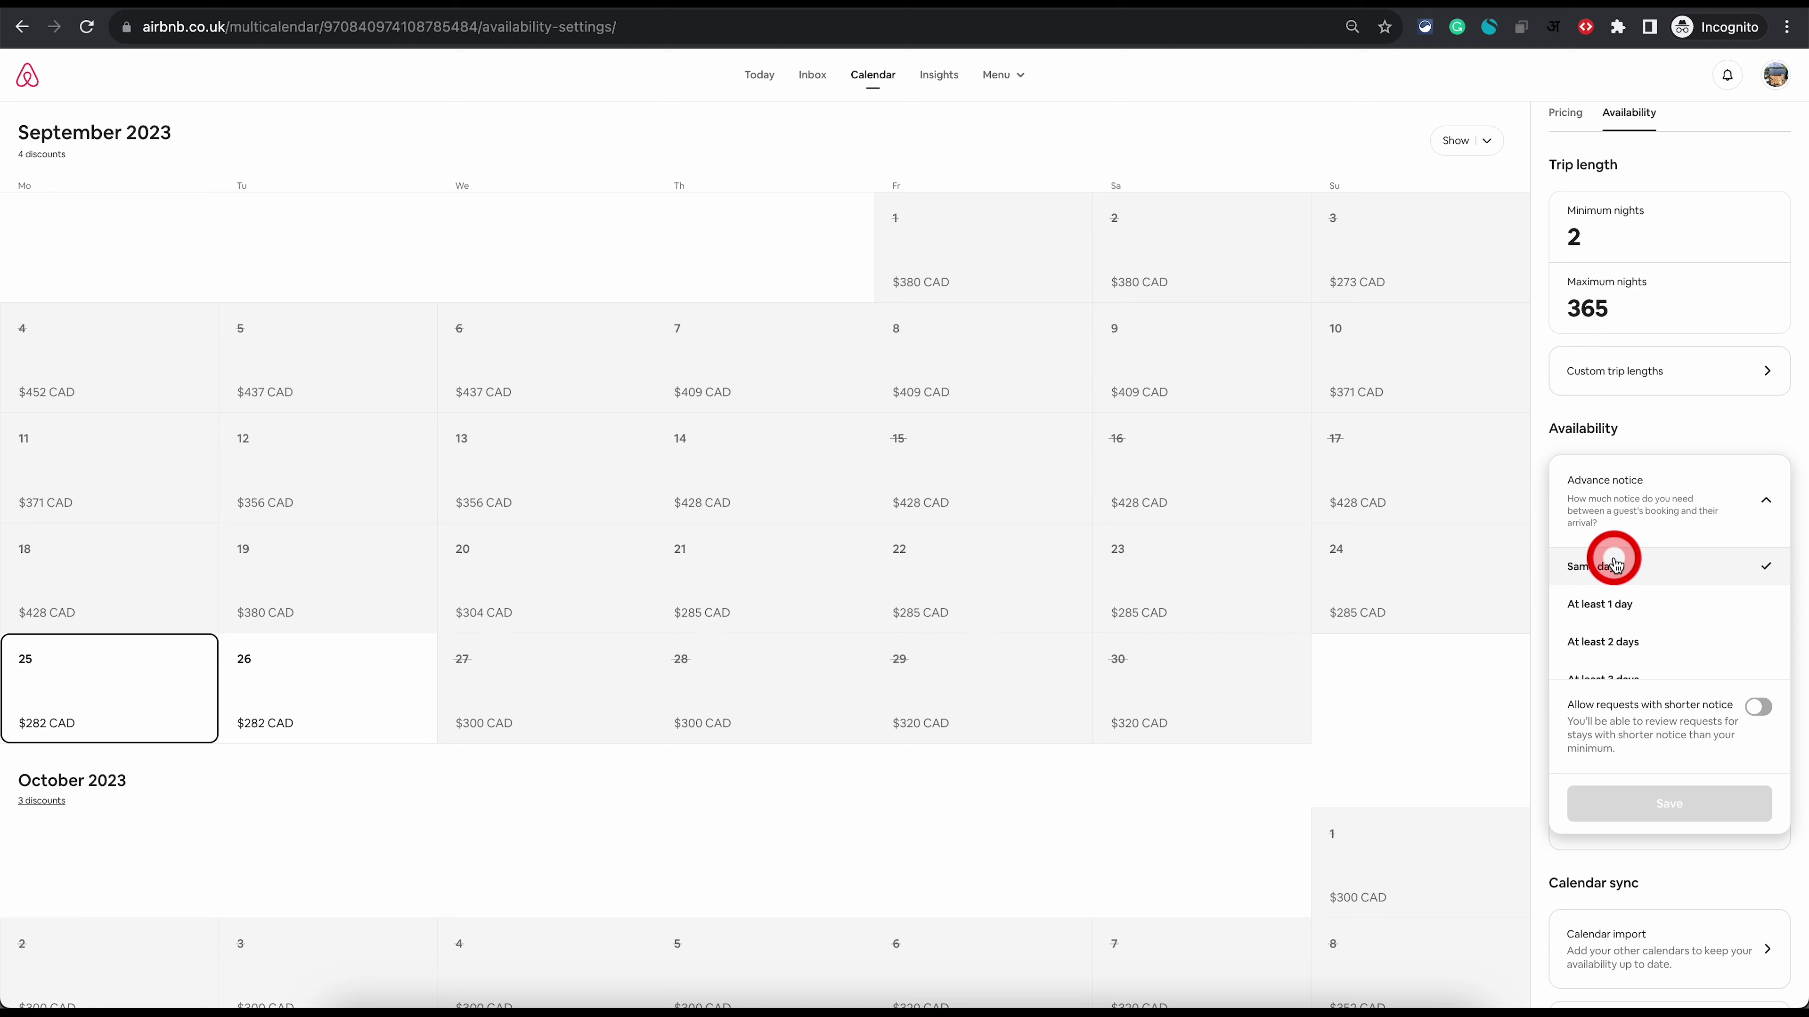
pyautogui.scroll(-1, 1607, 609)
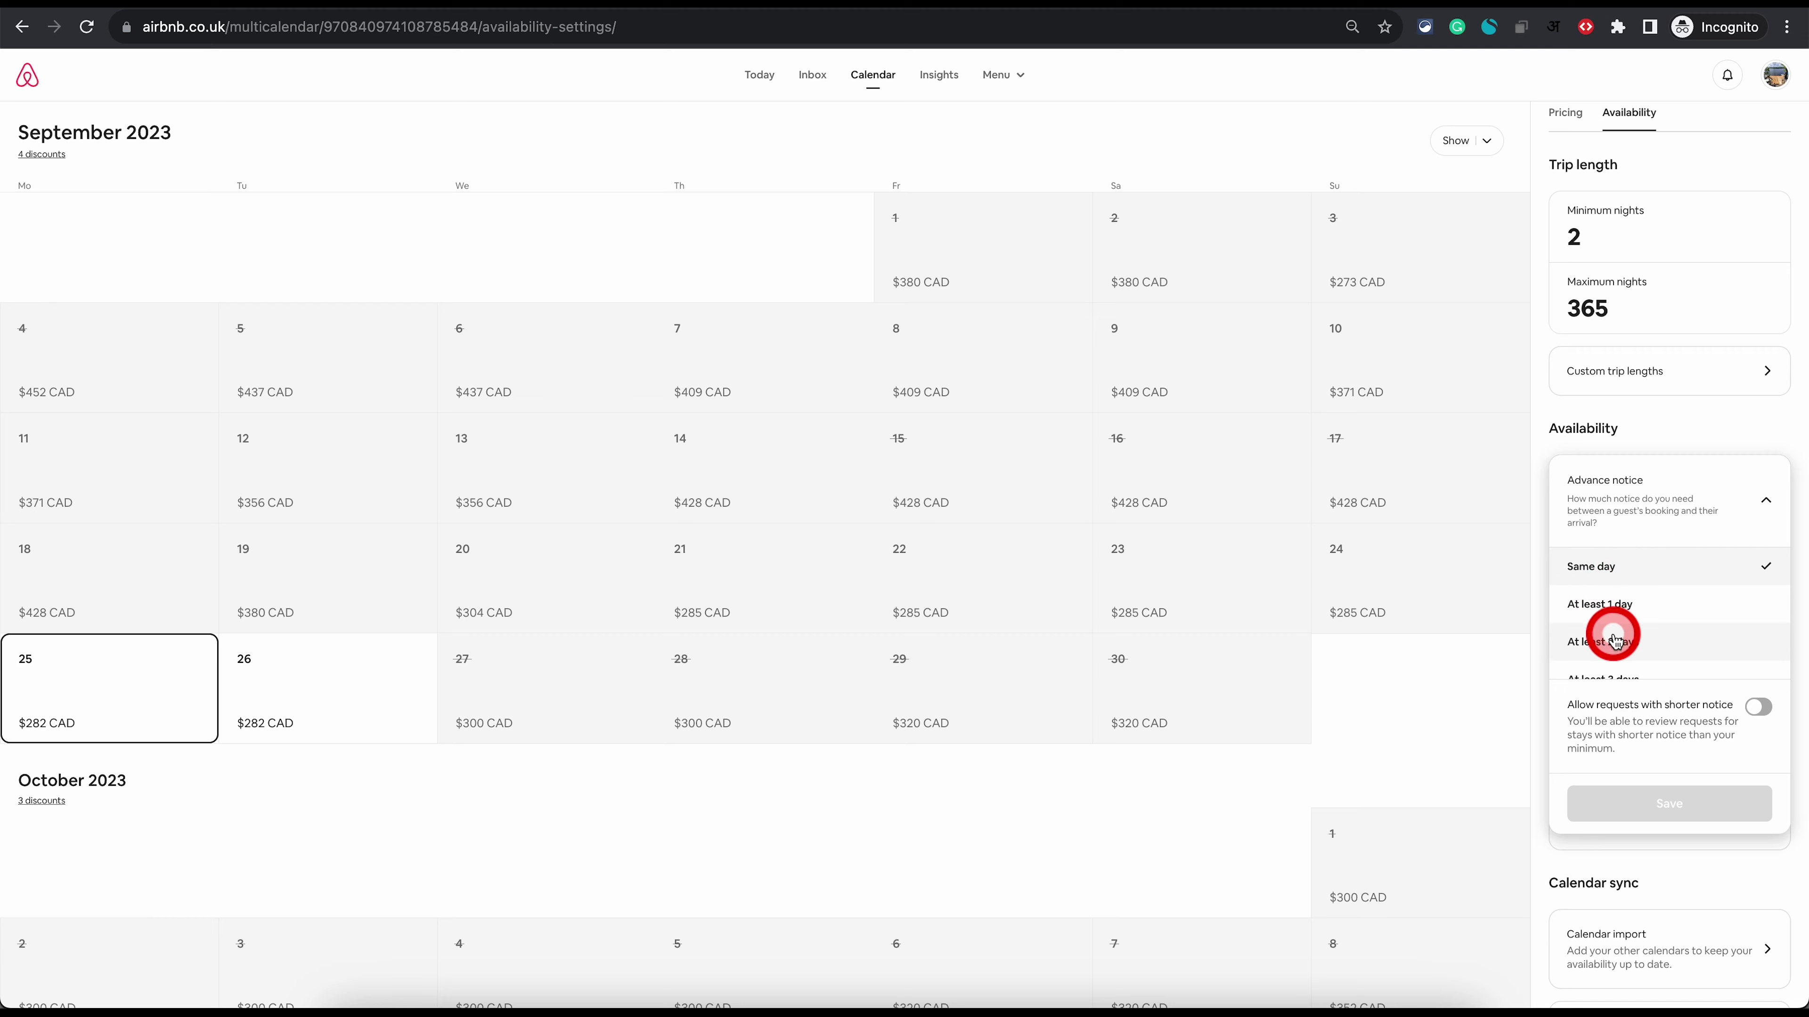
pyautogui.scroll(1, 1641, 606)
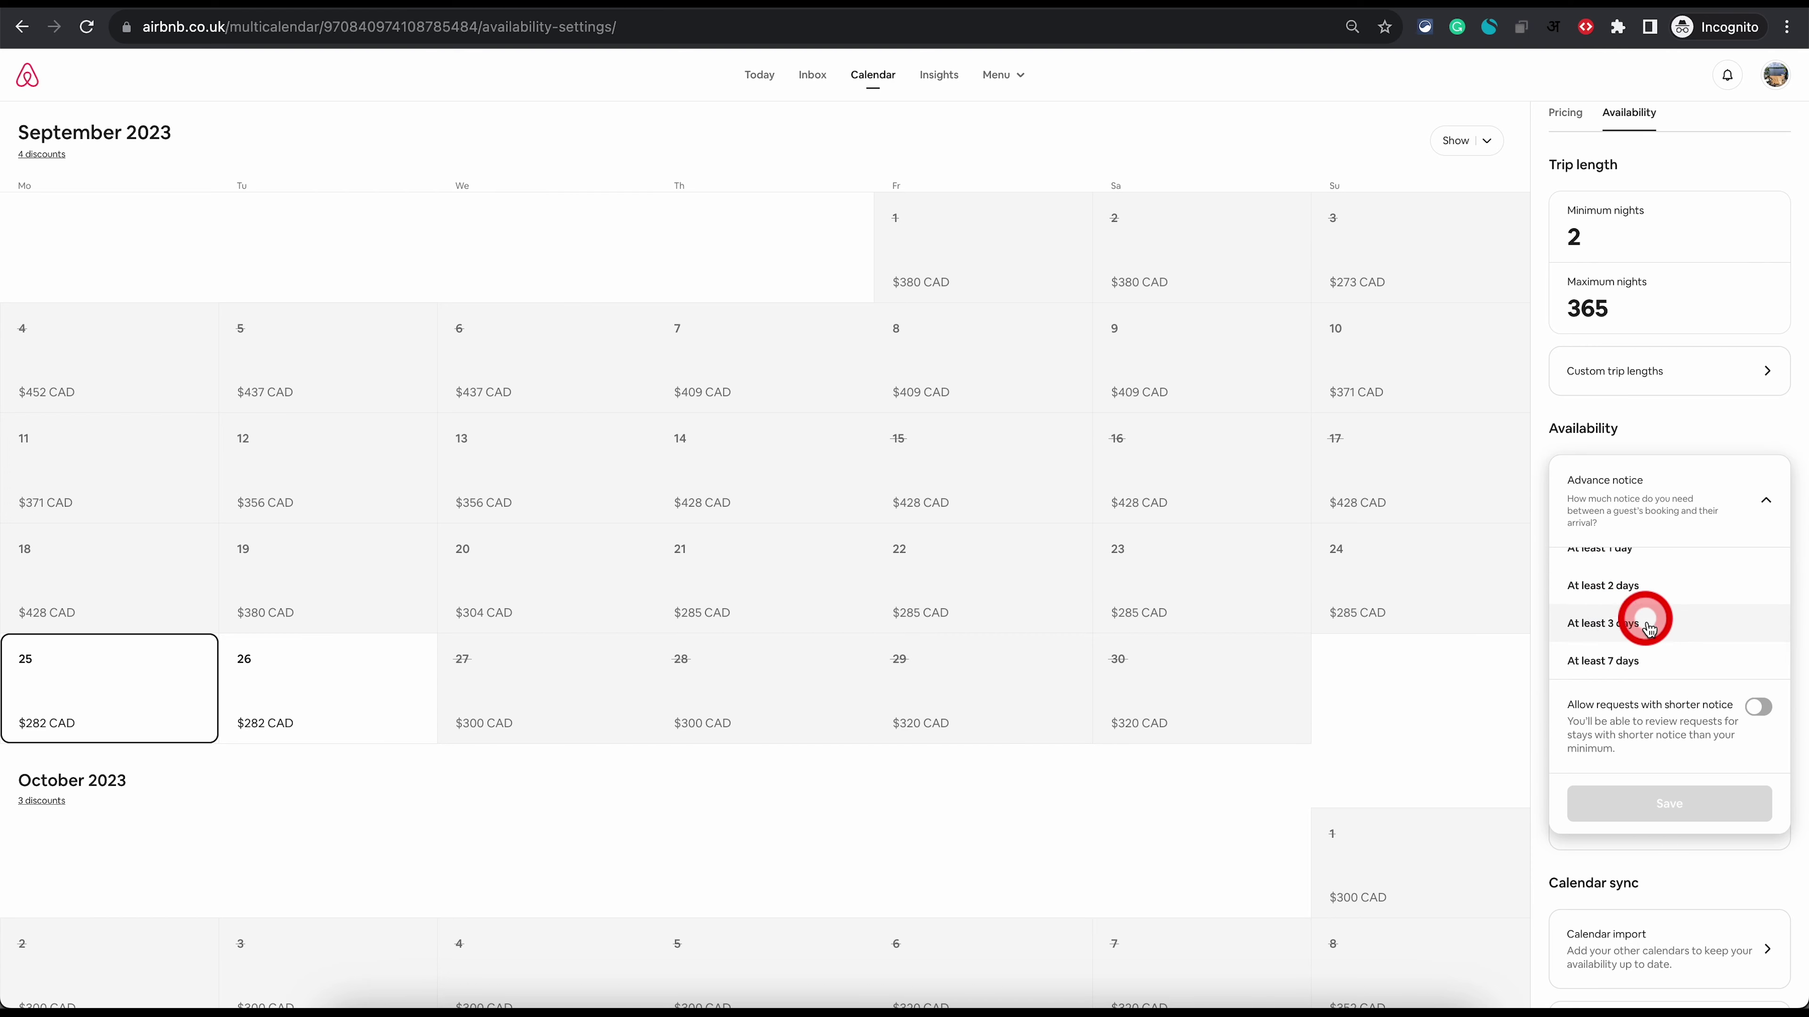
pyautogui.click(1630, 570)
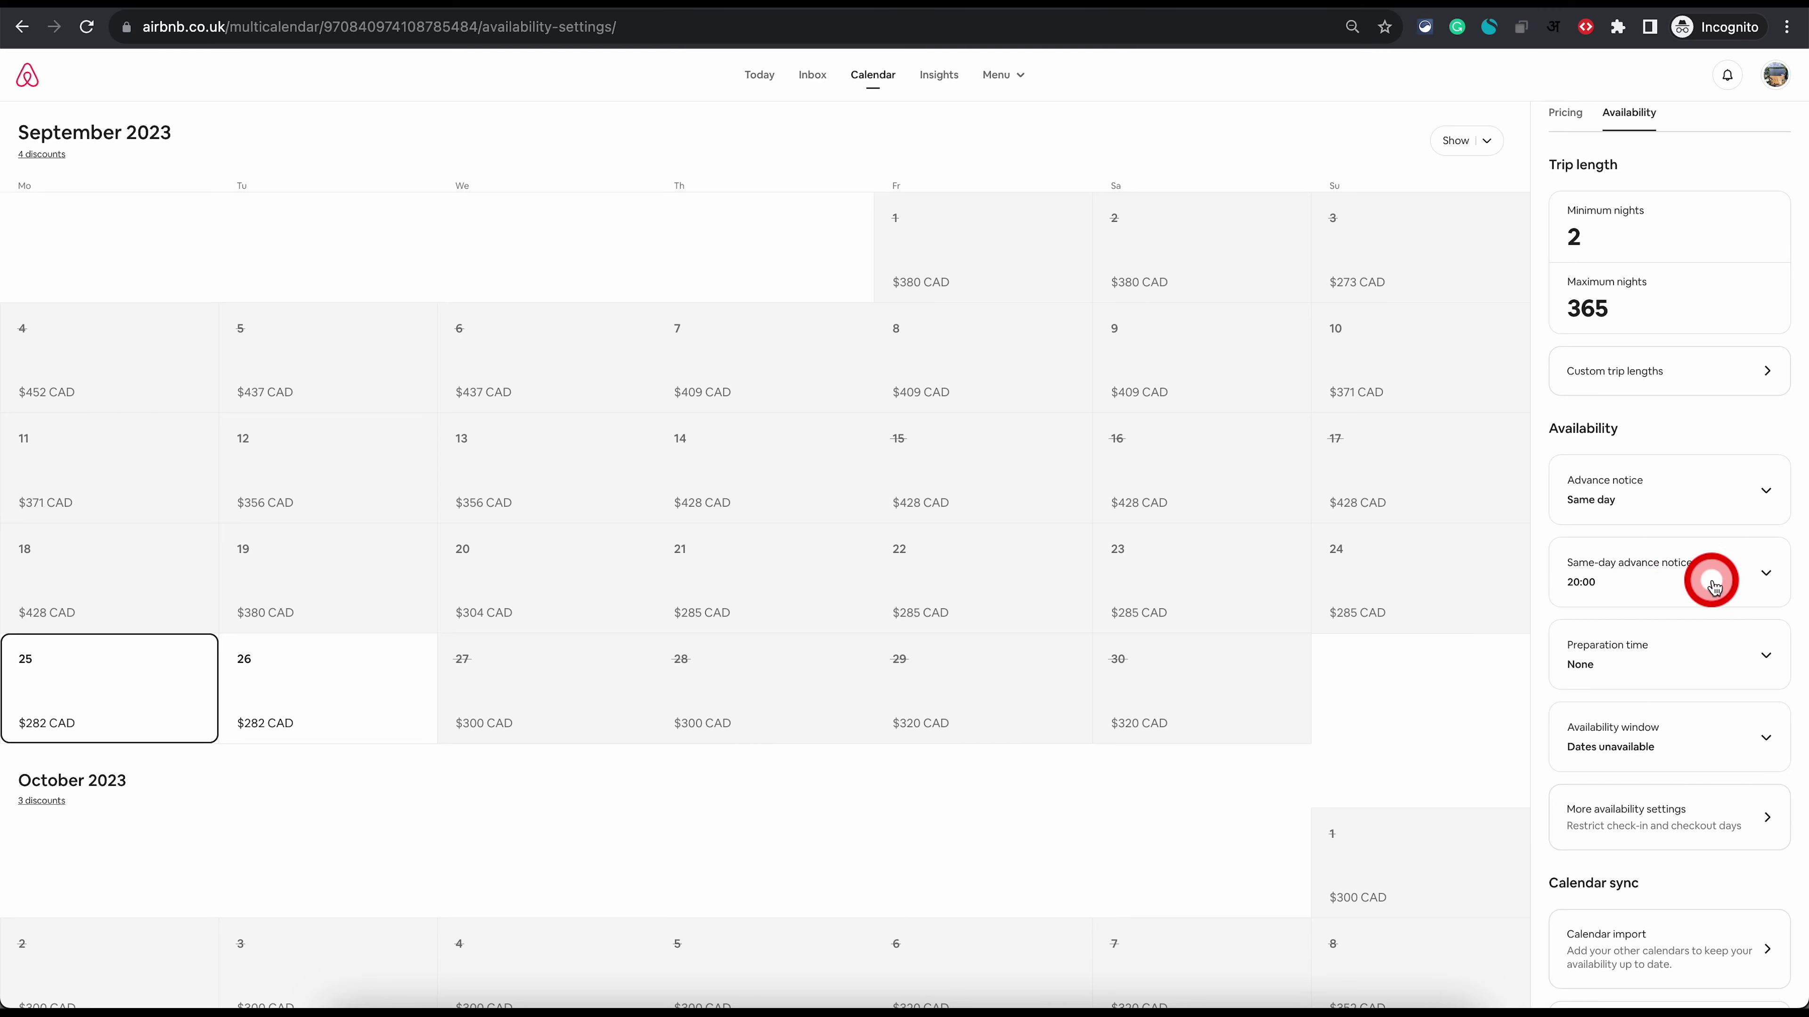
# Step: Set the same-day advance notice cutoff to 20:00
pyautogui.click(1639, 577)
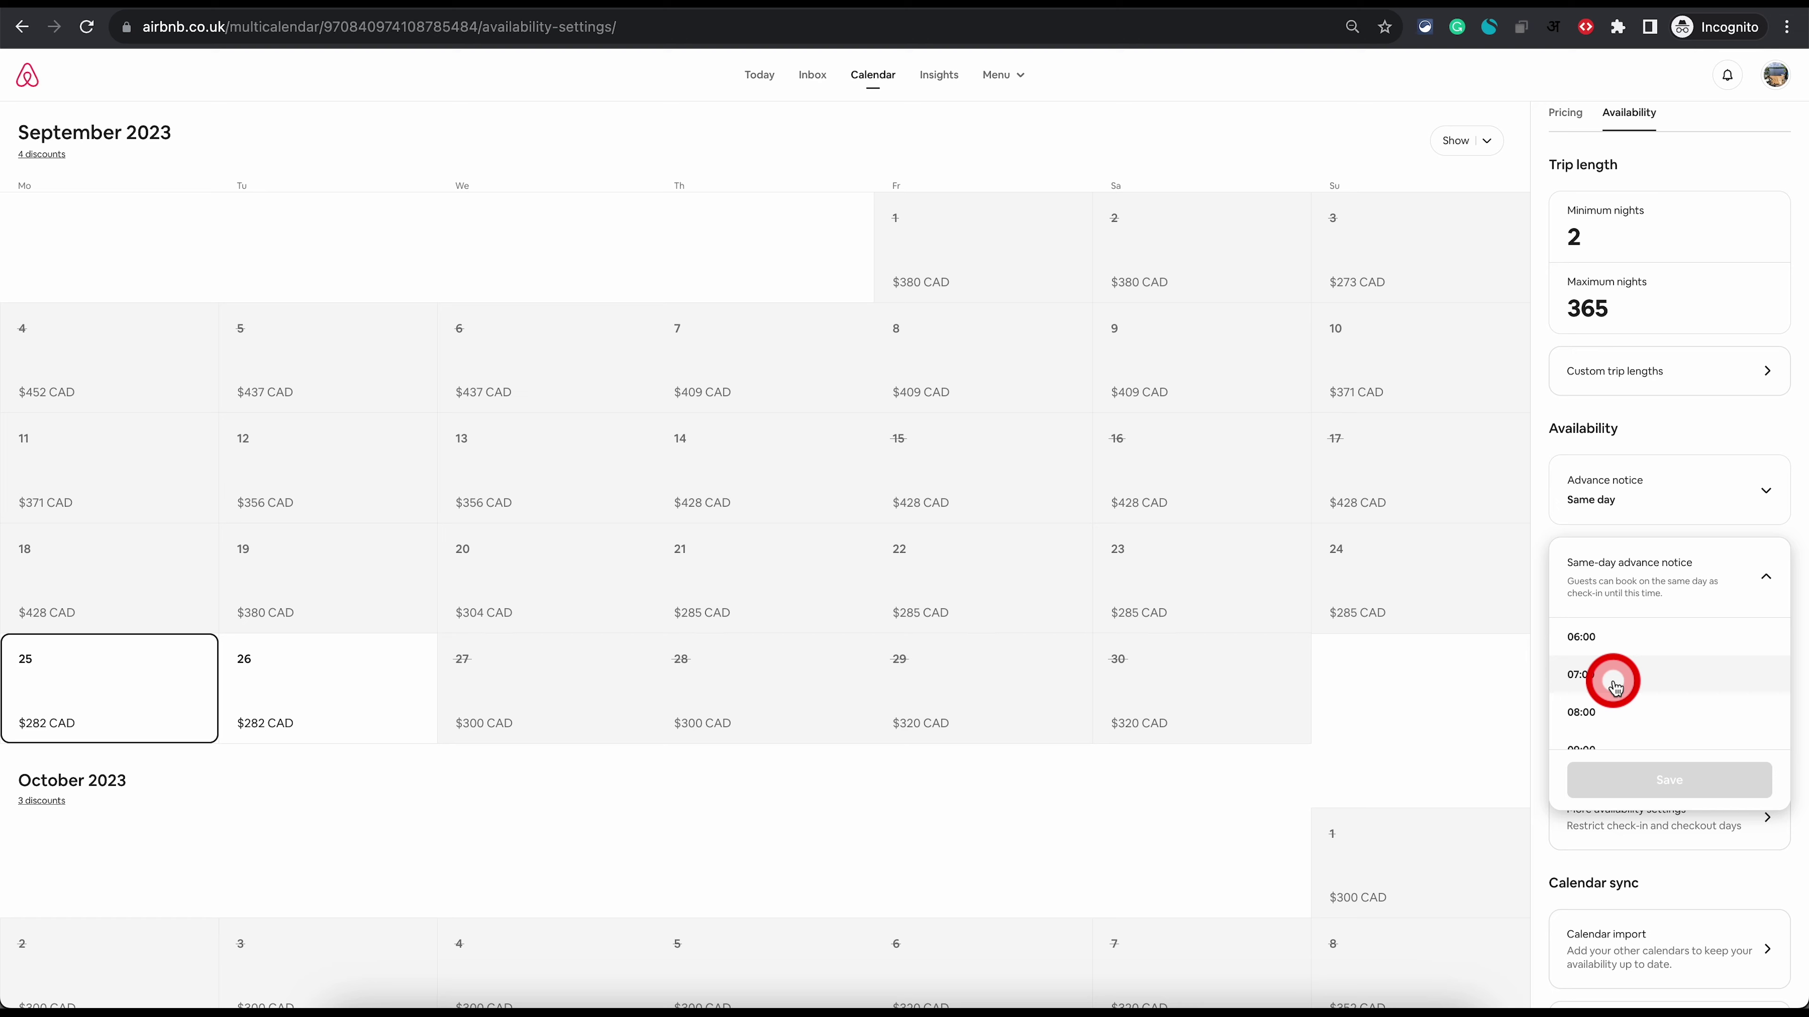
pyautogui.scroll(-4, 1614, 688)
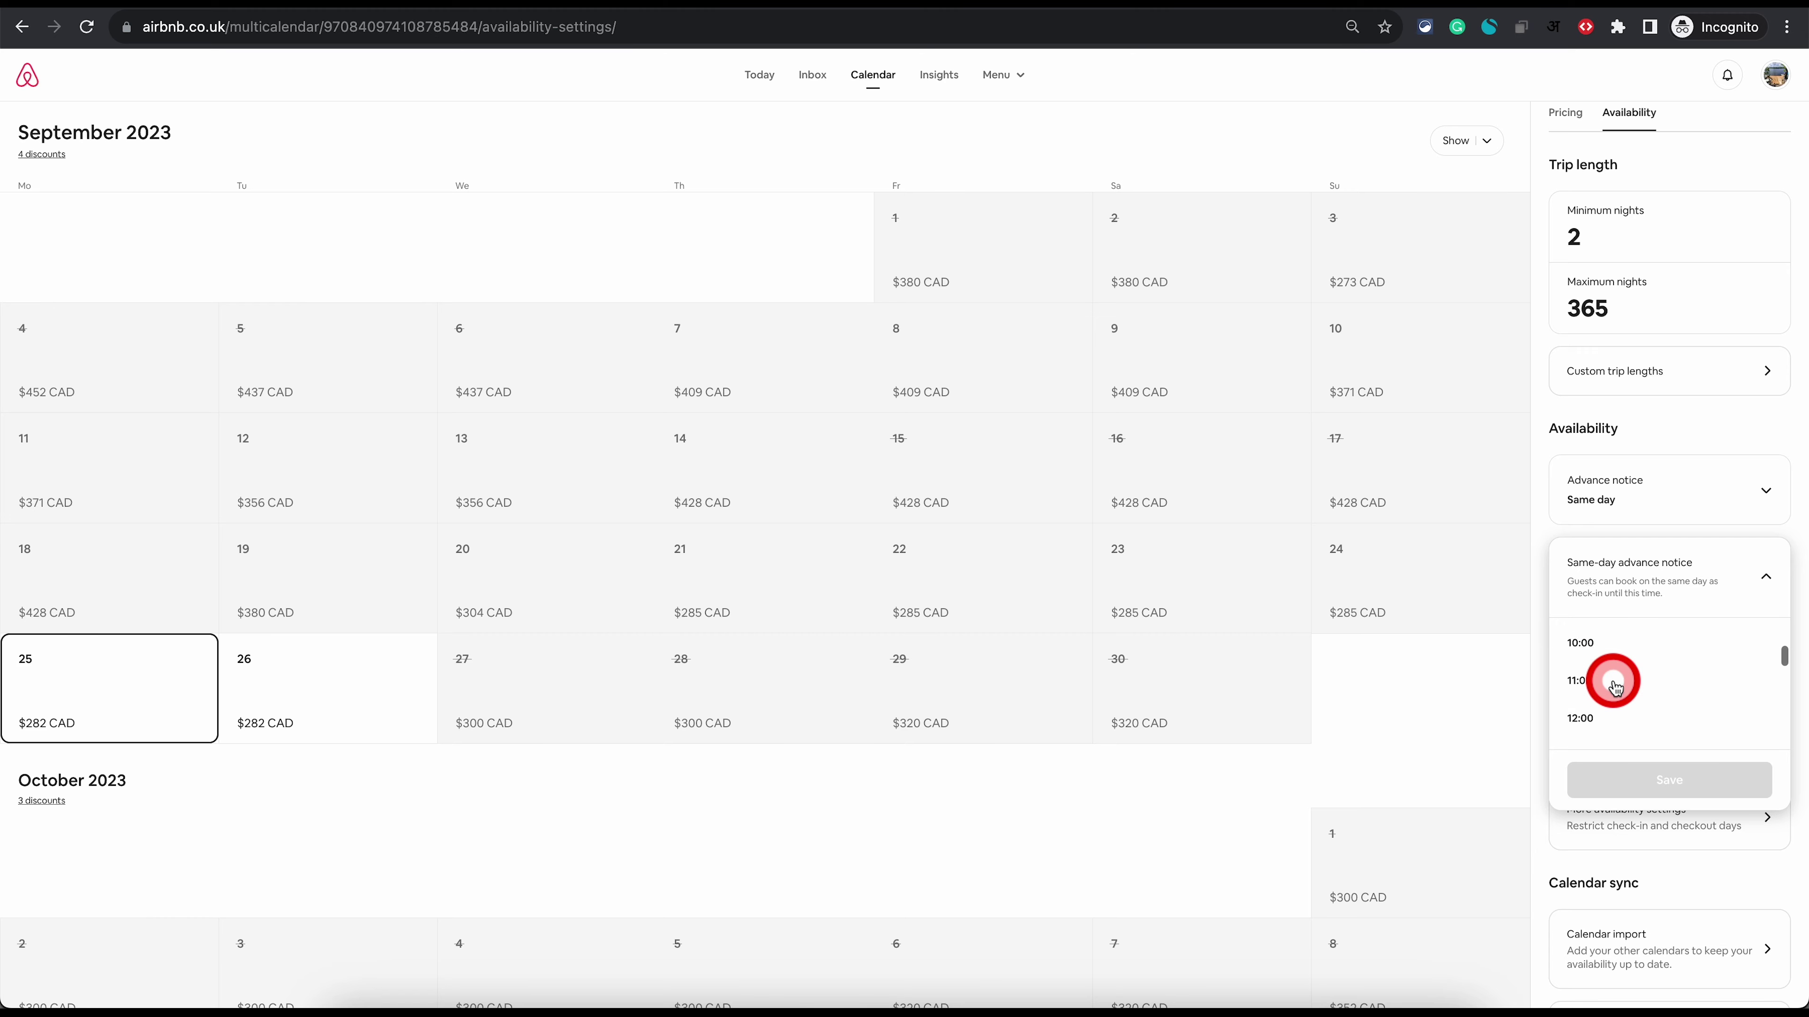
pyautogui.scroll(-2, 1606, 670)
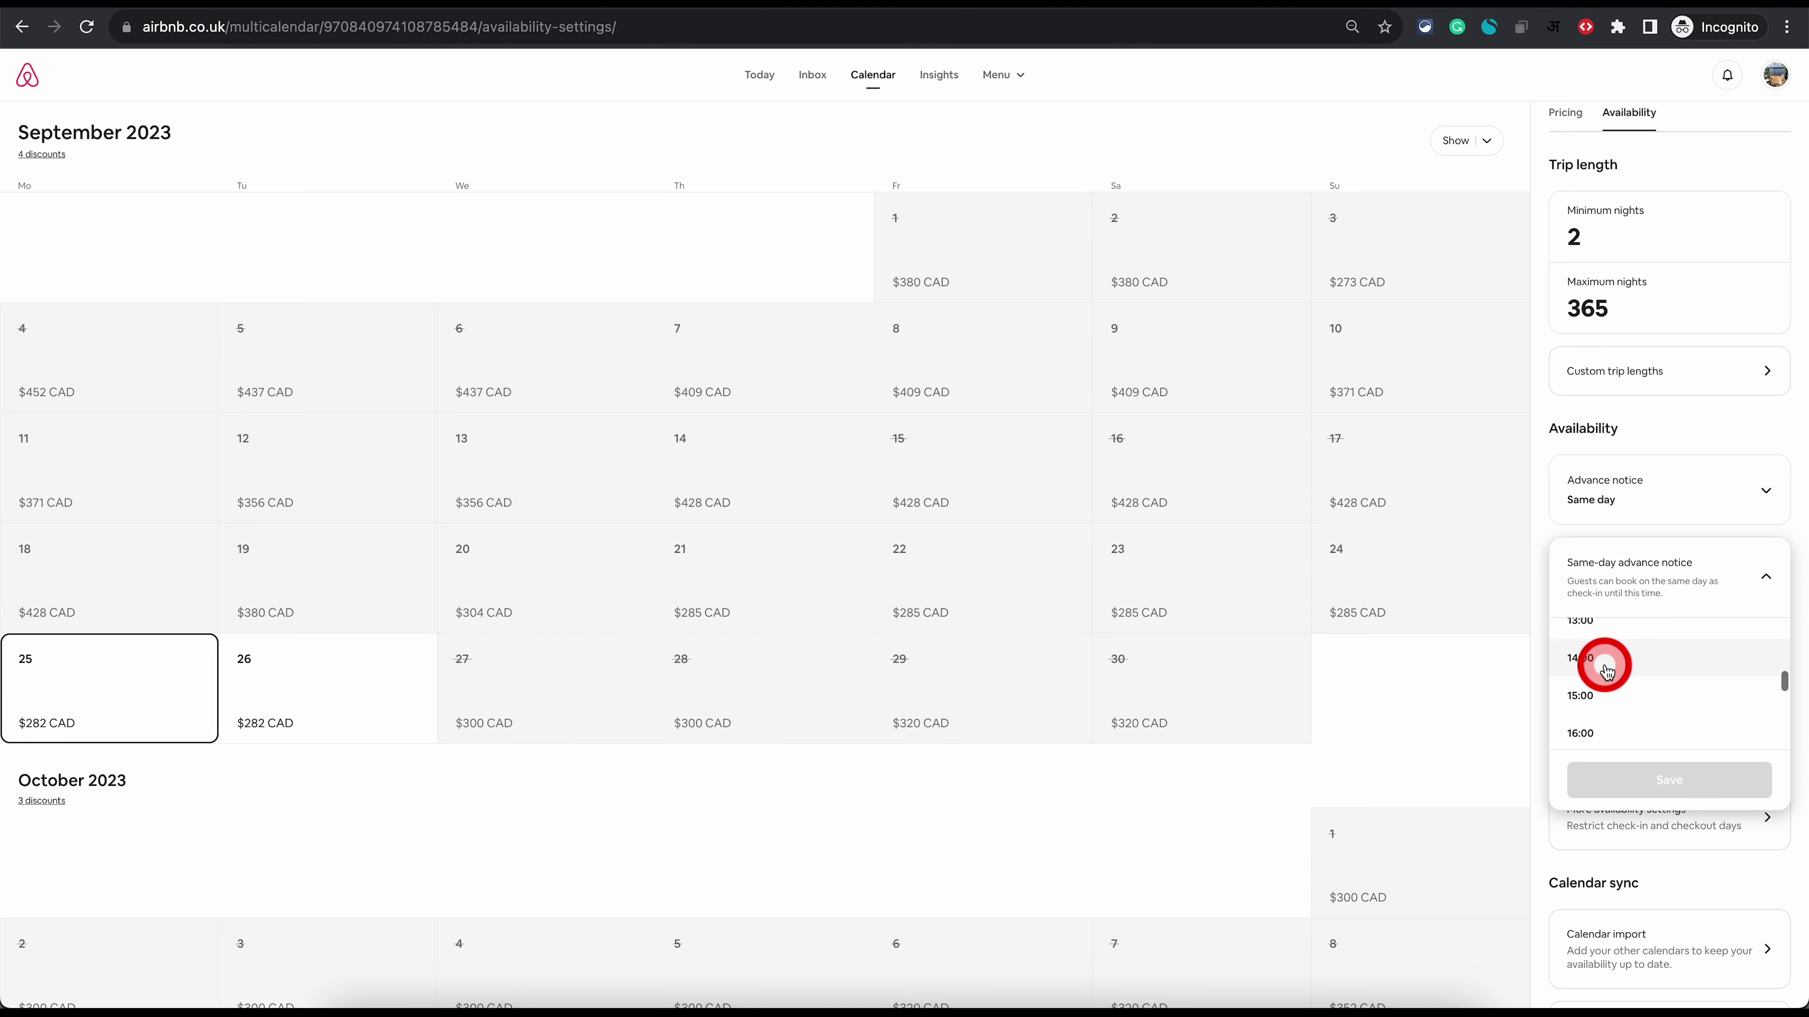
pyautogui.click(1607, 531)
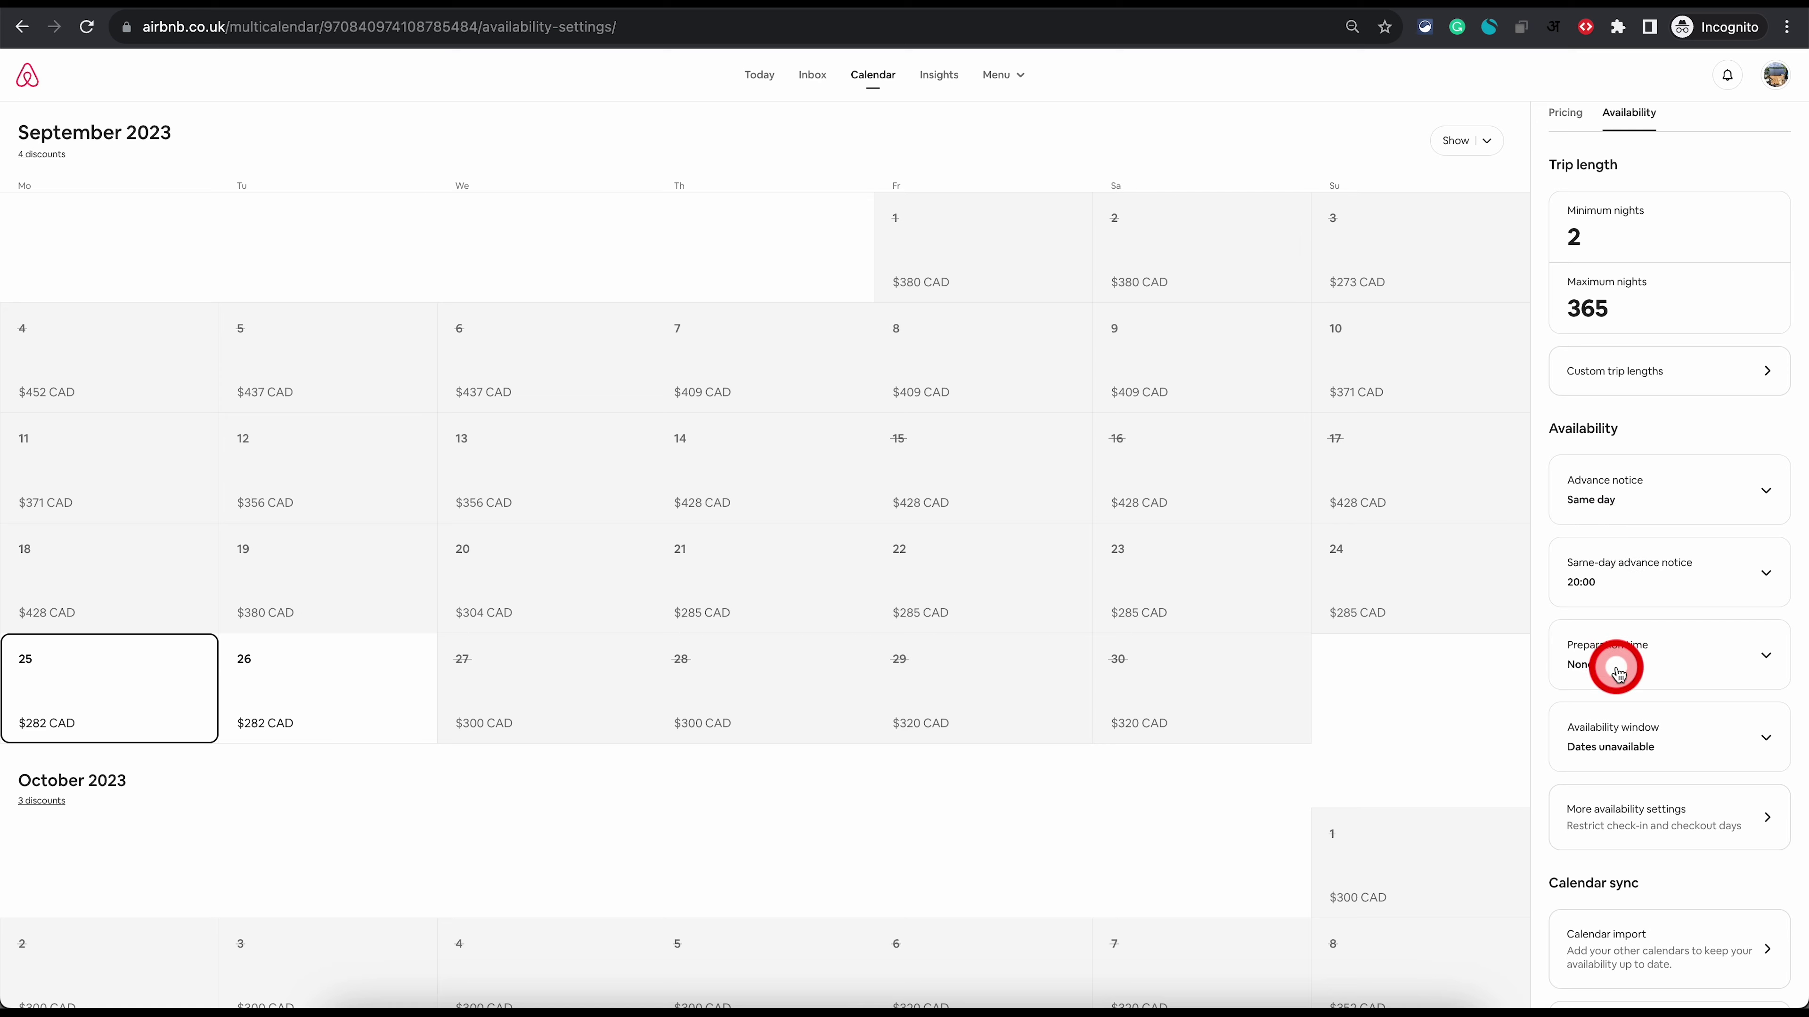
# Step: Keep preparation time set to None
pyautogui.click(1646, 671)
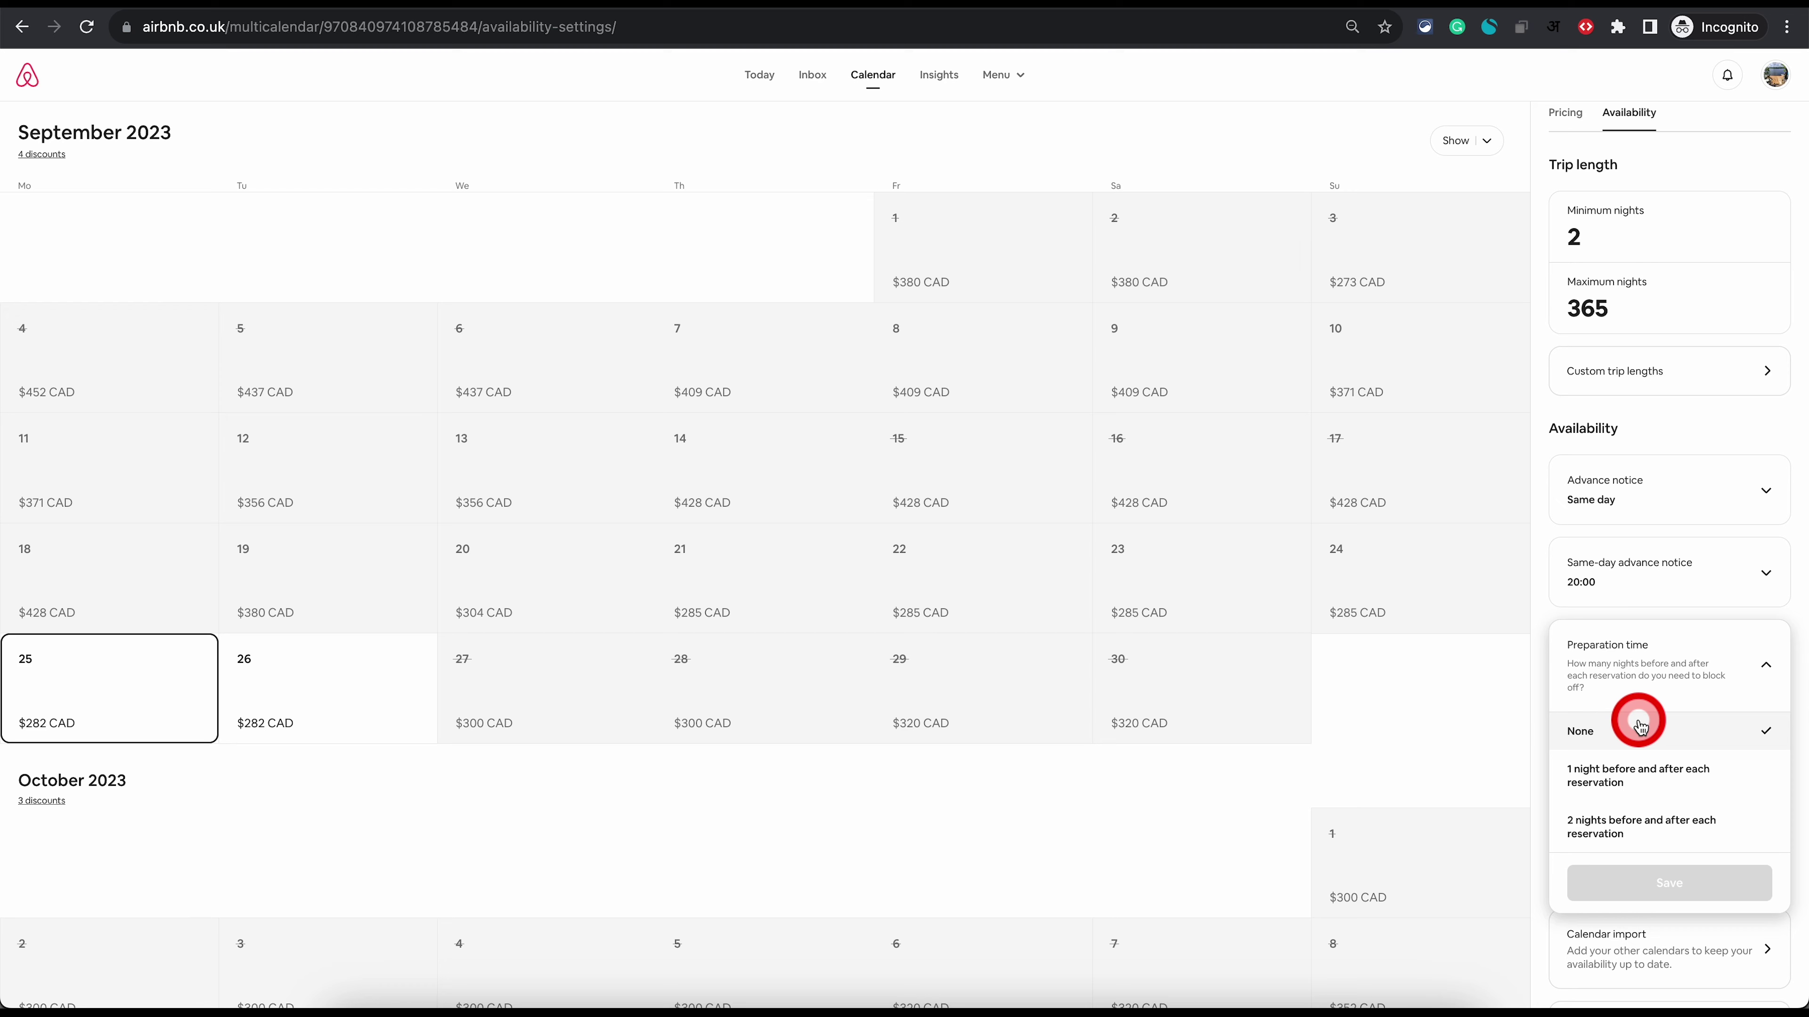
pyautogui.scroll(-1, 1635, 769)
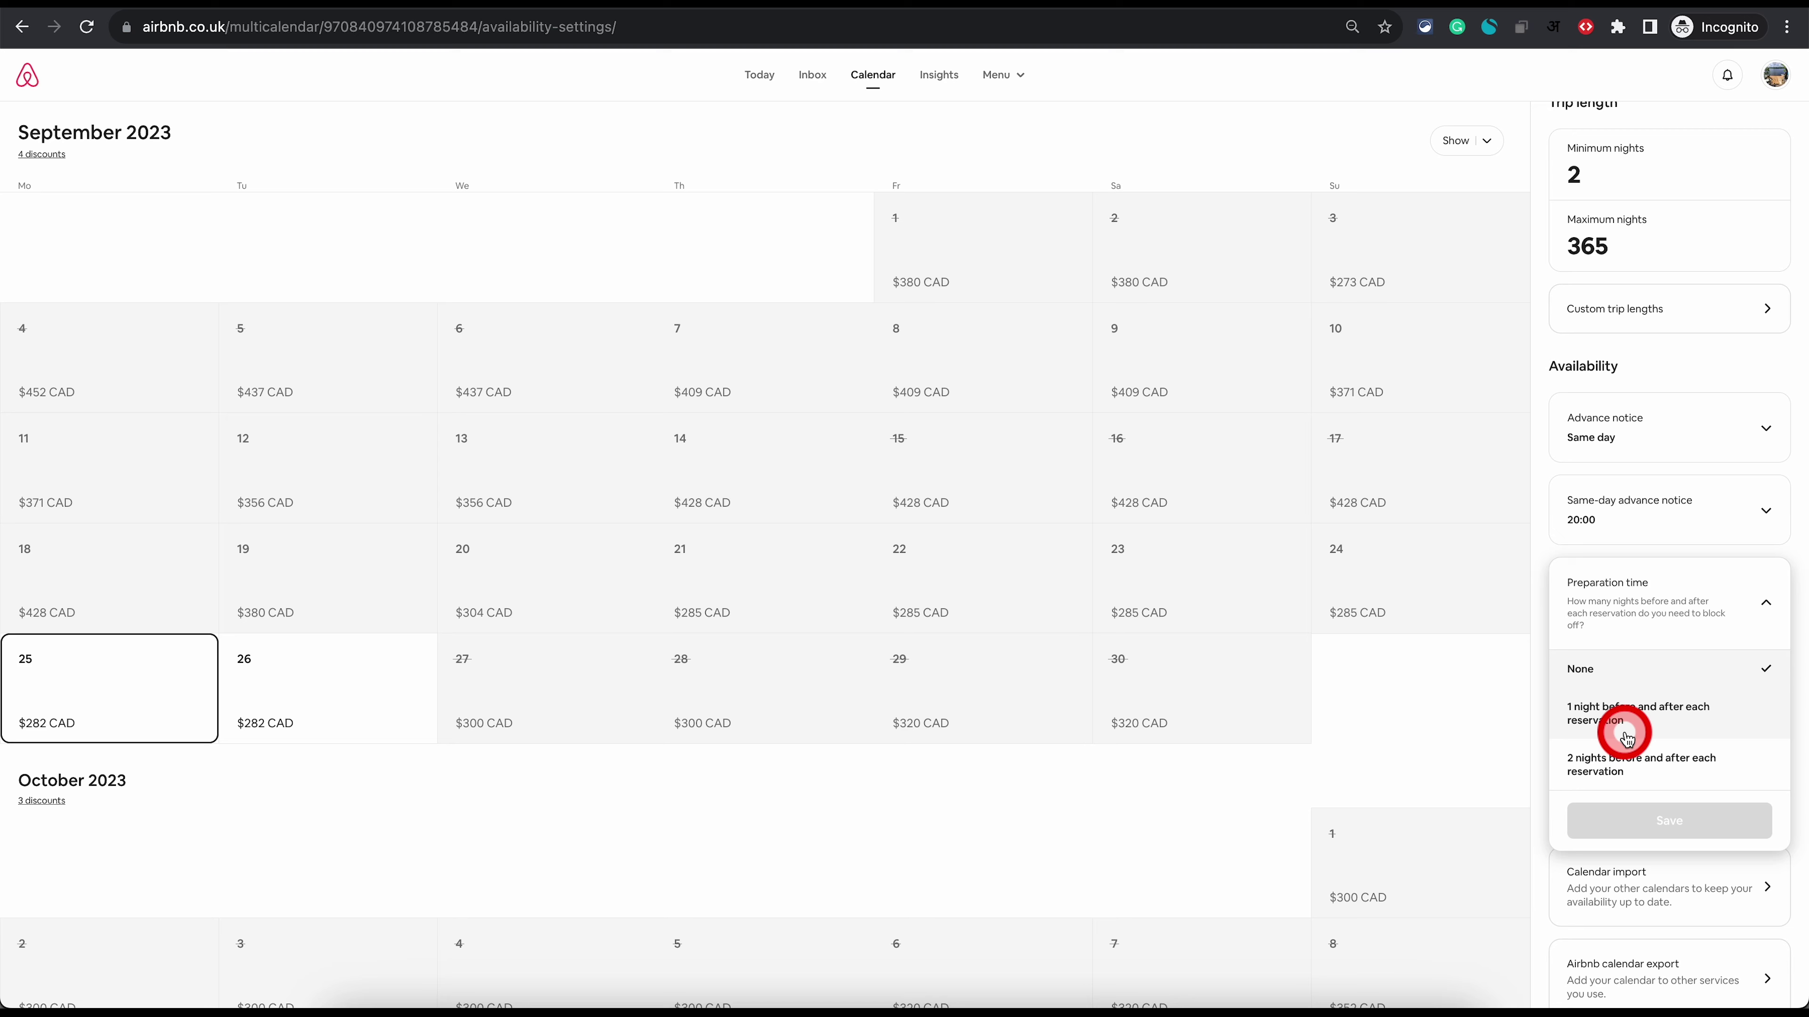
pyautogui.click(1622, 550)
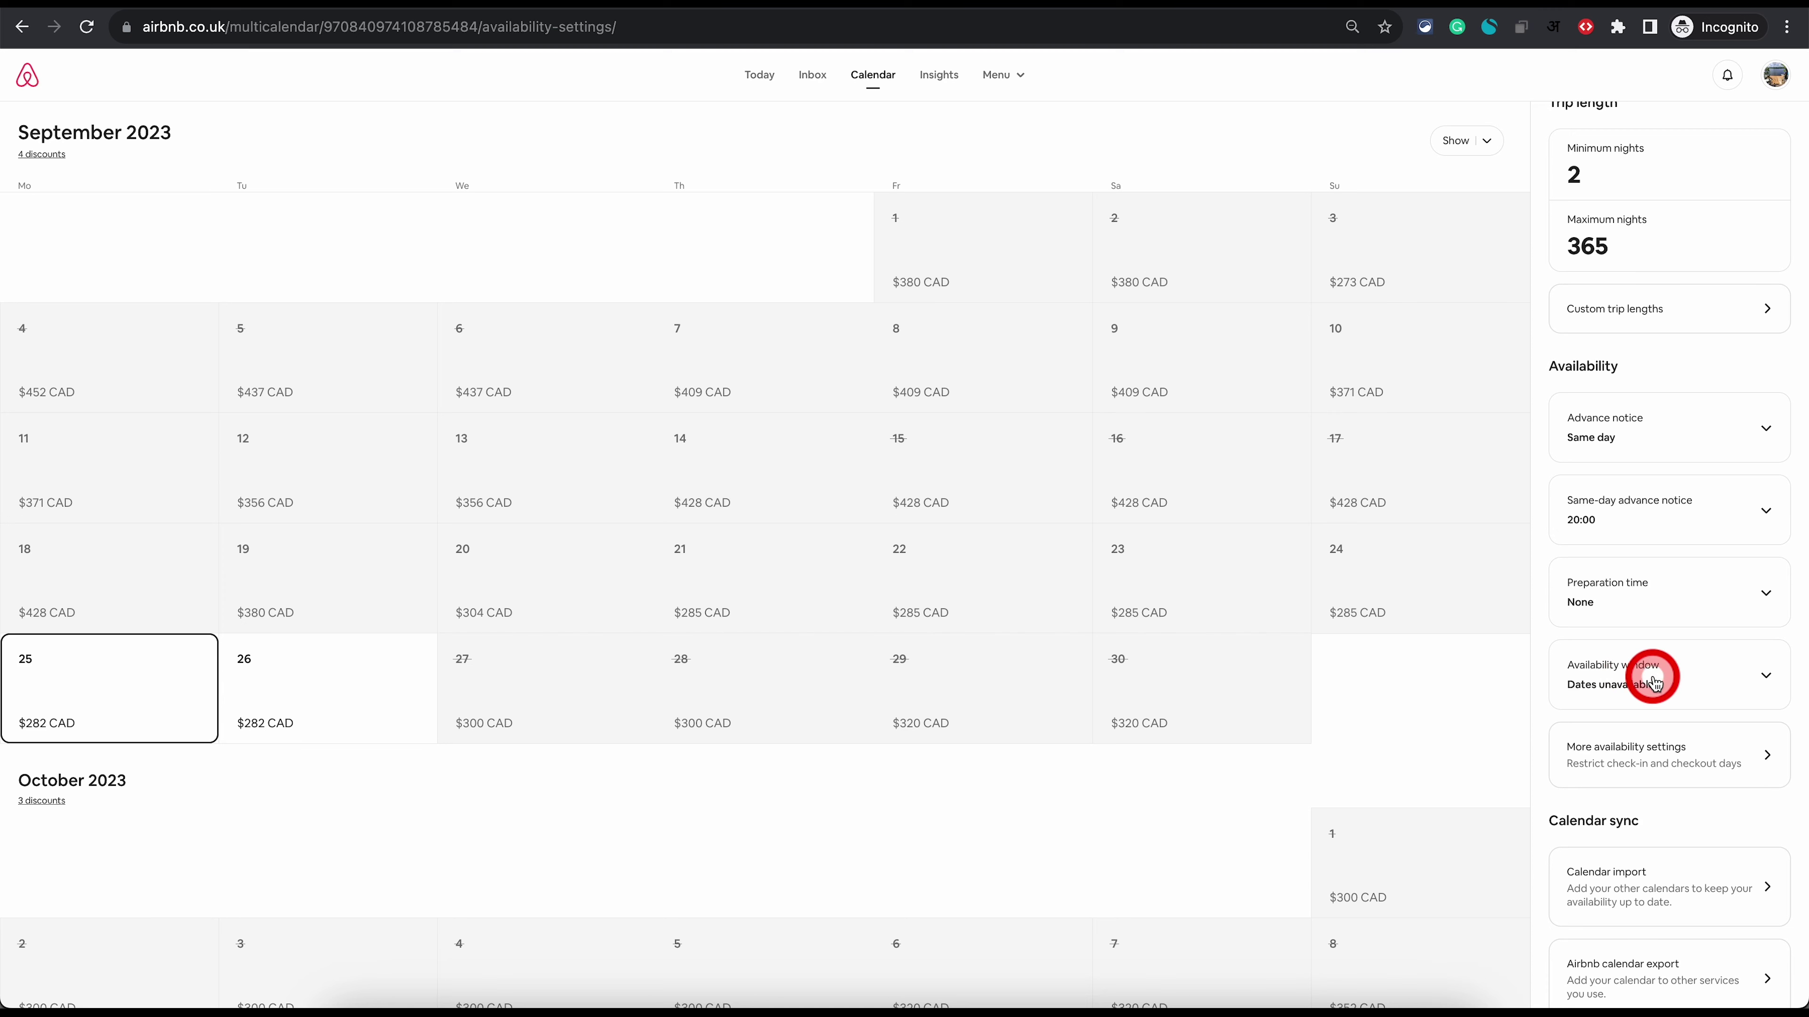
pyautogui.click(1631, 683)
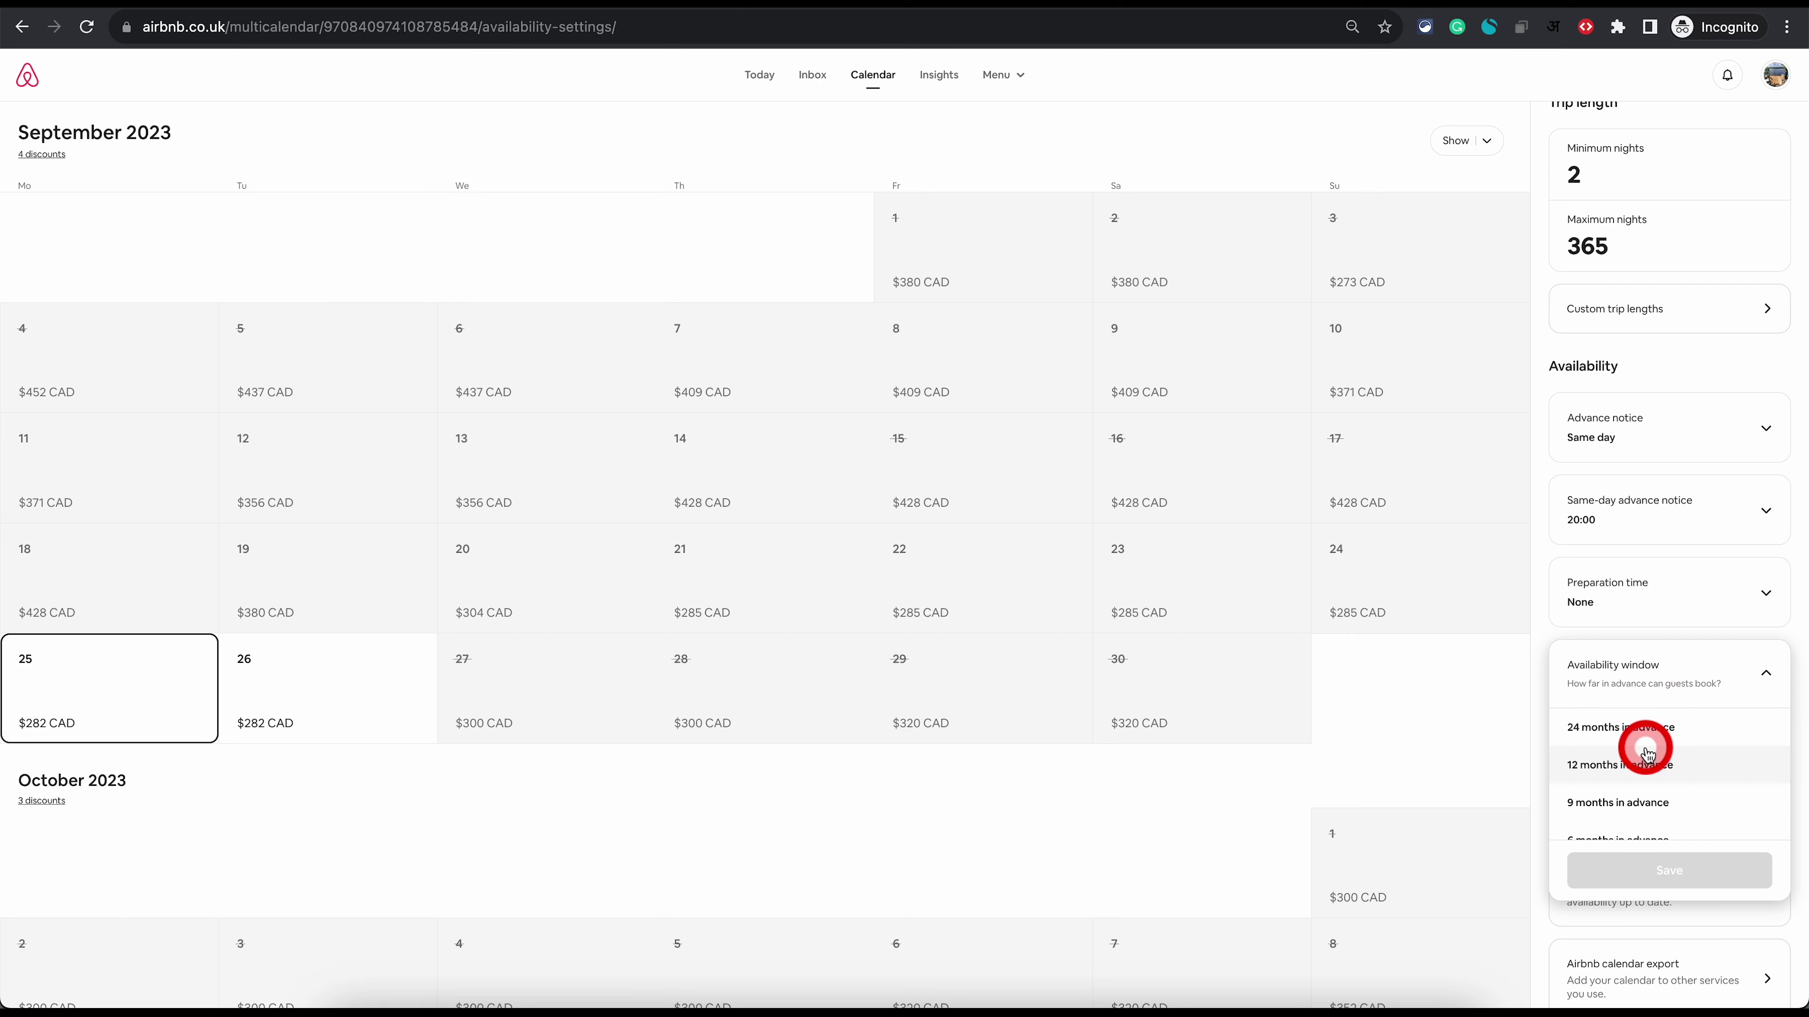
pyautogui.scroll(-3, 1648, 753)
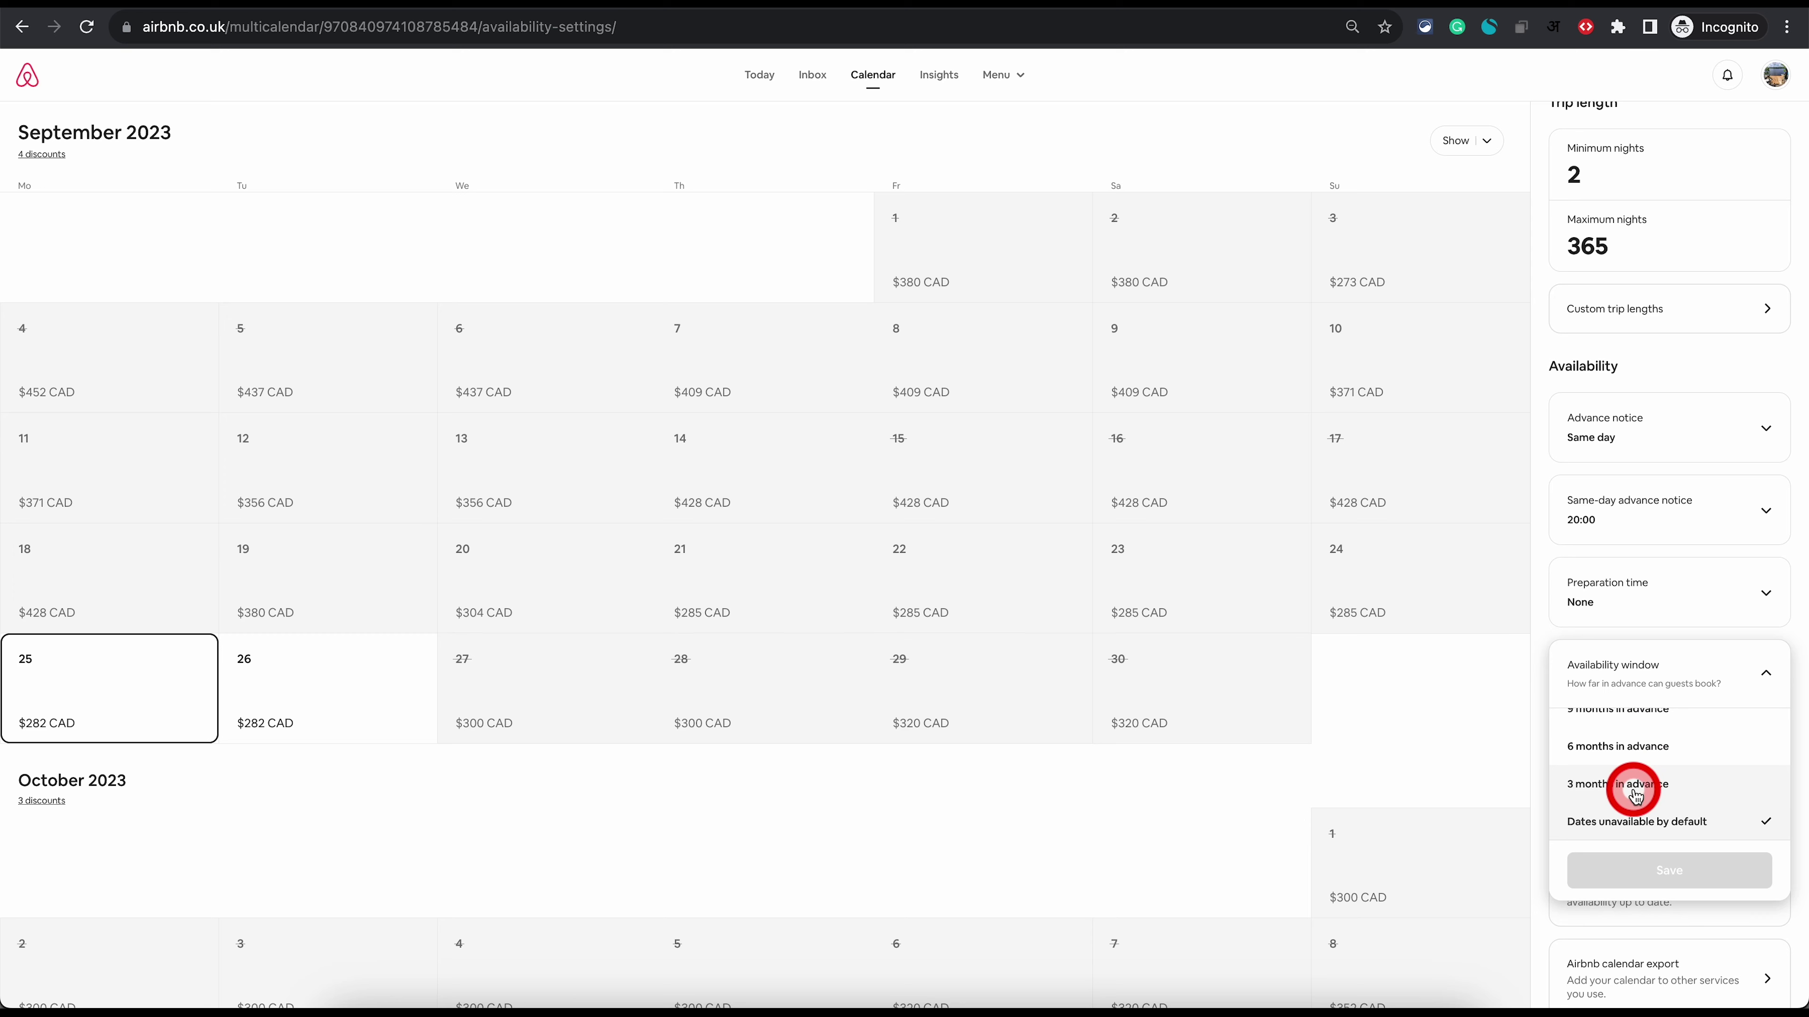
pyautogui.scroll(3, 1635, 794)
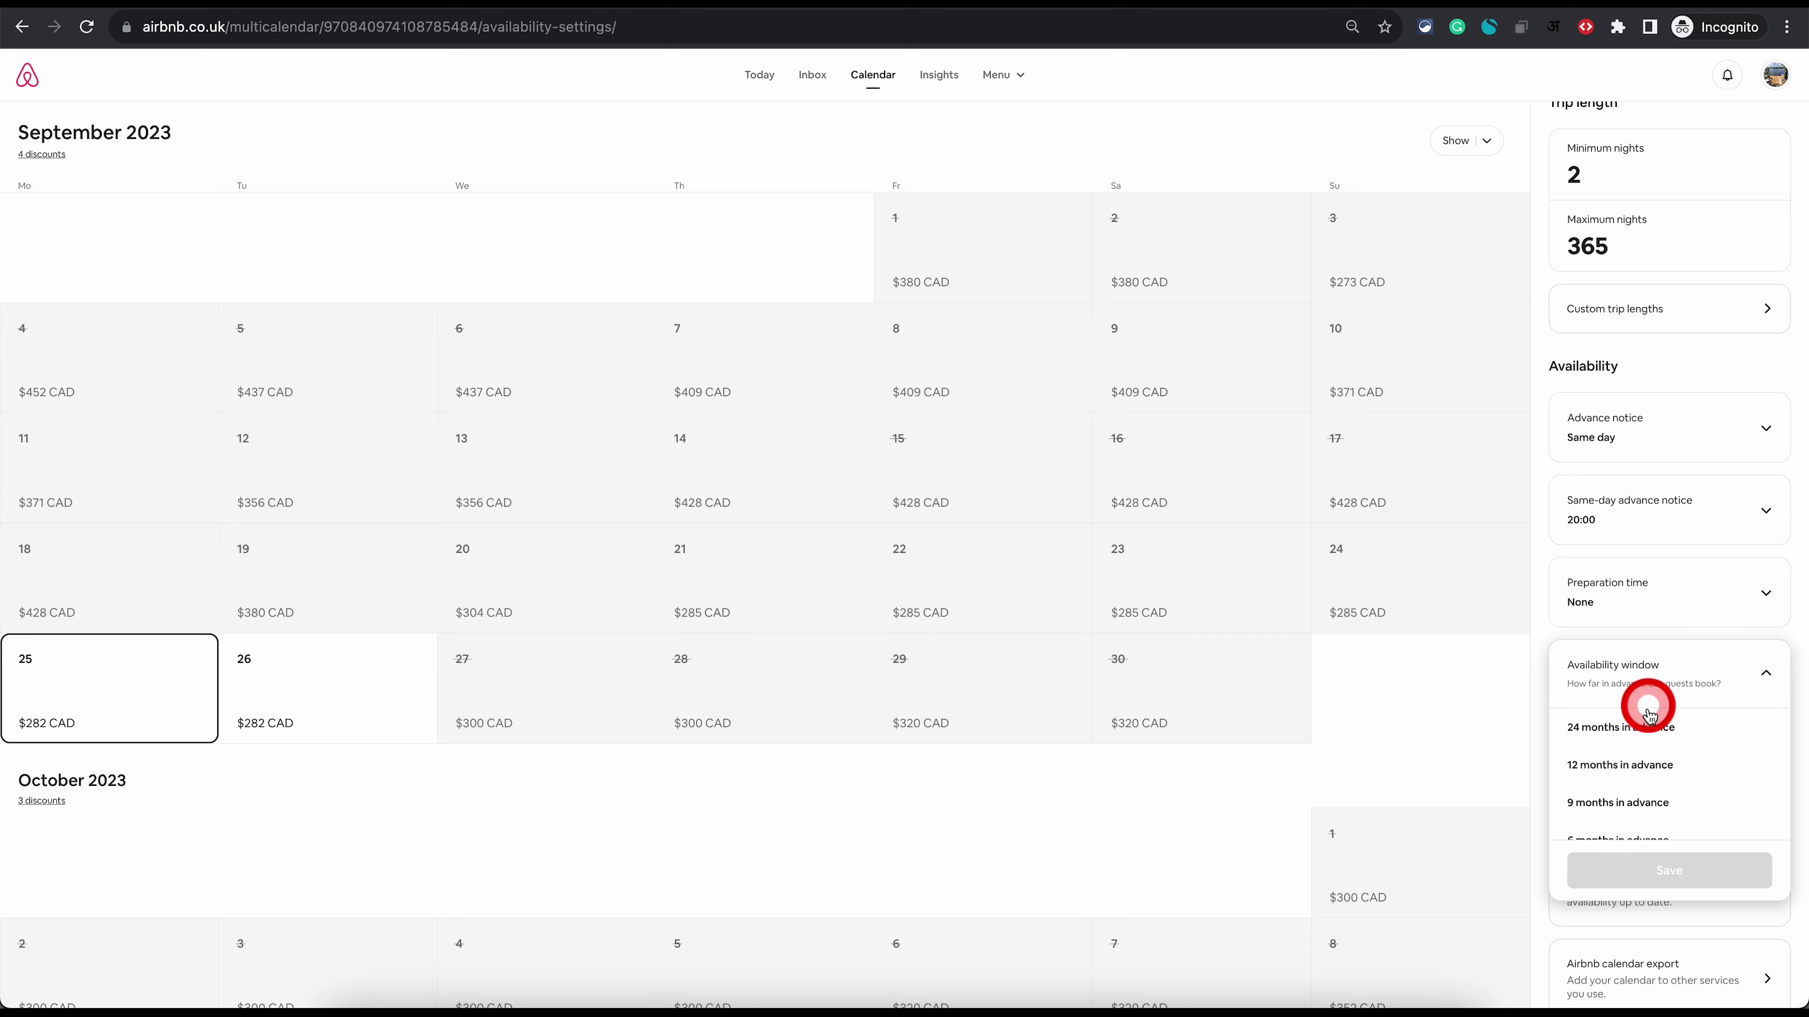
pyautogui.scroll(-3, 1641, 711)
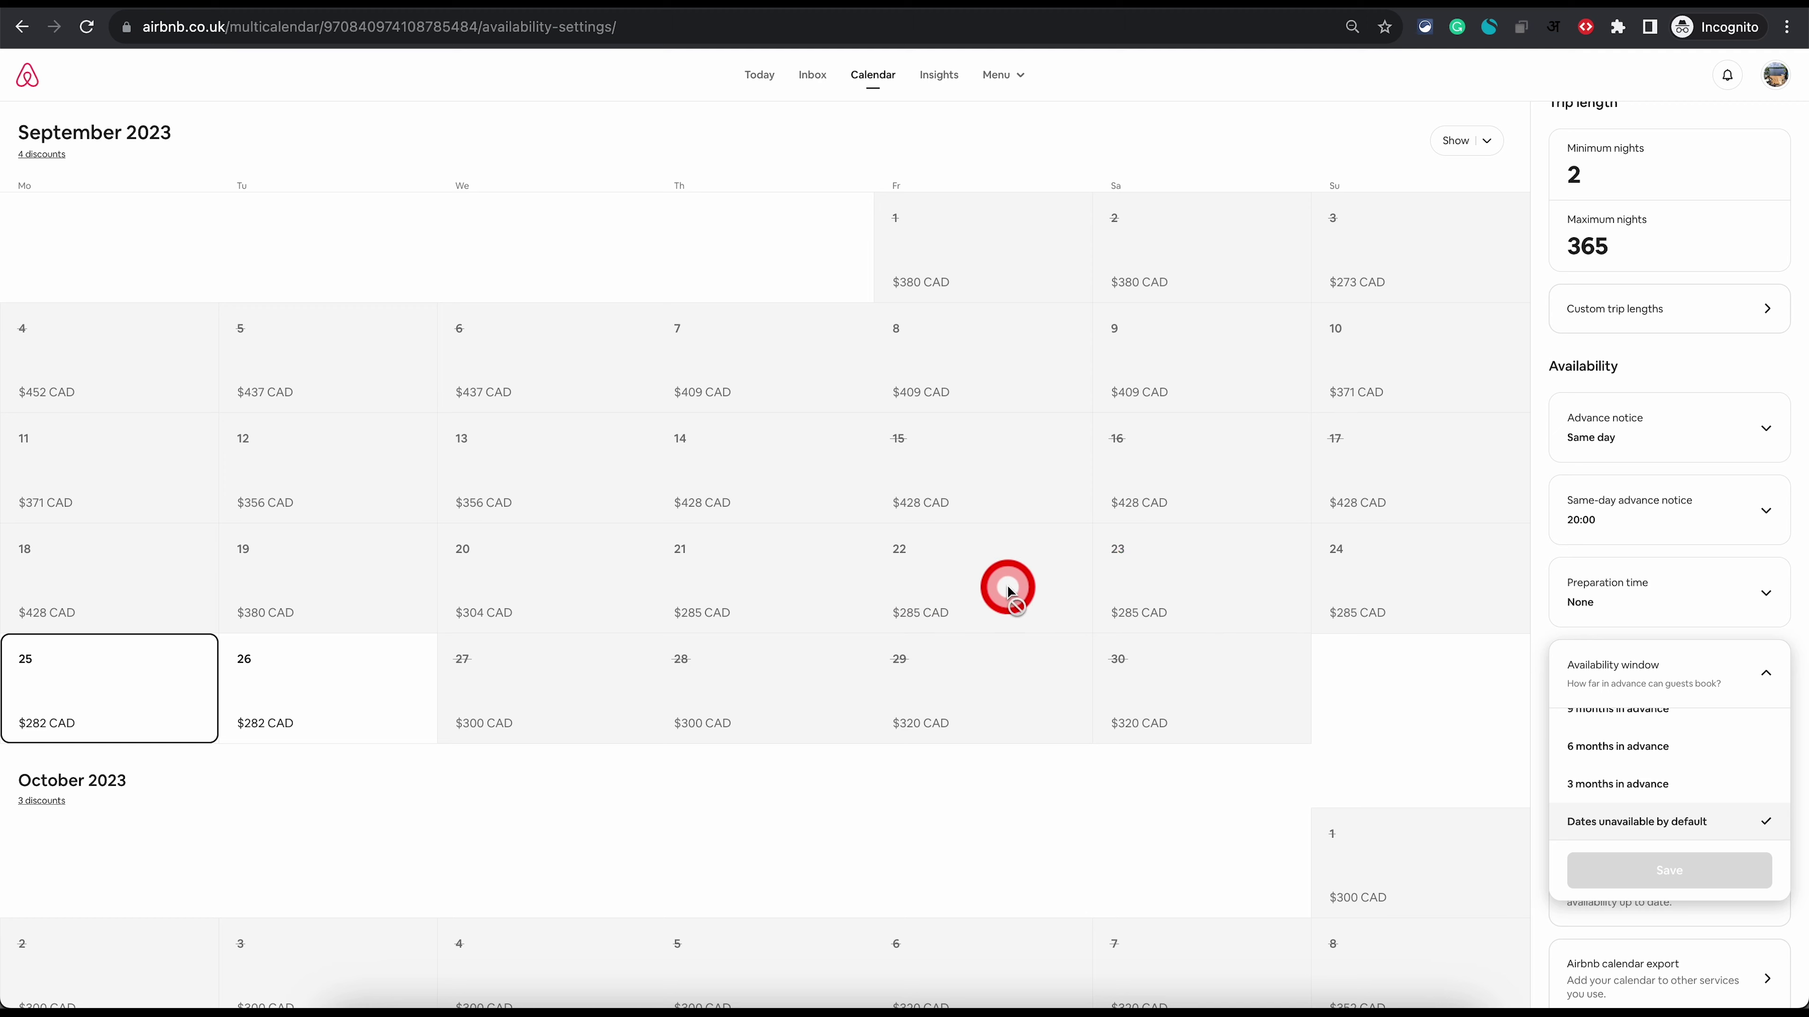
pyautogui.click(1547, 622)
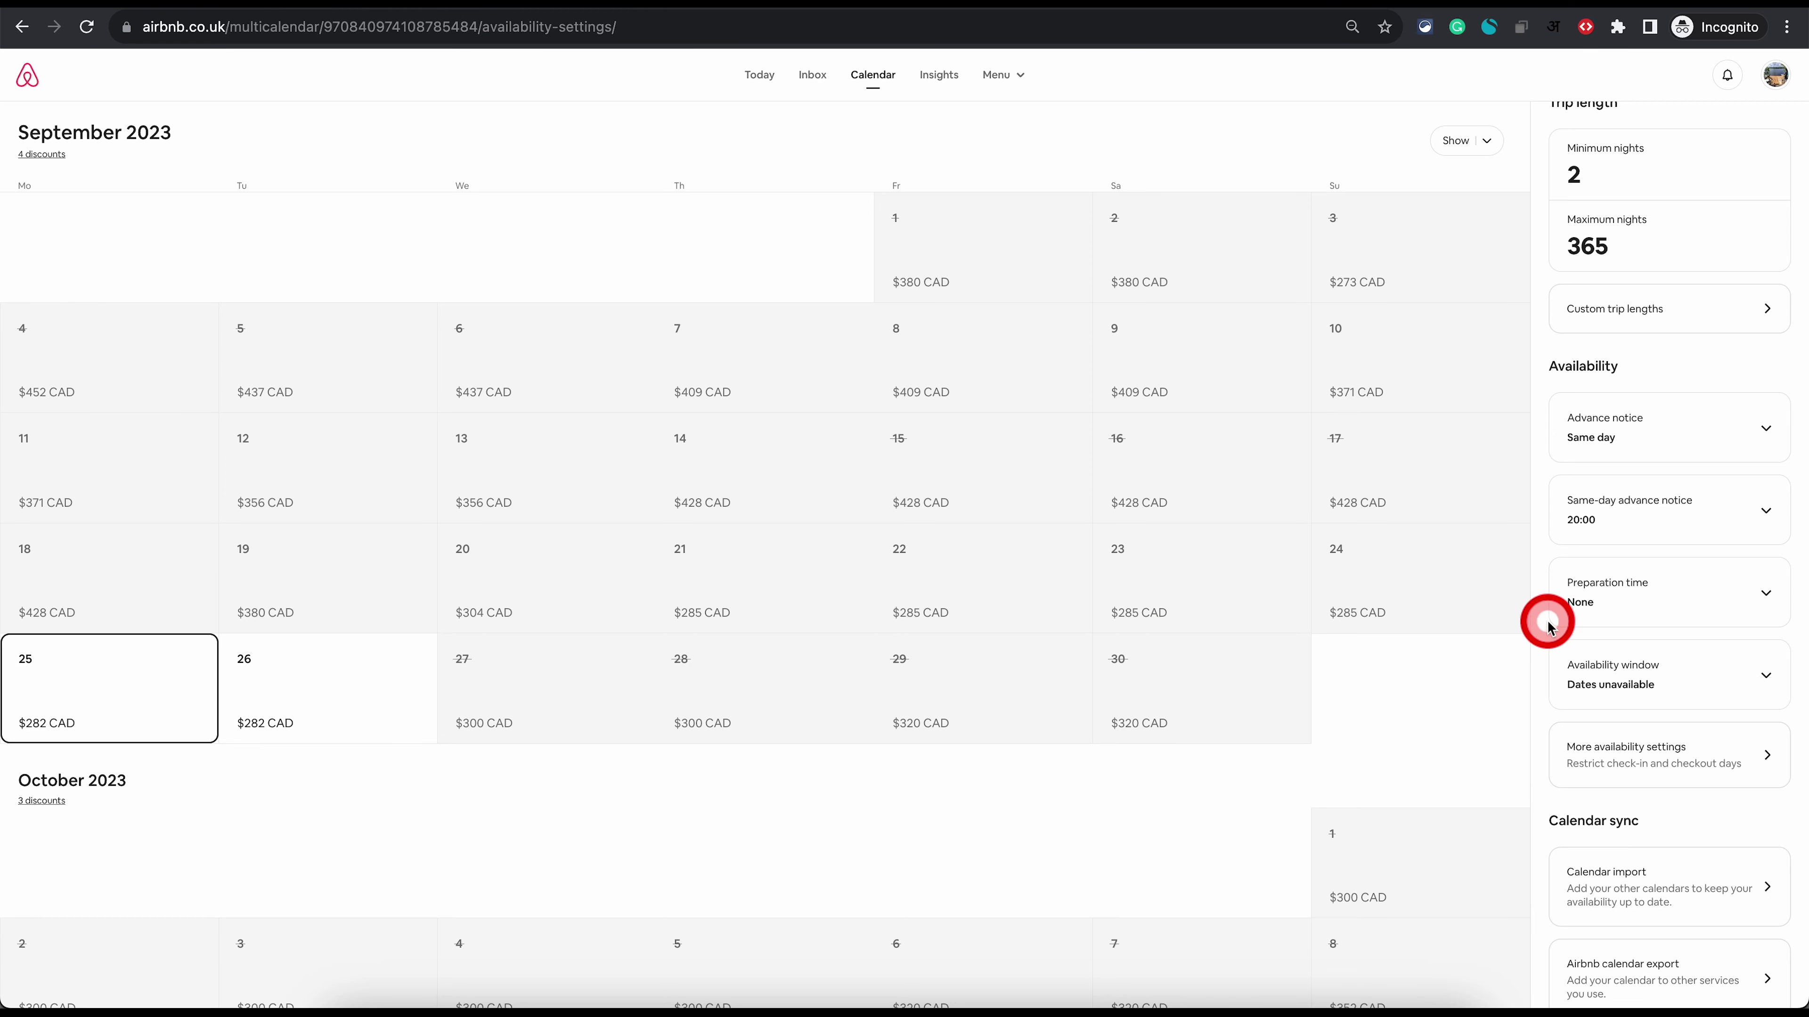
pyautogui.scroll(-1, 1547, 622)
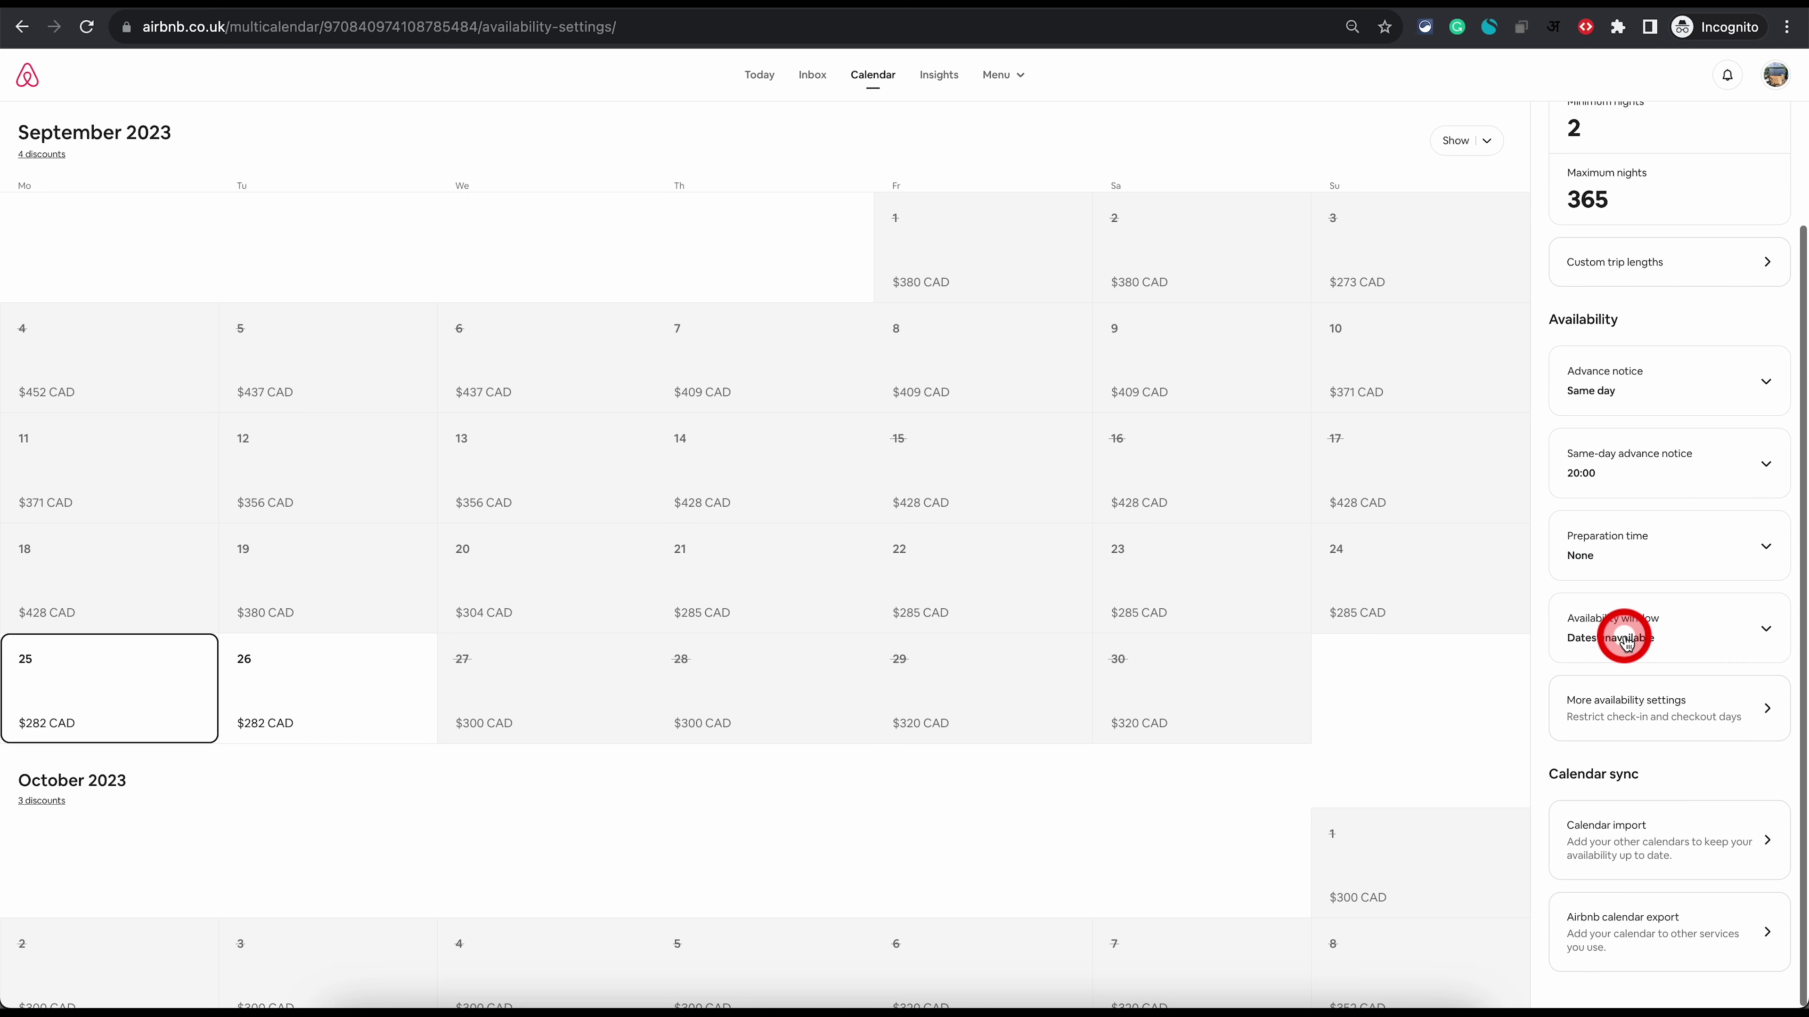
pyautogui.click(1647, 714)
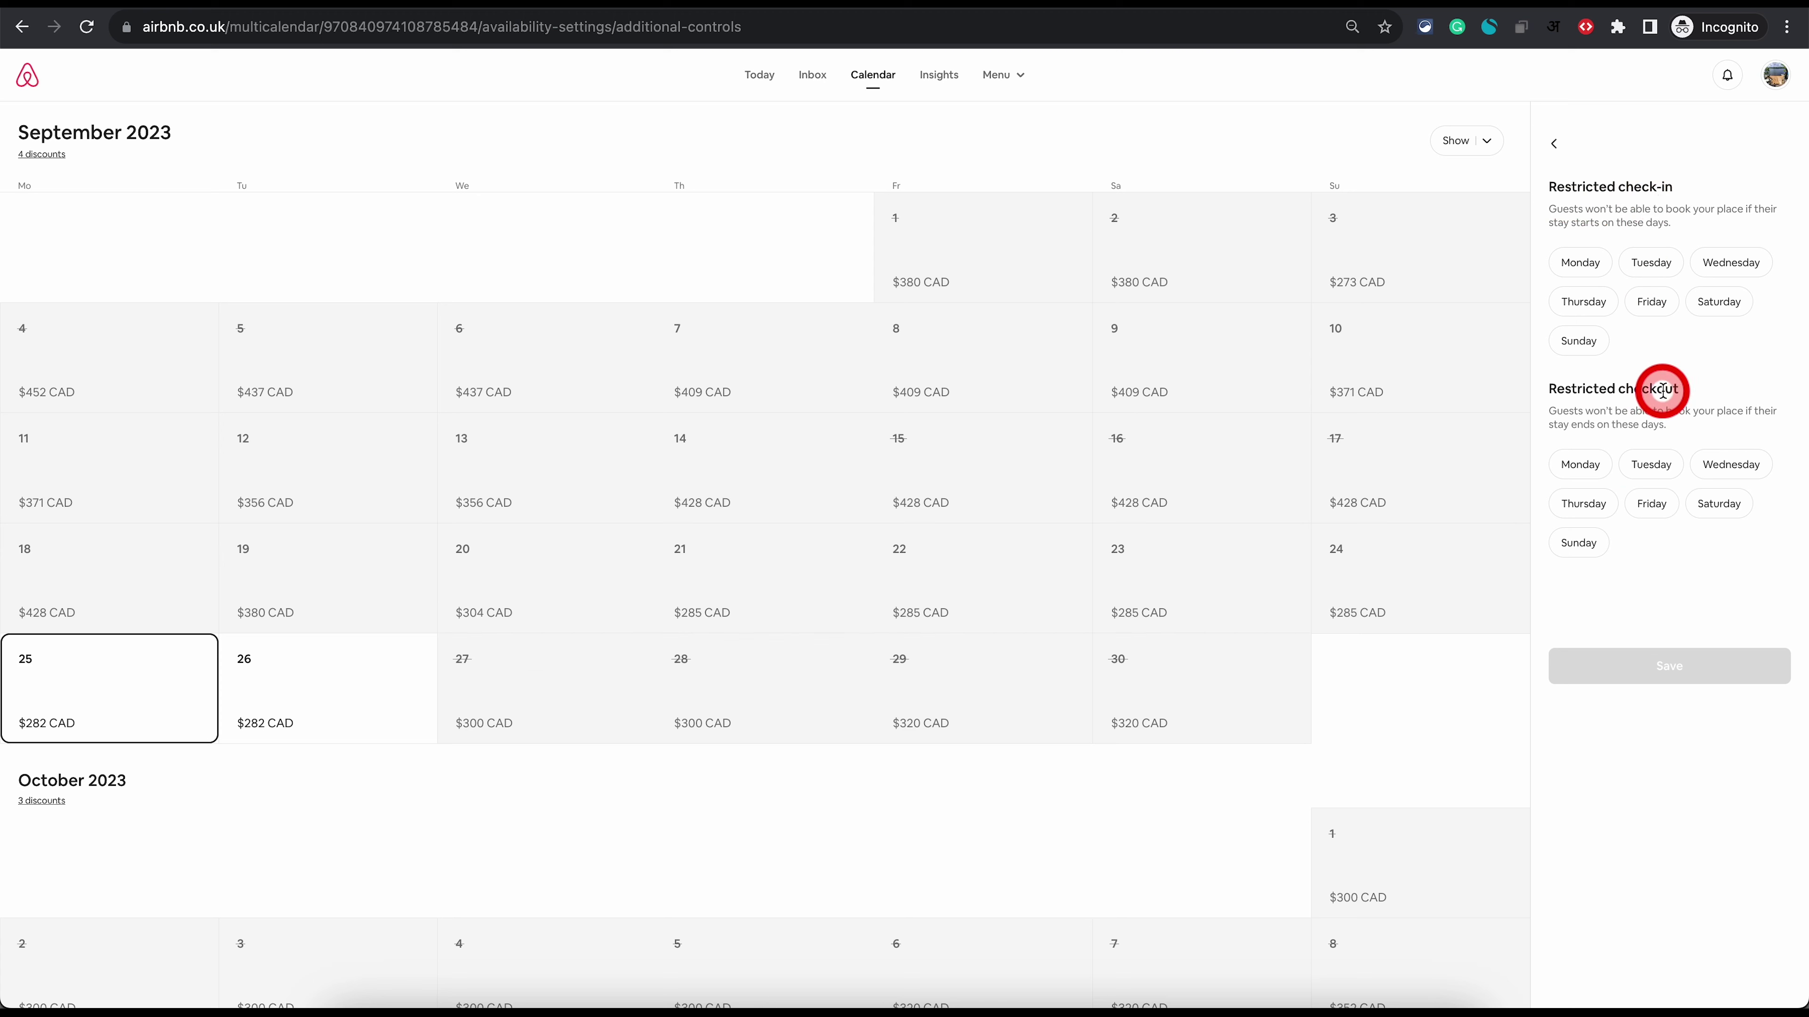
pyautogui.click(1554, 143)
pyautogui.scroll(-2, 1602, 485)
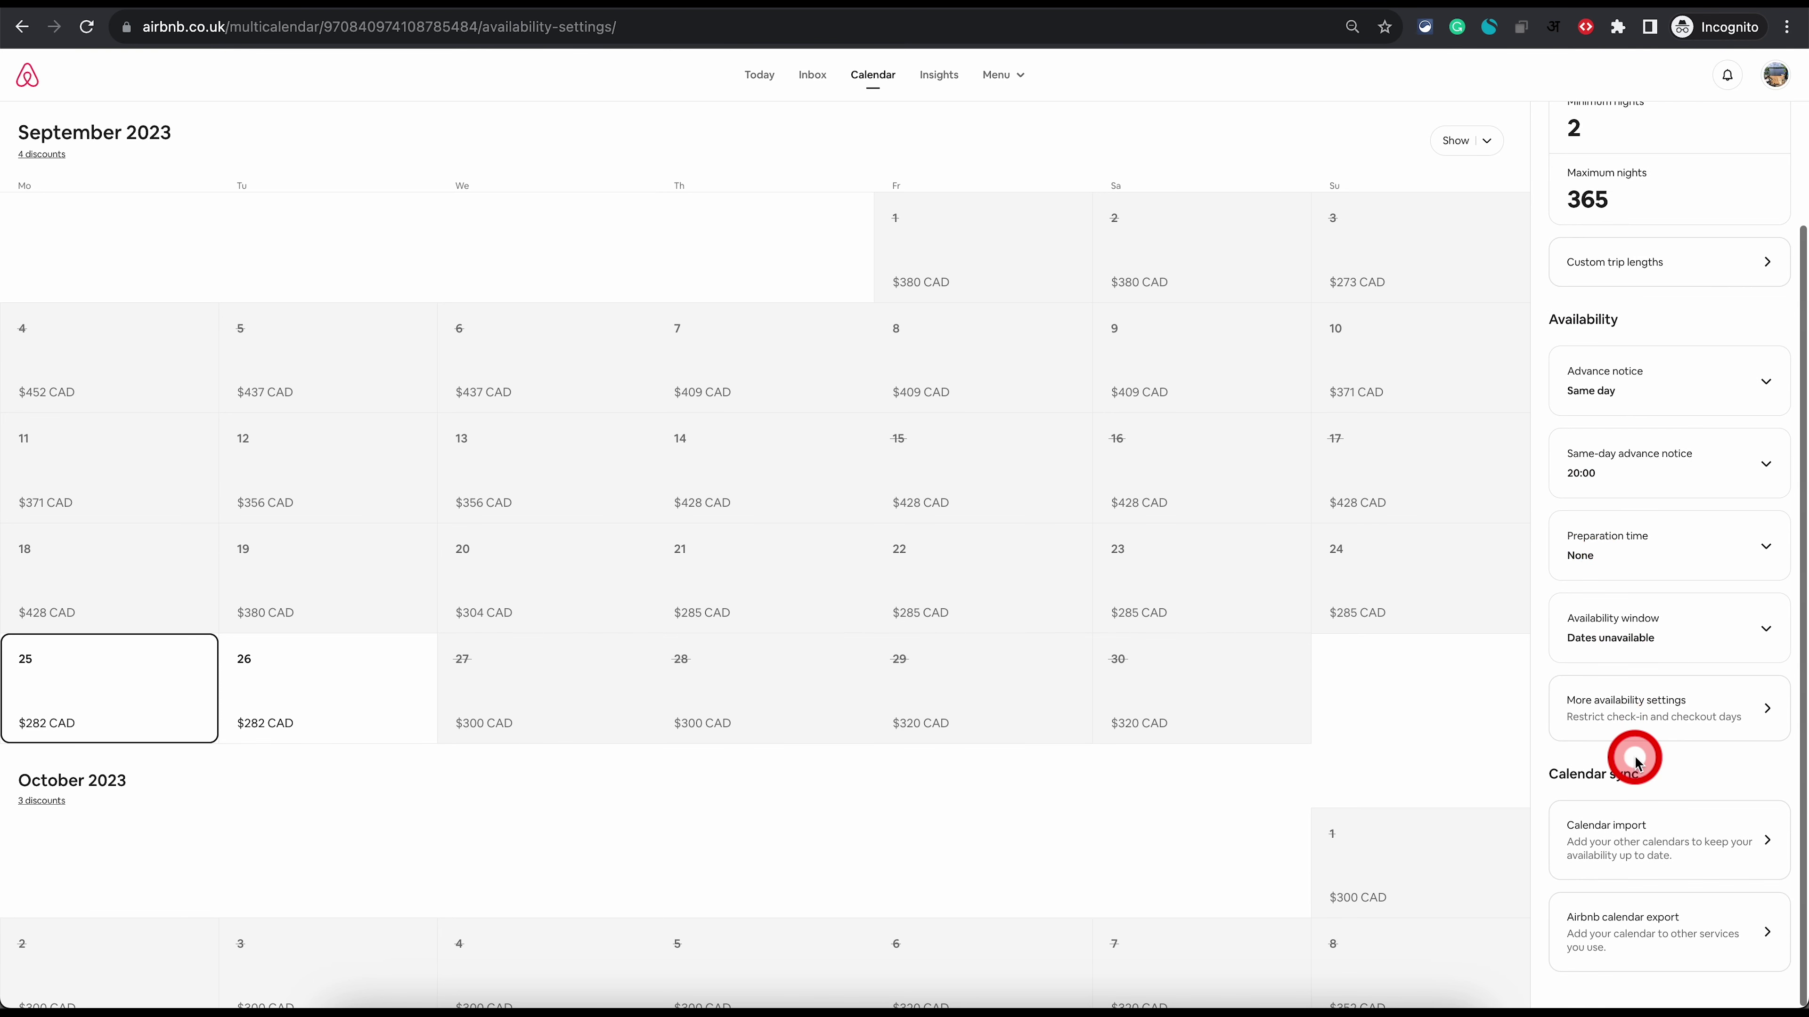
# Step: Look at the Calendar import form's link and name fields, then leave without importing
pyautogui.click(1611, 845)
pyautogui.click(1616, 256)
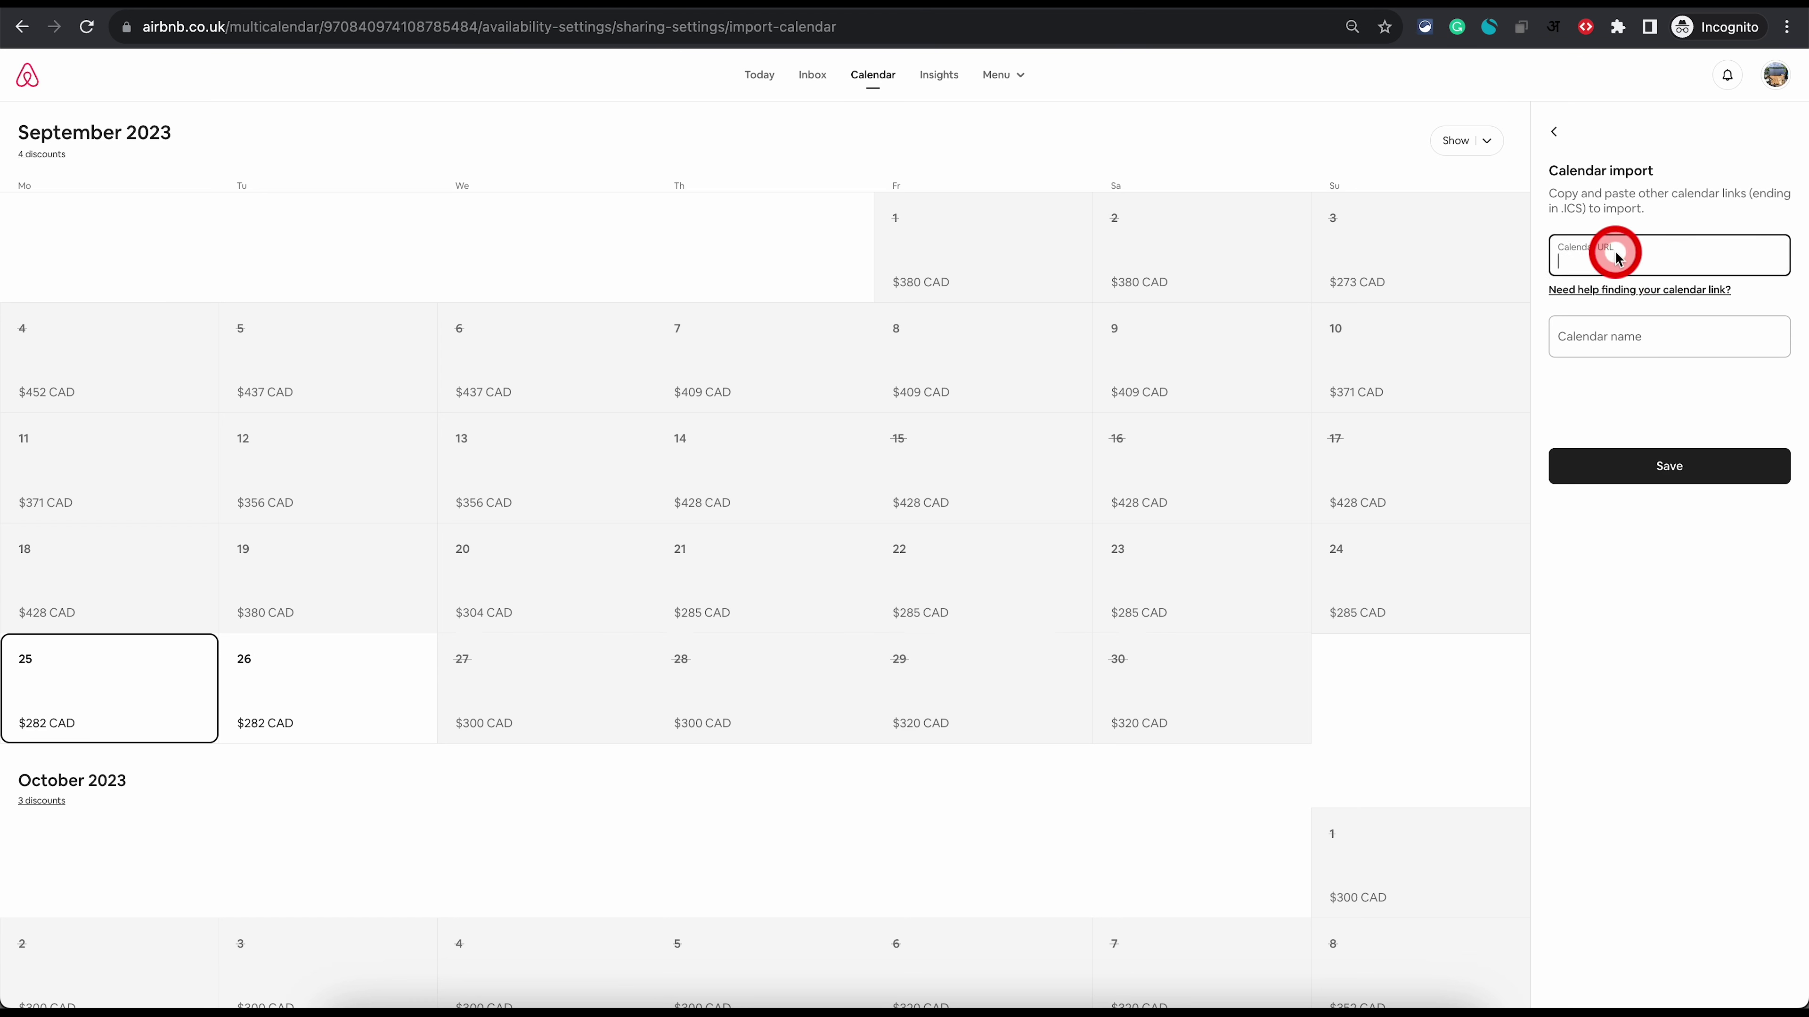
pyautogui.click(1614, 337)
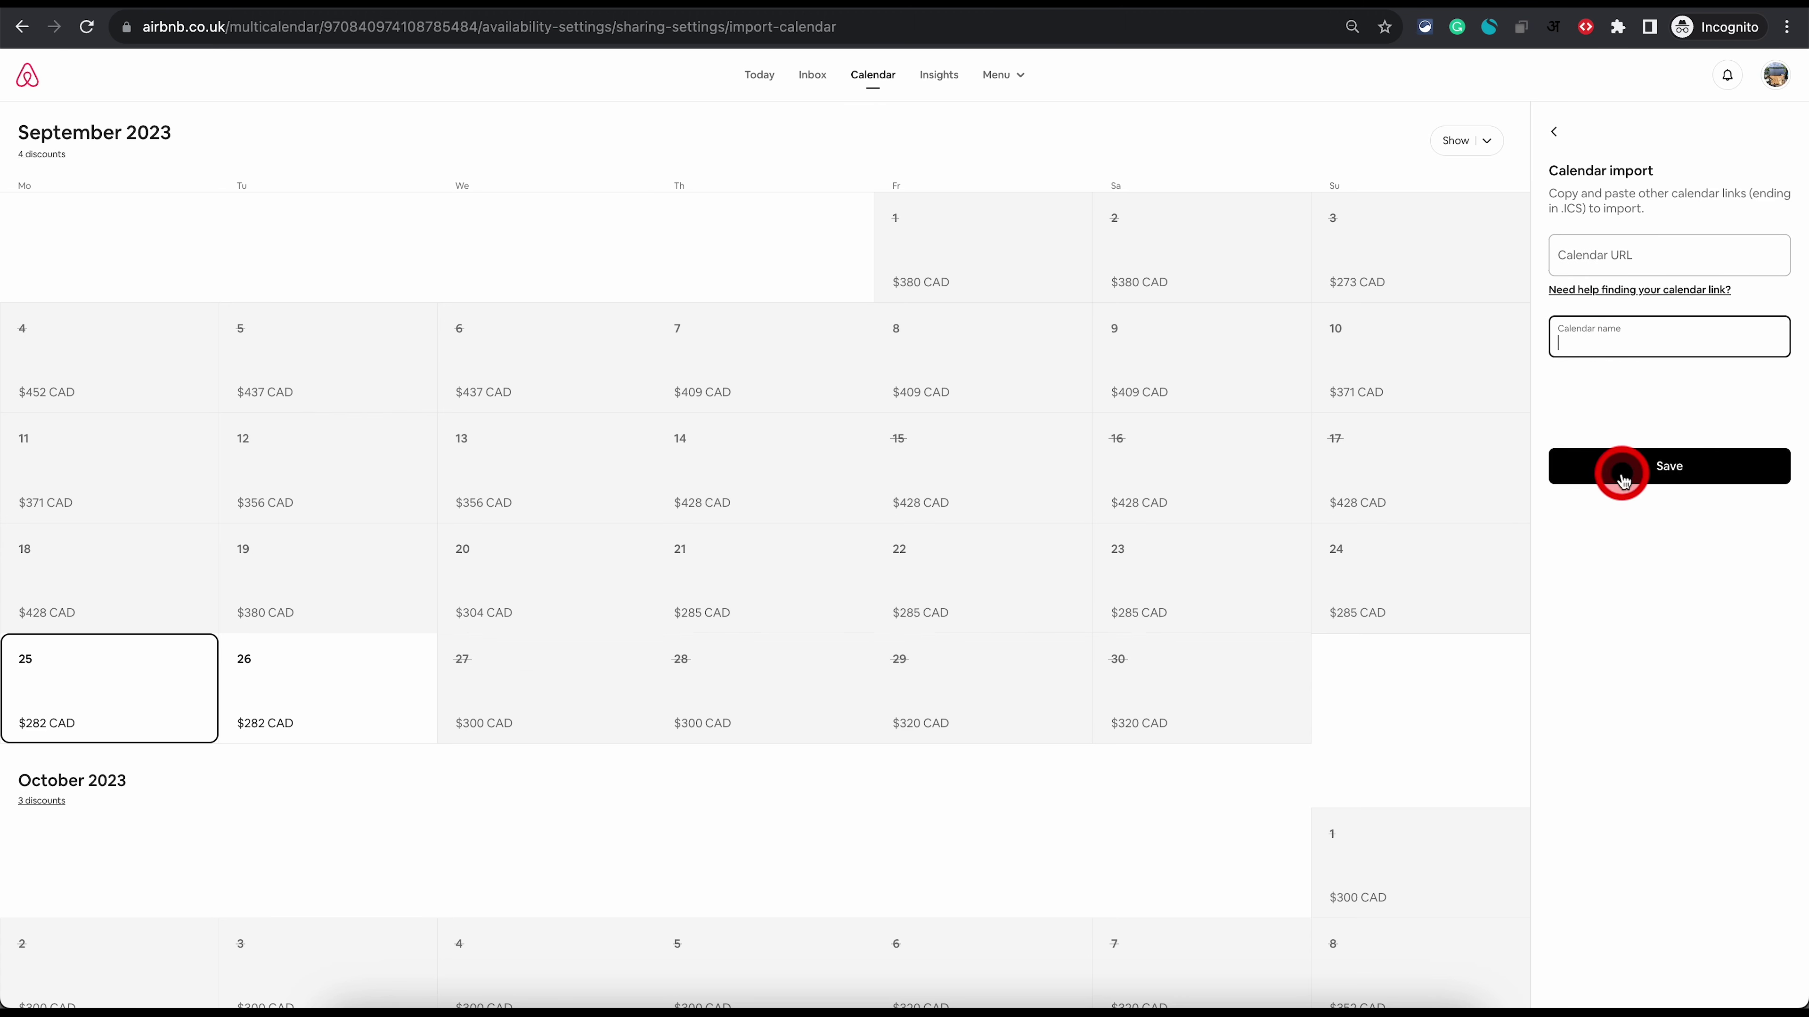
pyautogui.click(1557, 134)
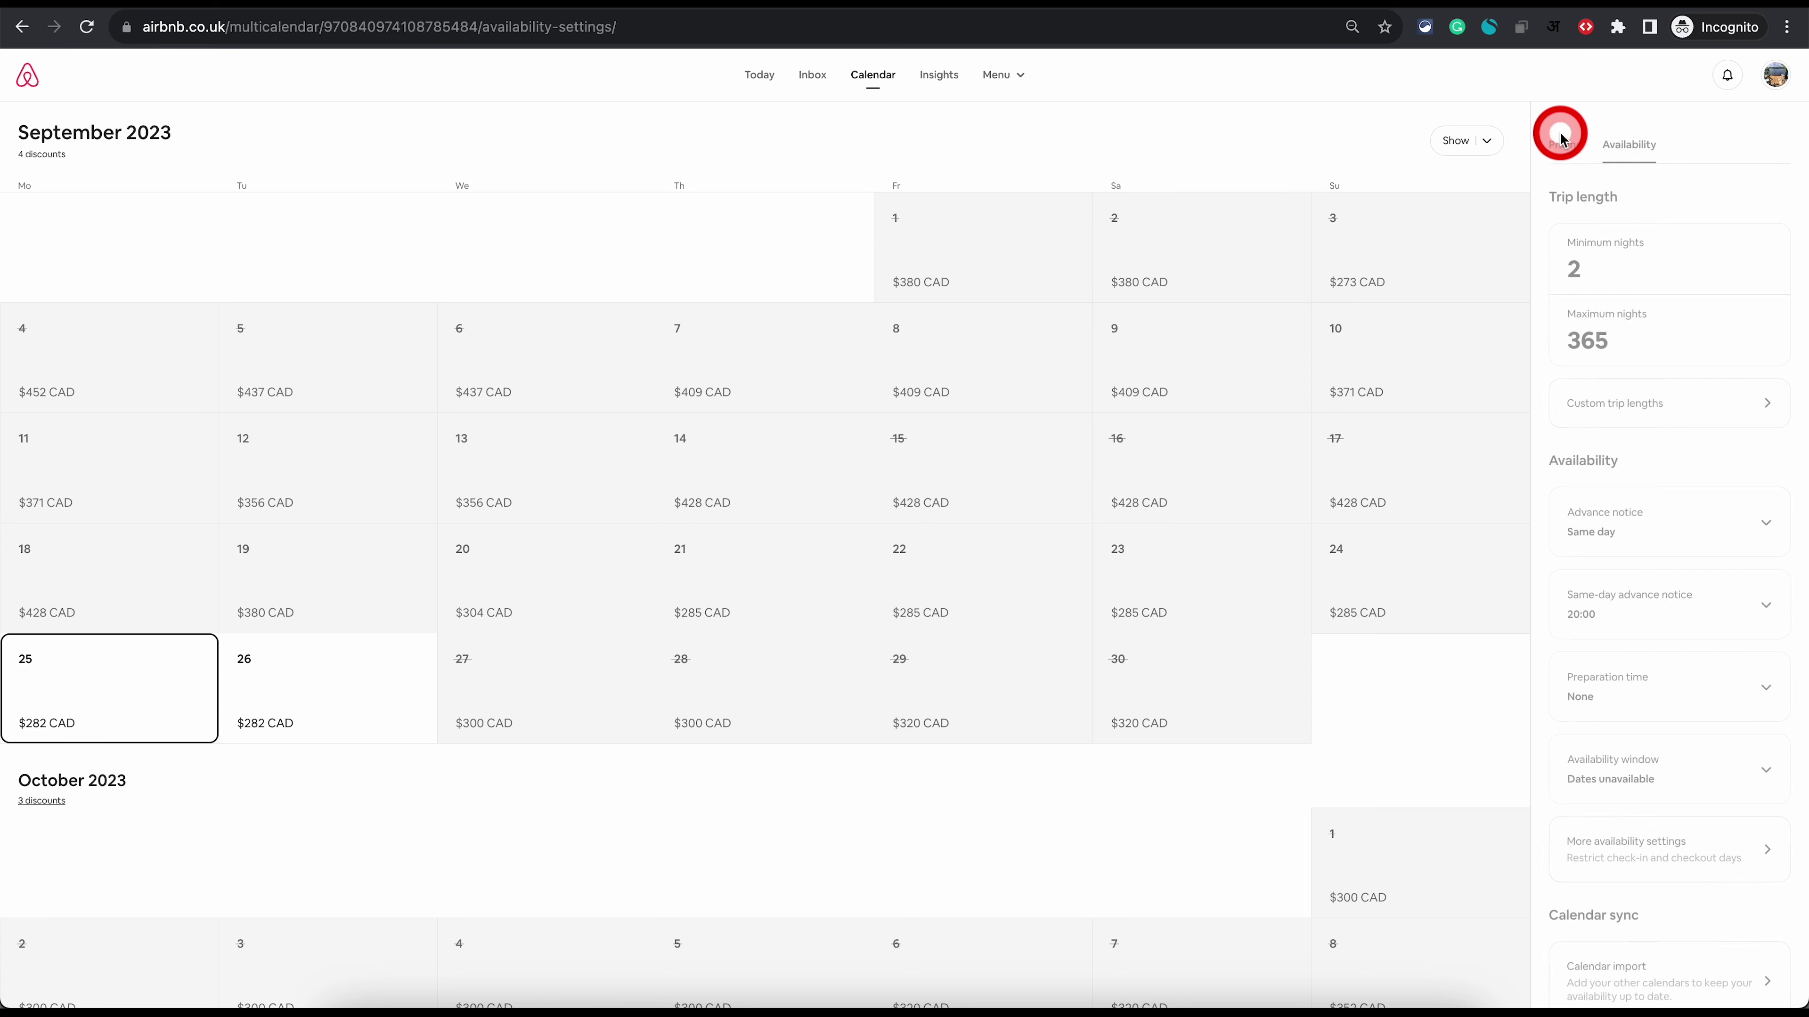
# Step: Copy the Airbnb calendar export URL for use in other calendar services
pyautogui.scroll(-2, 1599, 424)
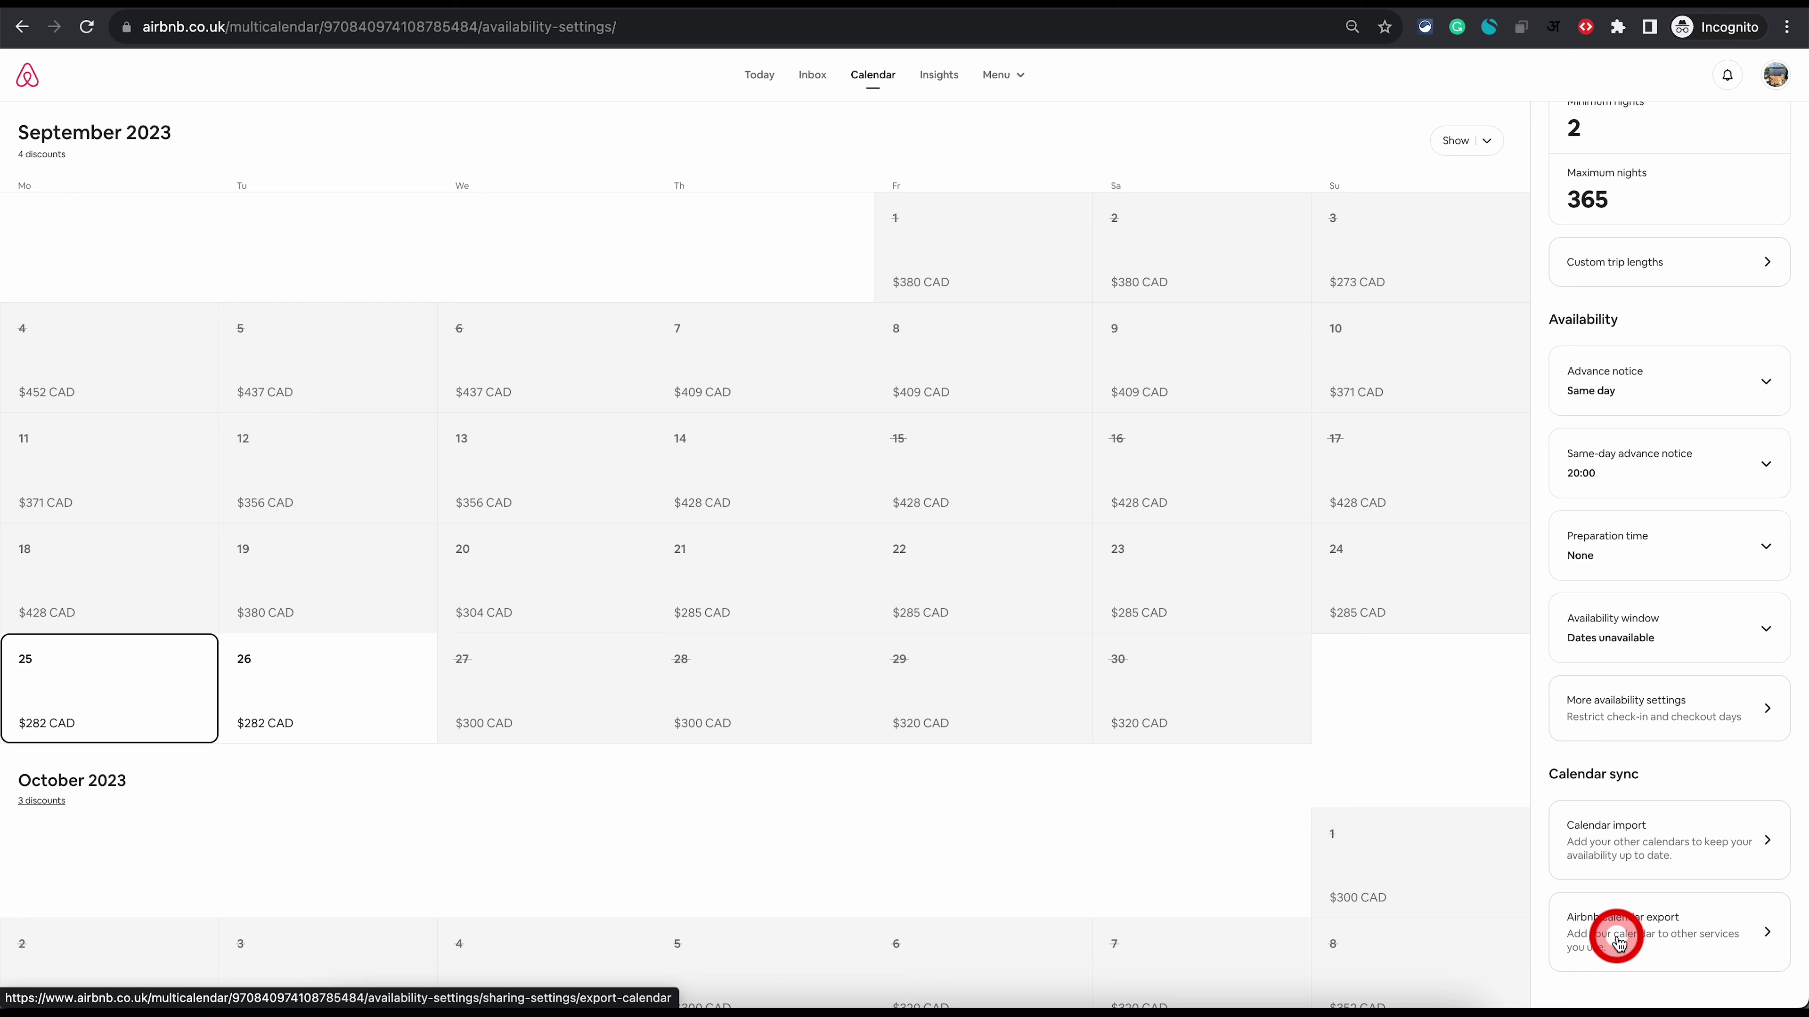
pyautogui.click(1675, 937)
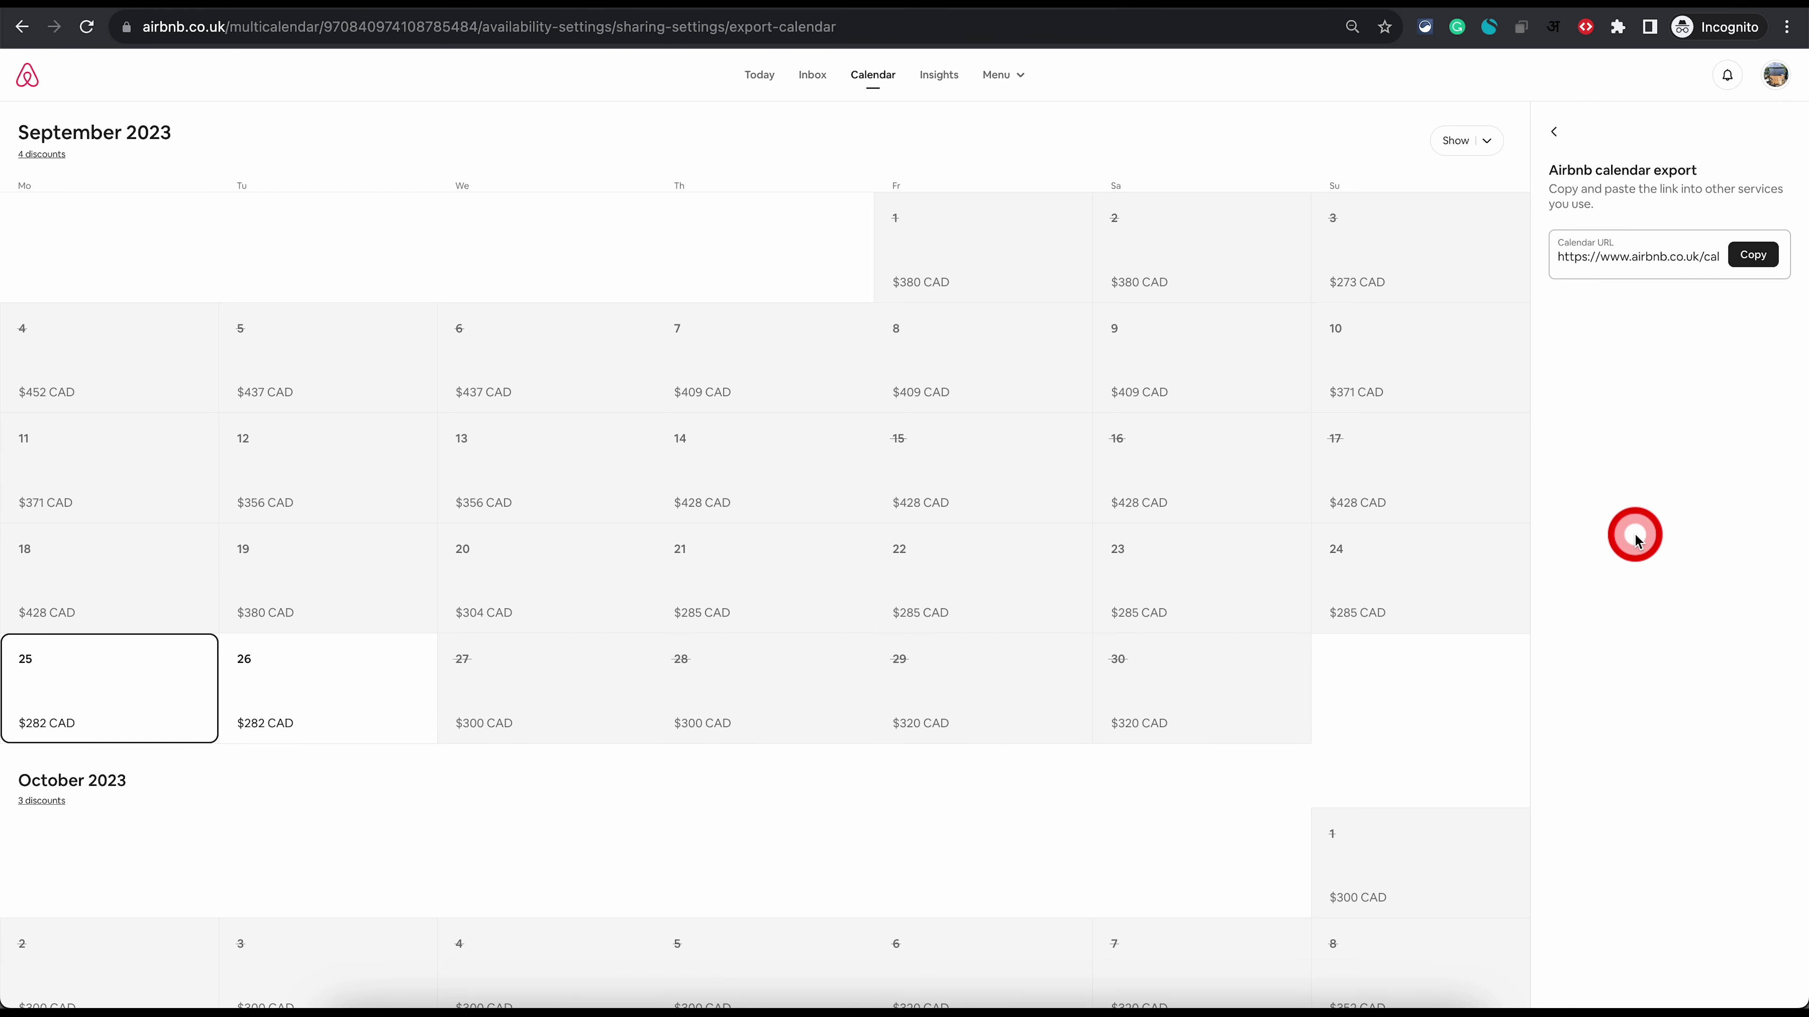
pyautogui.click(1605, 257)
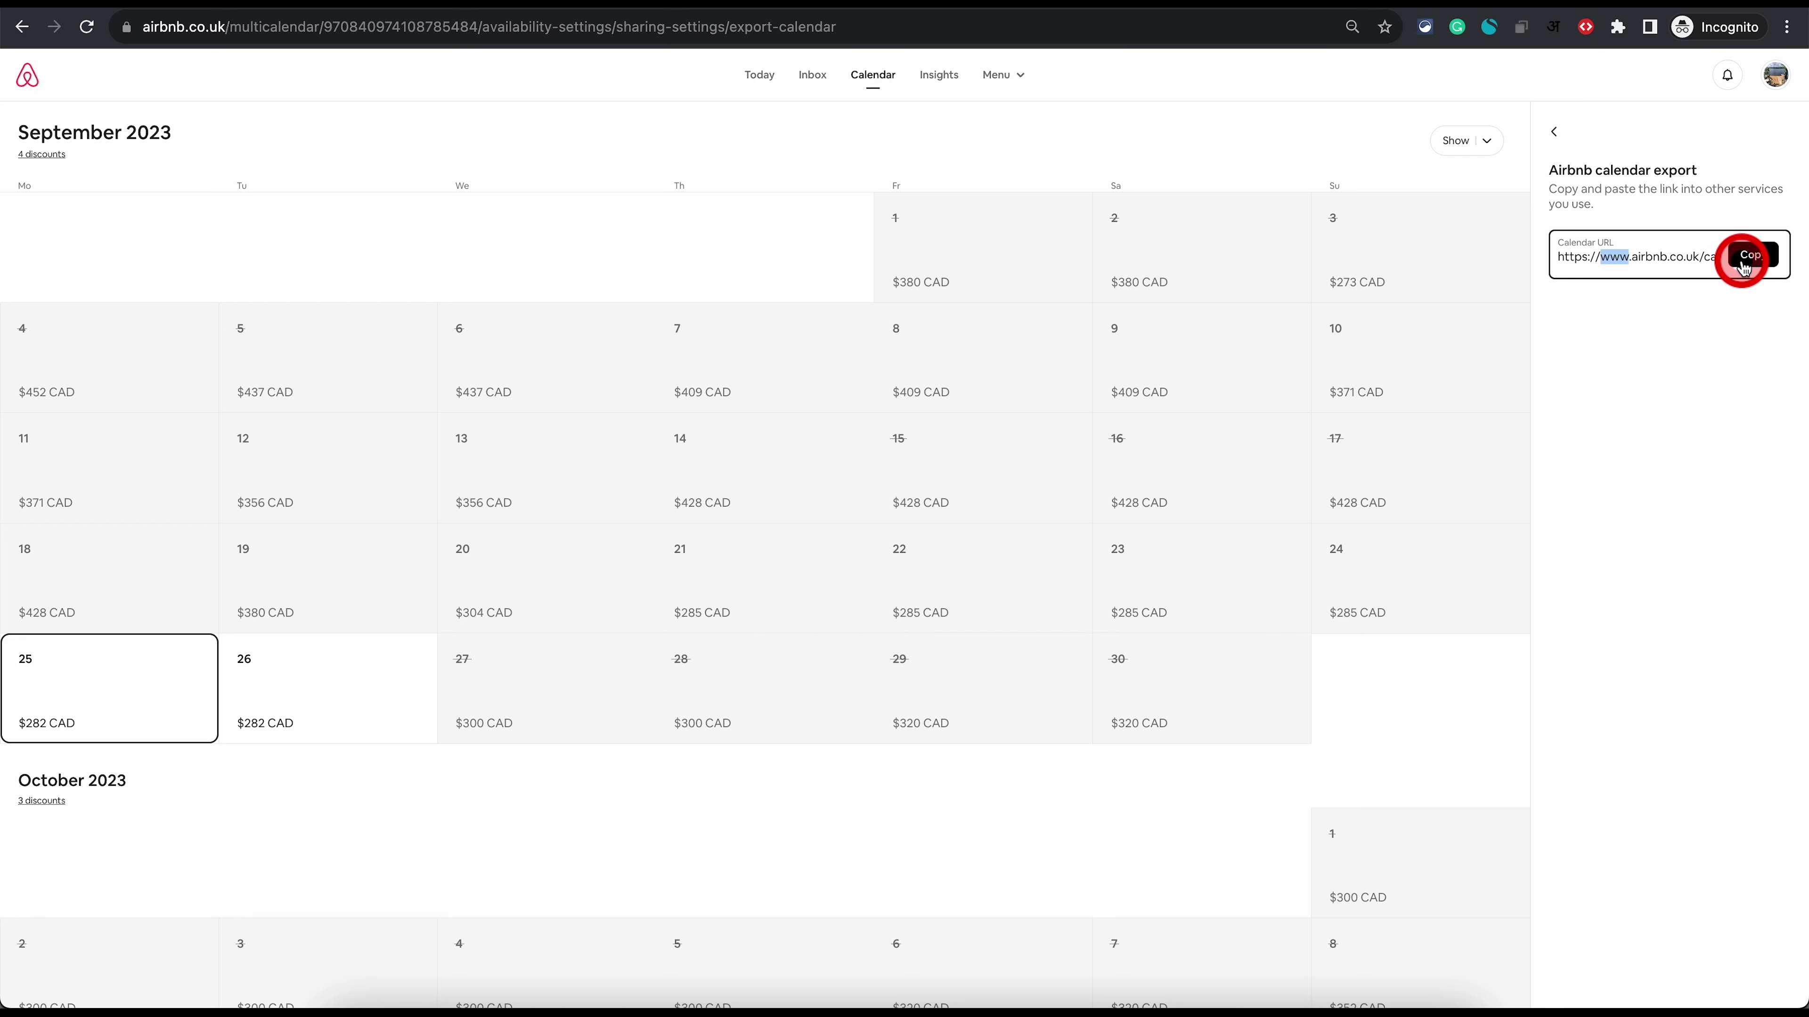
pyautogui.click(1554, 131)
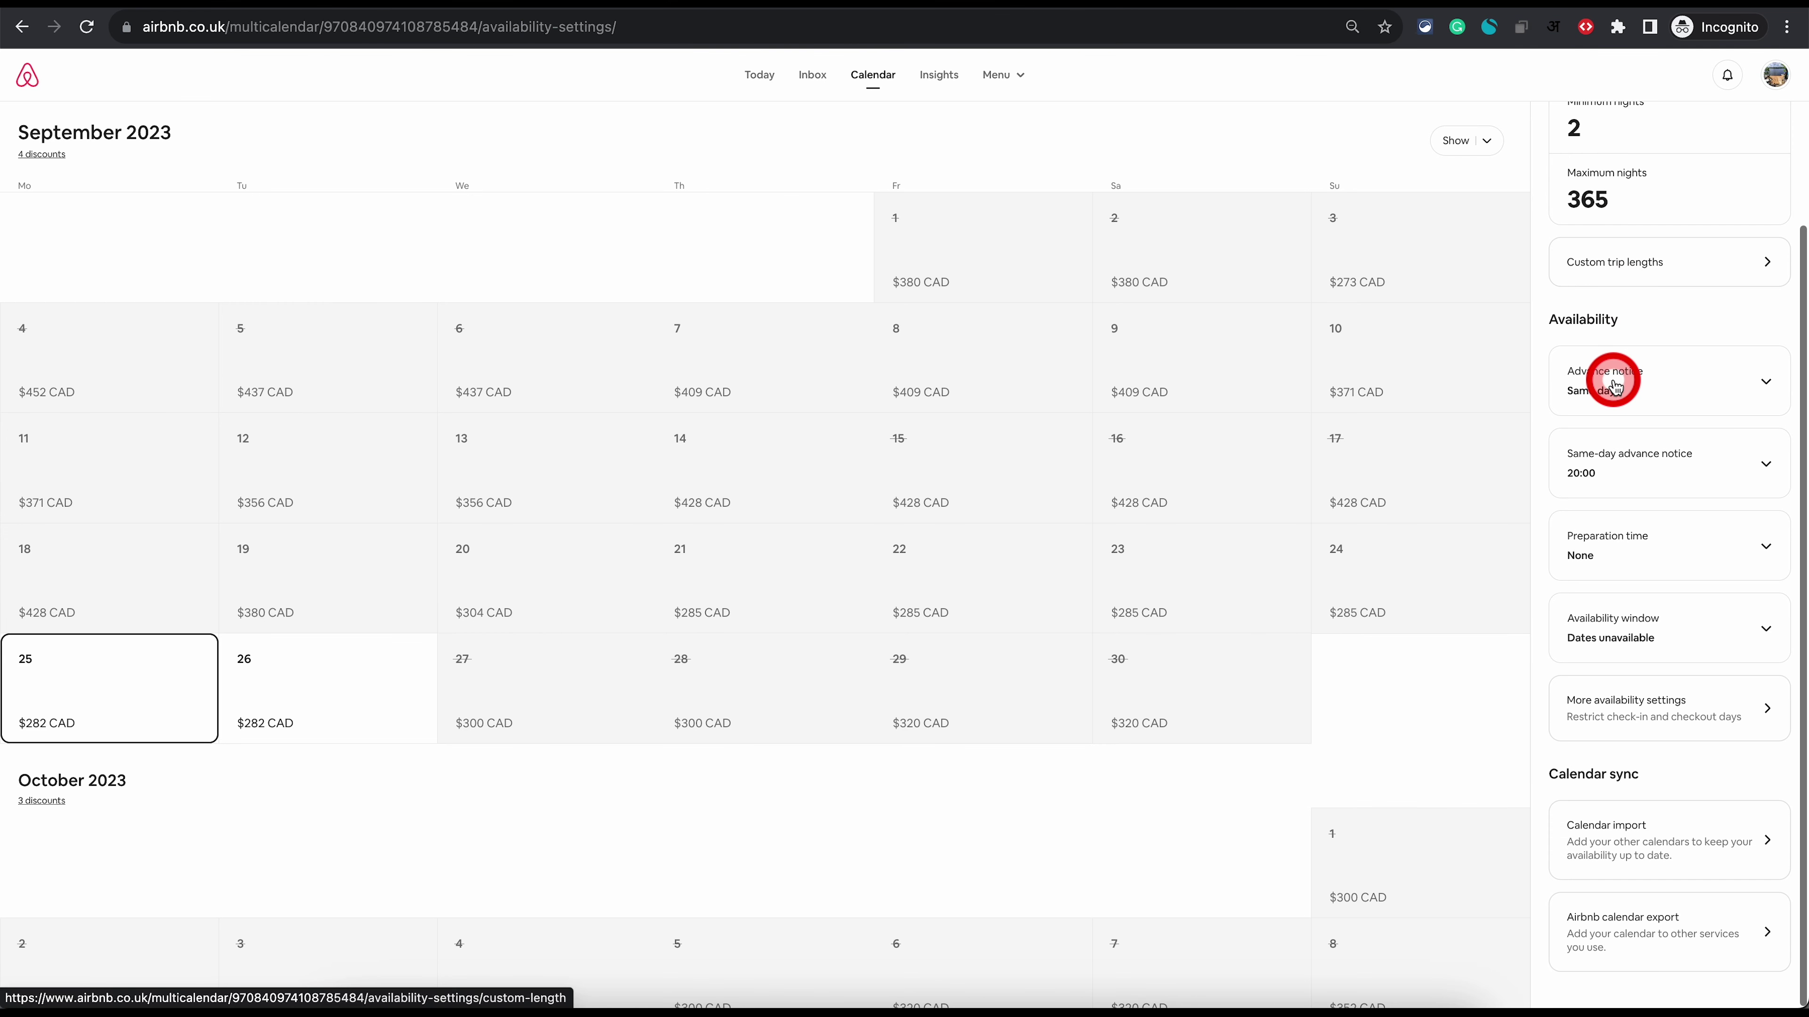
# Step: Check the nightly price for 25–26 September, then close the date panel
pyautogui.scroll(1, 1613, 385)
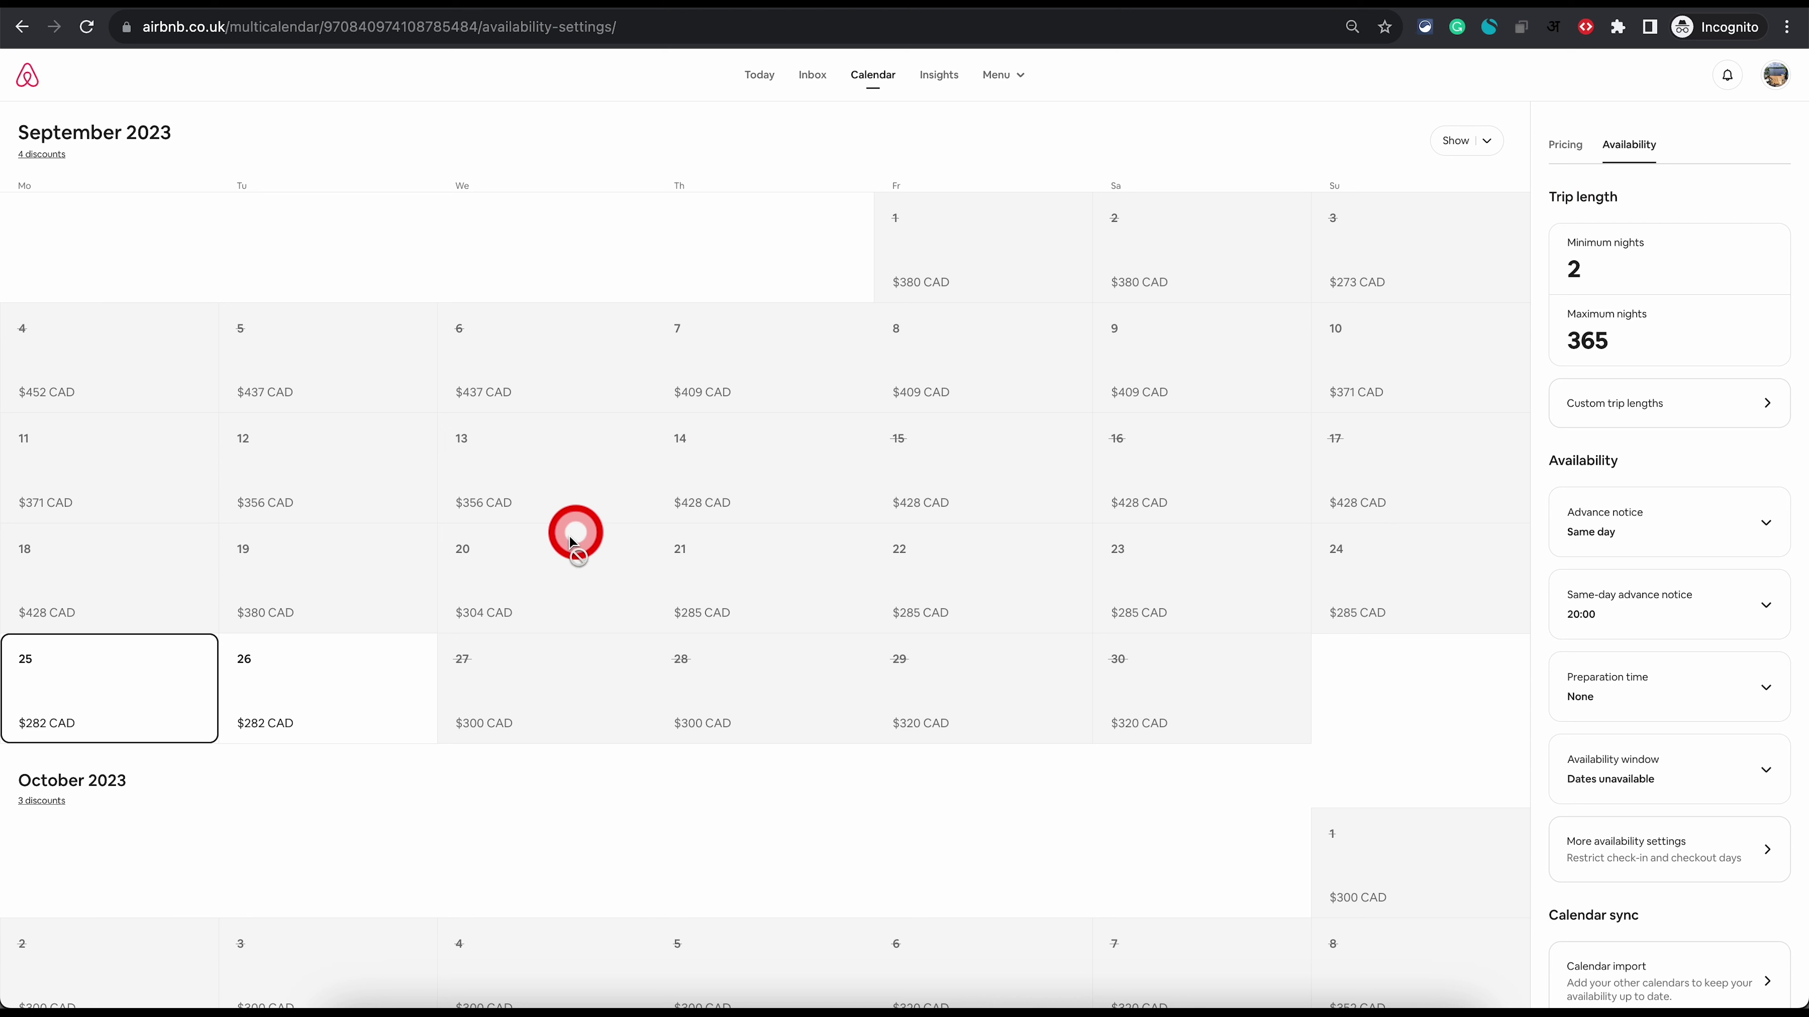
pyautogui.moveTo(200, 684); pyautogui.dragTo(291, 708)
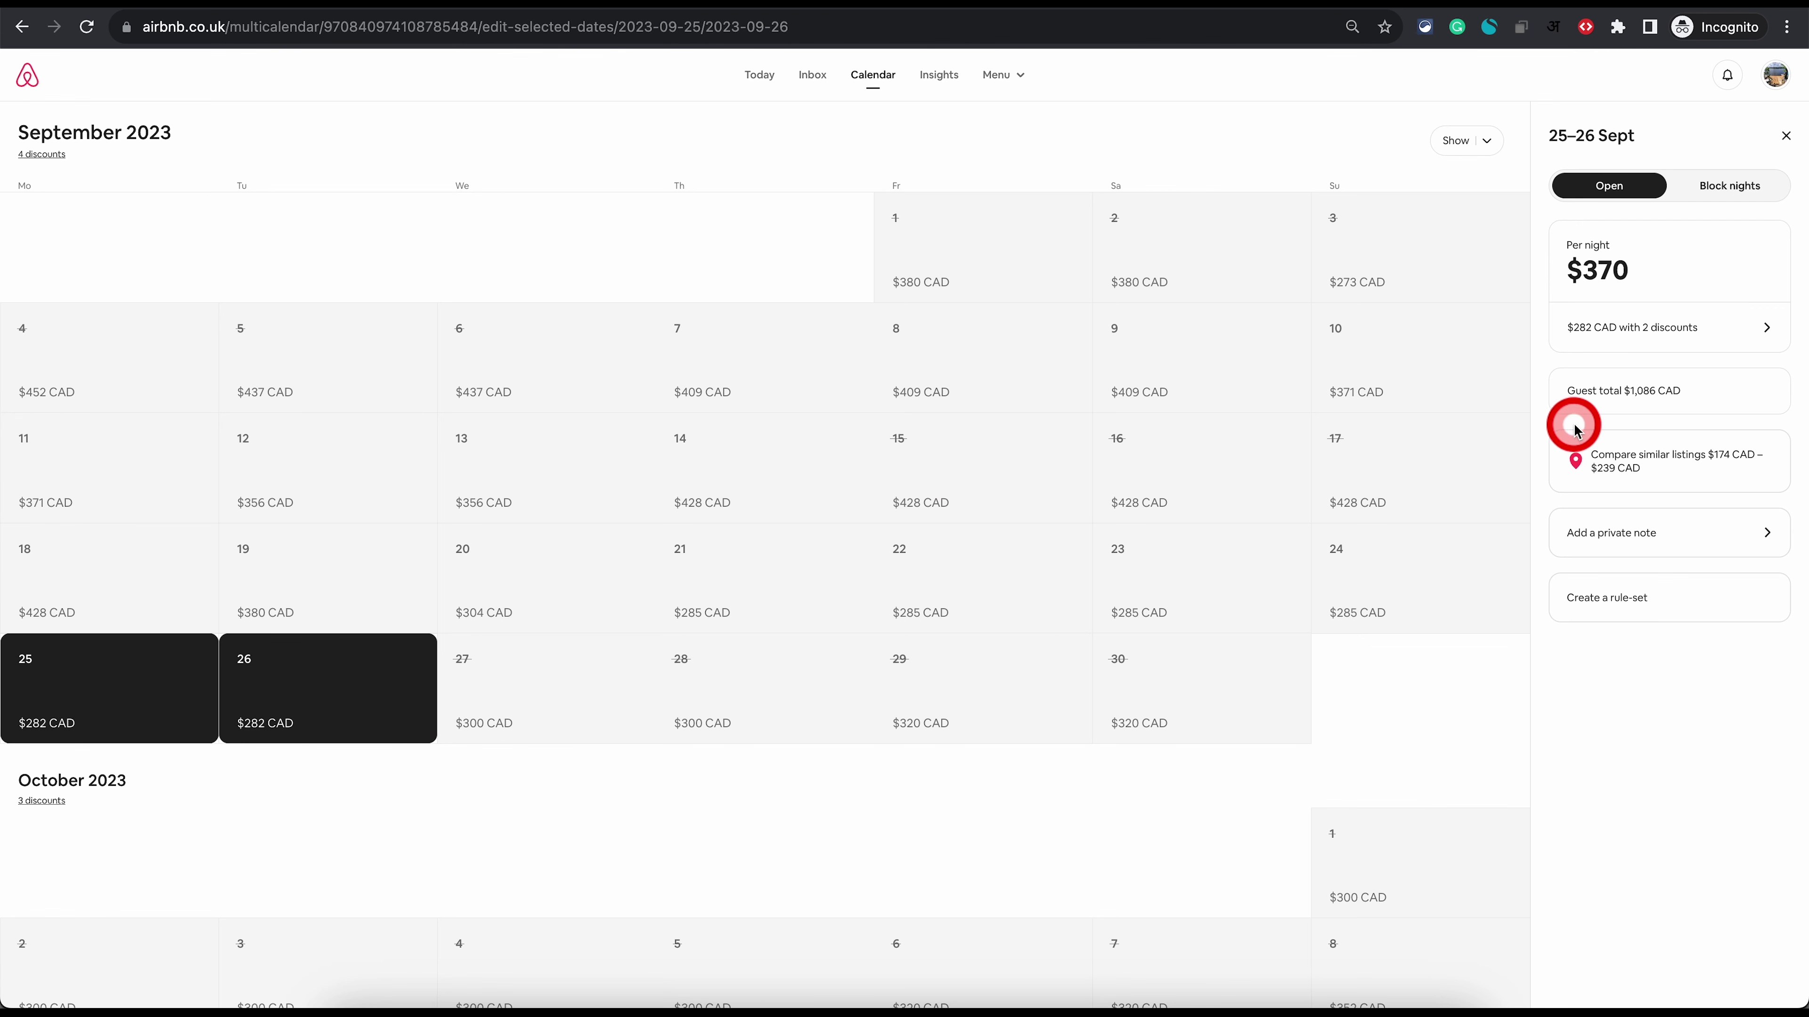
pyautogui.click(1785, 136)
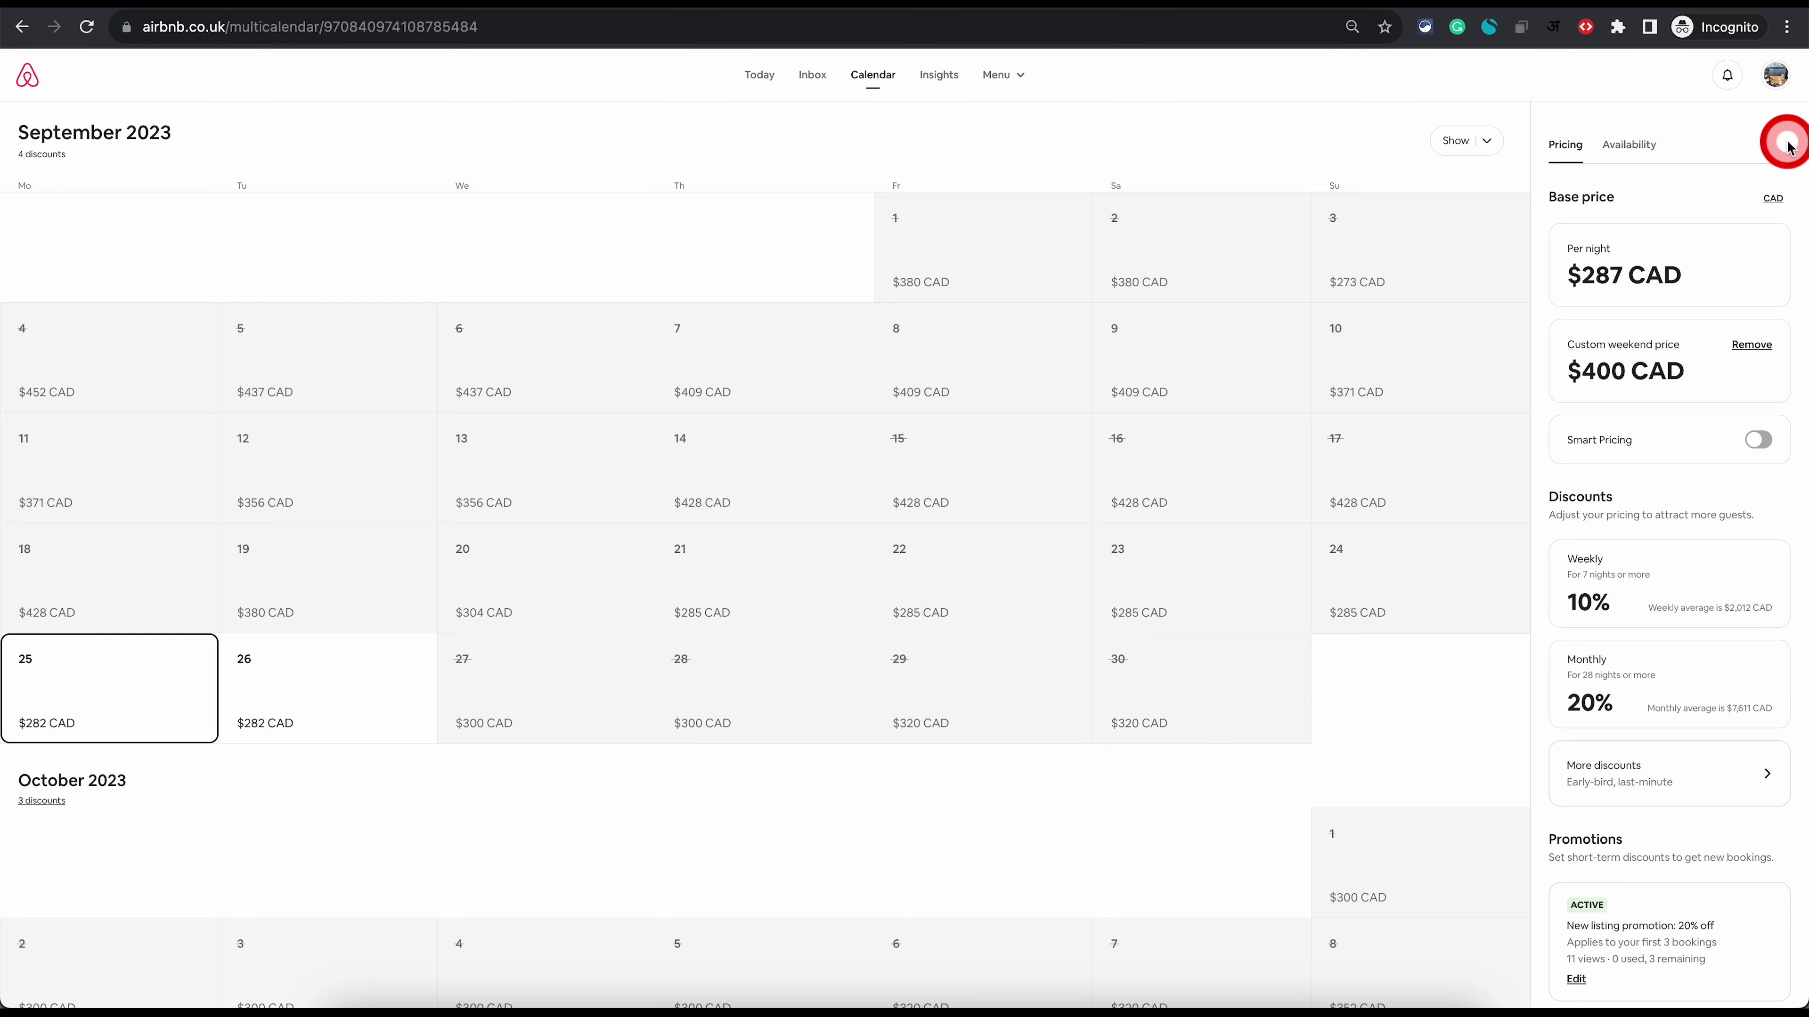